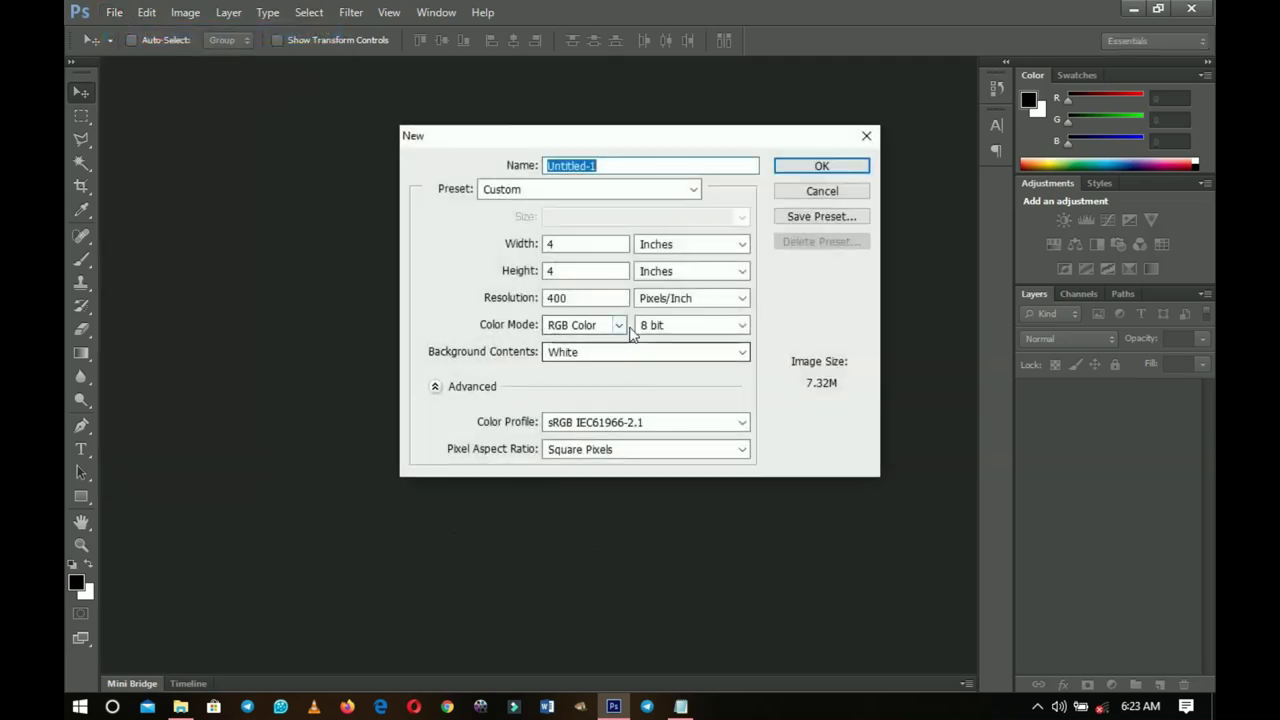
Create a 4 × 4 inch, 400 ppi RGB document and place the sunset-person-love-people-69096 photo, enlarged to cover the whole canvas.
left_click(821, 166)
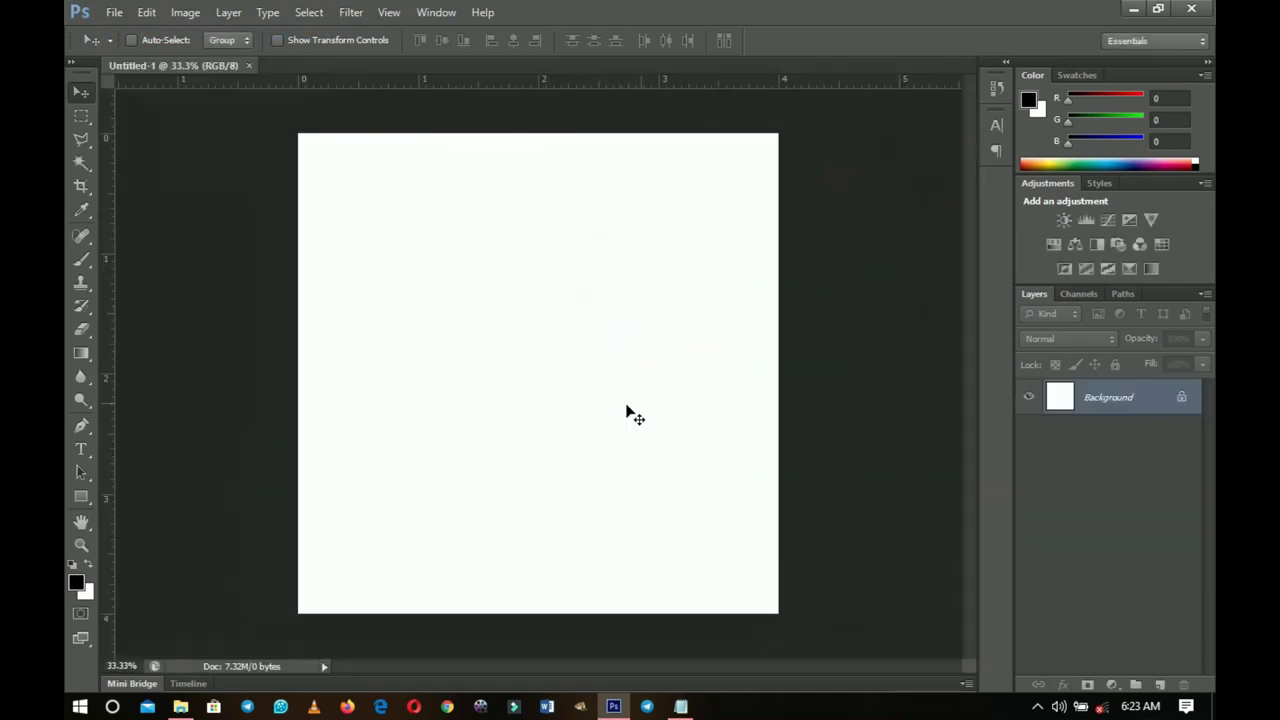
left_click(180, 706)
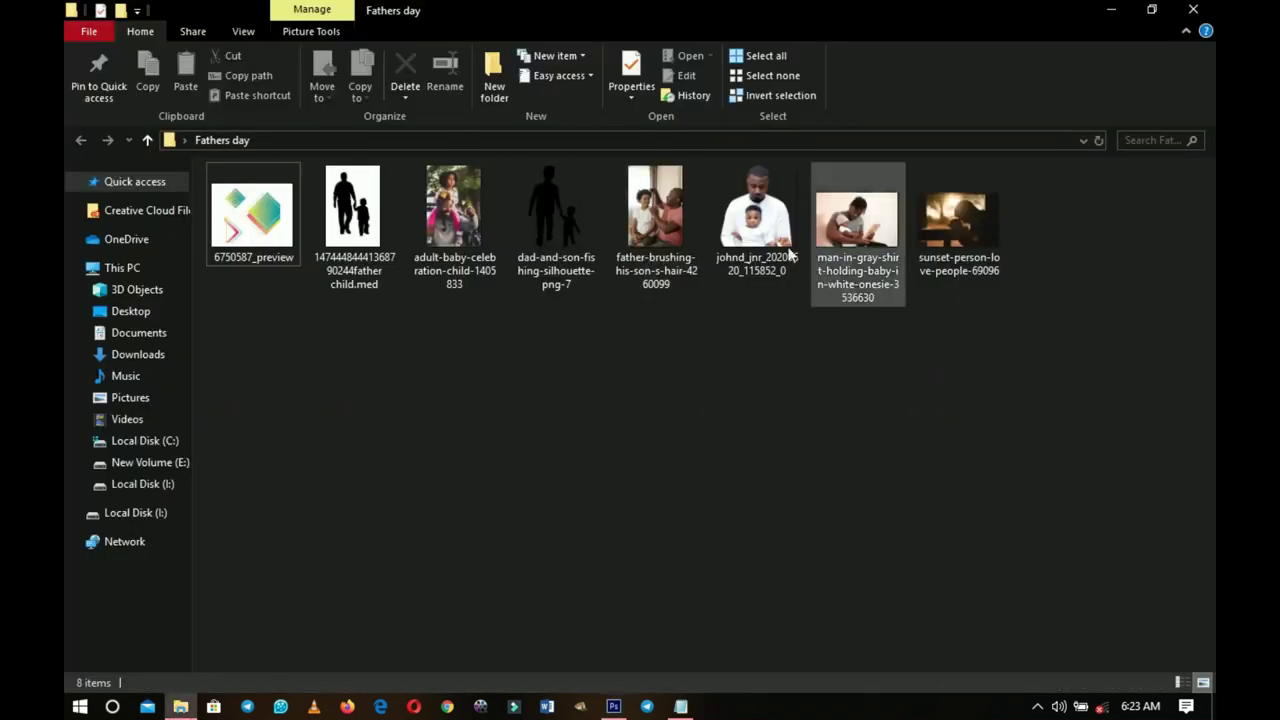
left_click(970, 262)
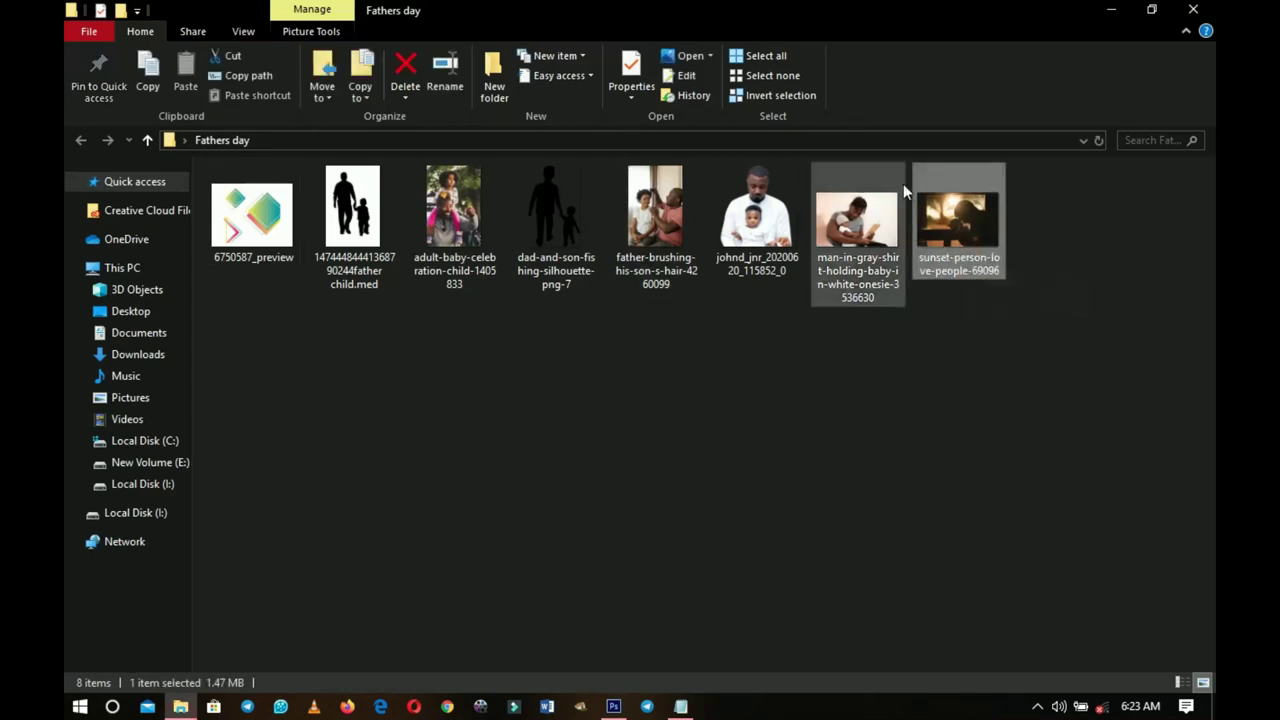
left_click_drag(955, 233, 637, 537)
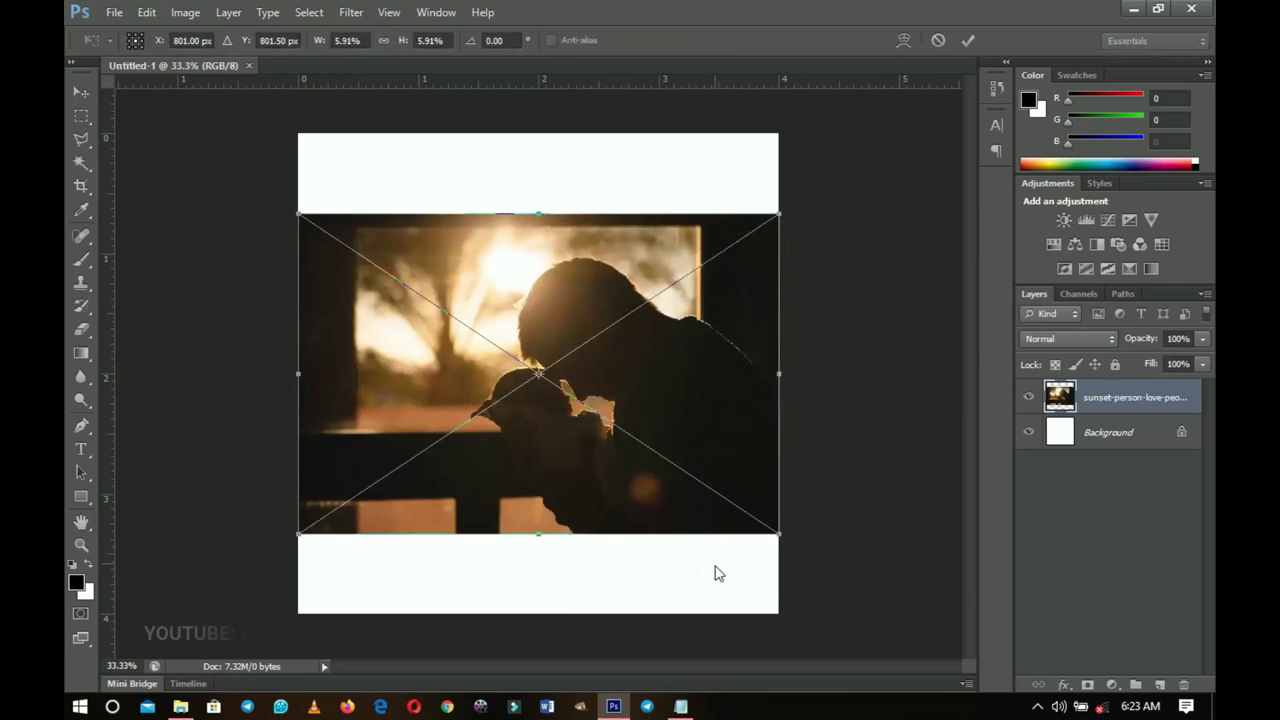
left_click_drag(776, 536, 889, 653)
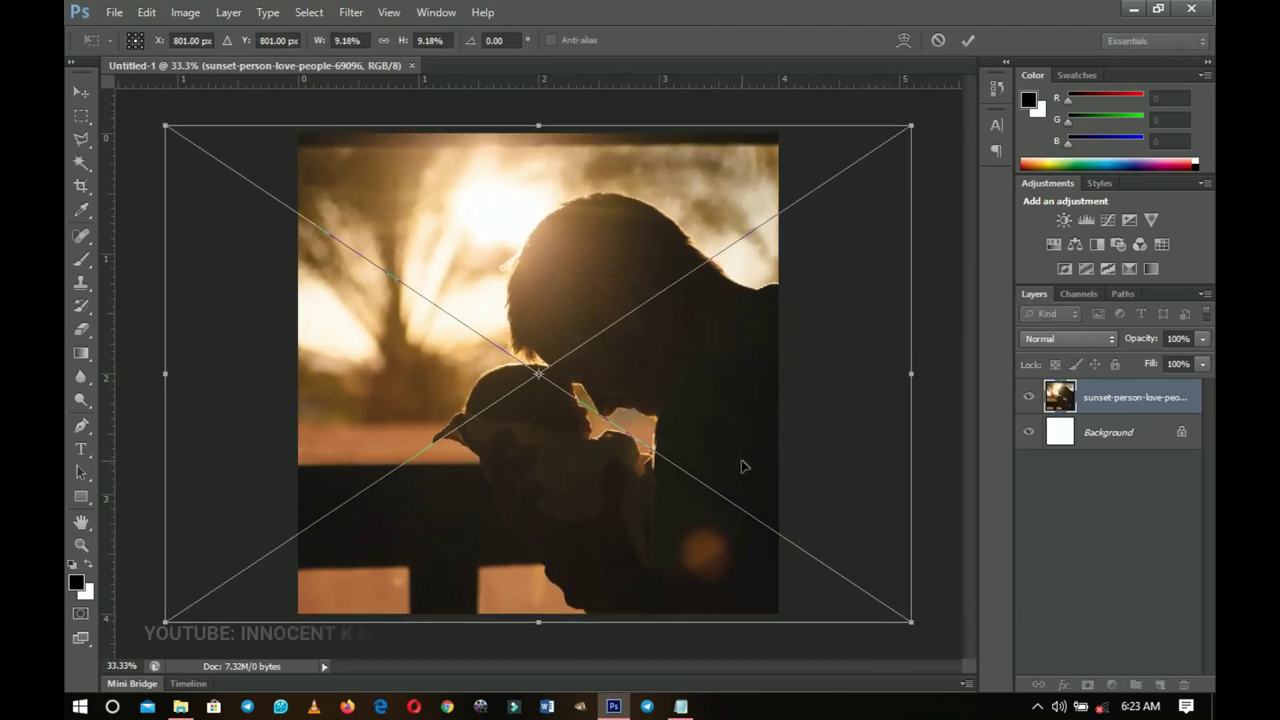
key("Return")
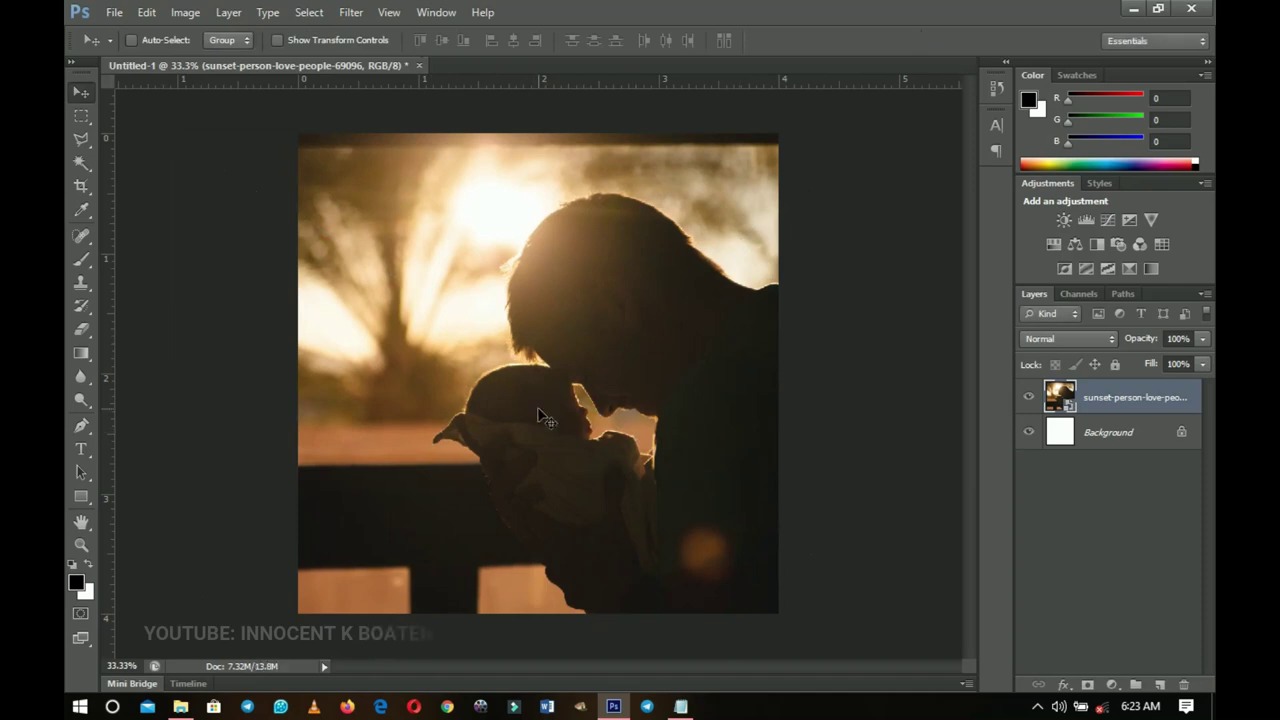
Rasterize the sunset photo layer and desaturate it to black and white.
right_click(1112, 400)
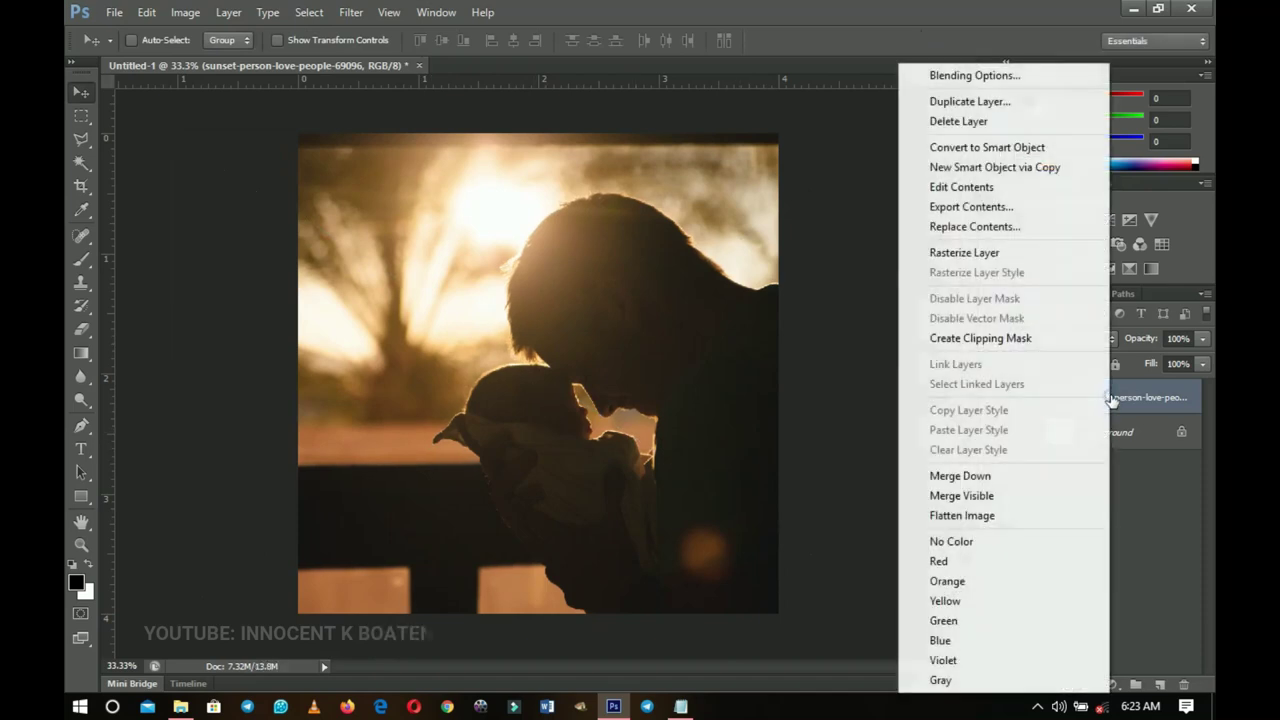
left_click(1013, 256)
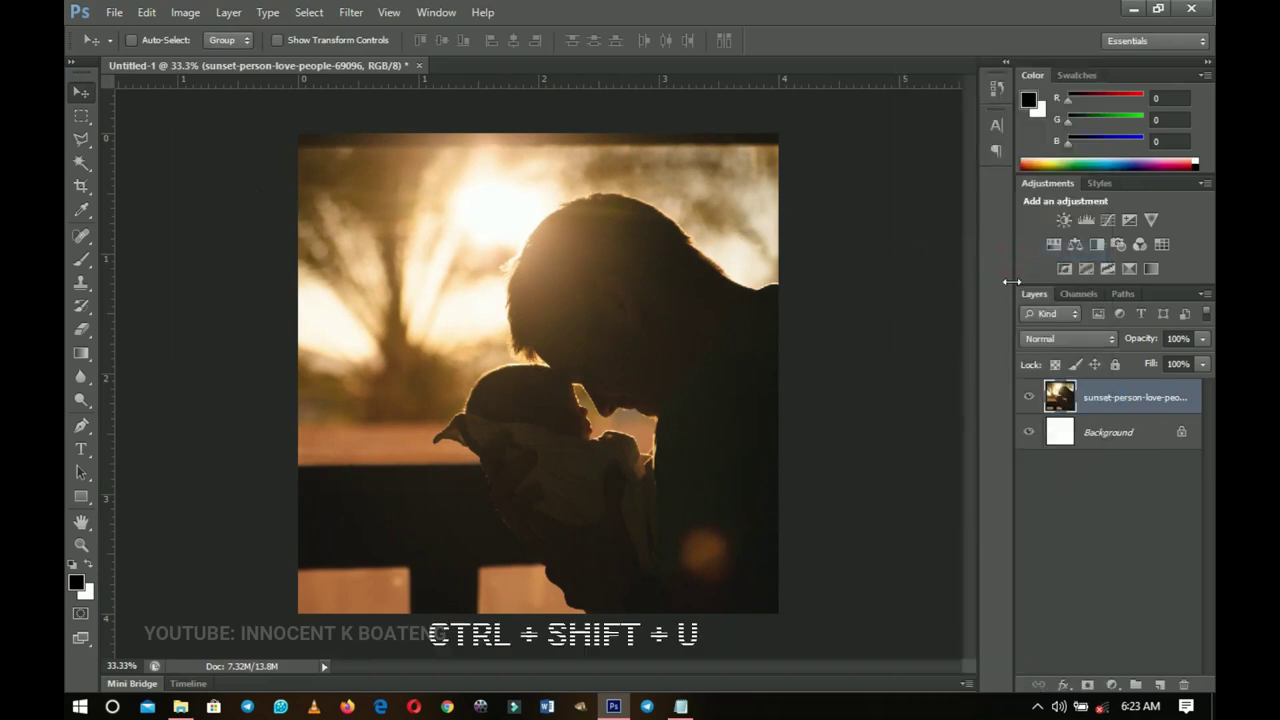
key("ctrl+shift+u")
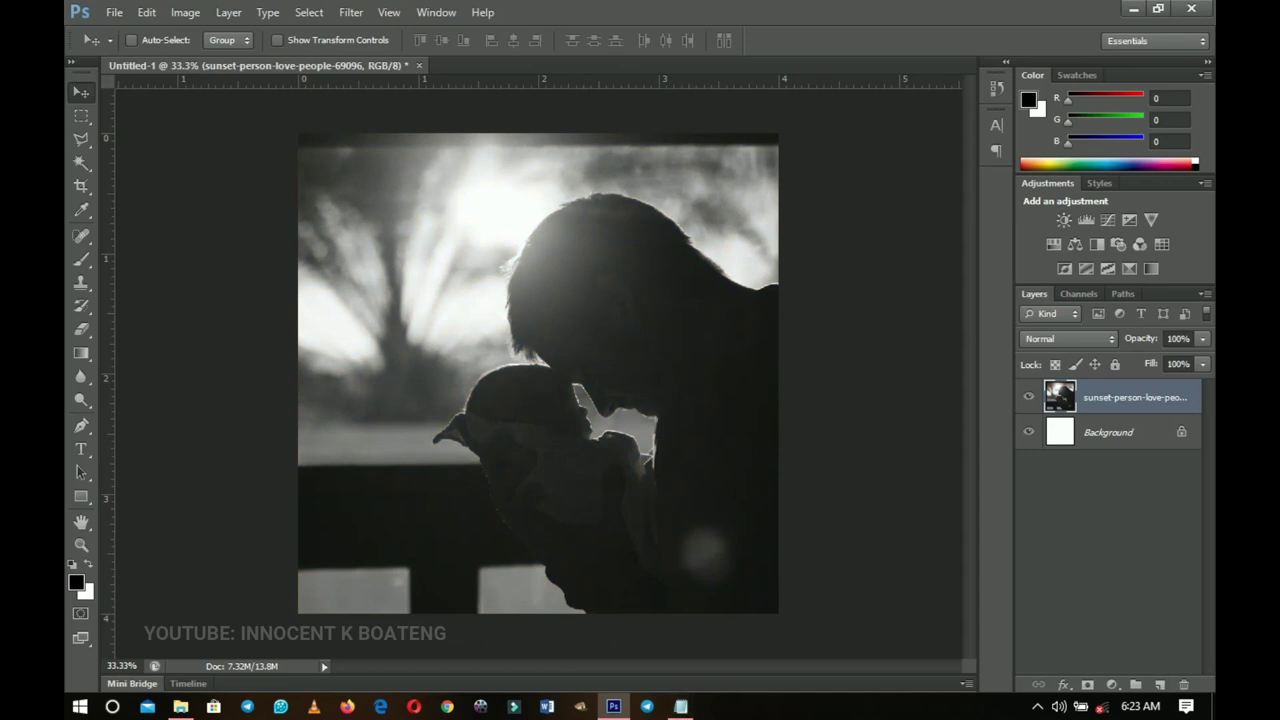
Add a linear gradient fill layer above the photo using the yellow-to-brown gold preset.
left_click(1111, 686)
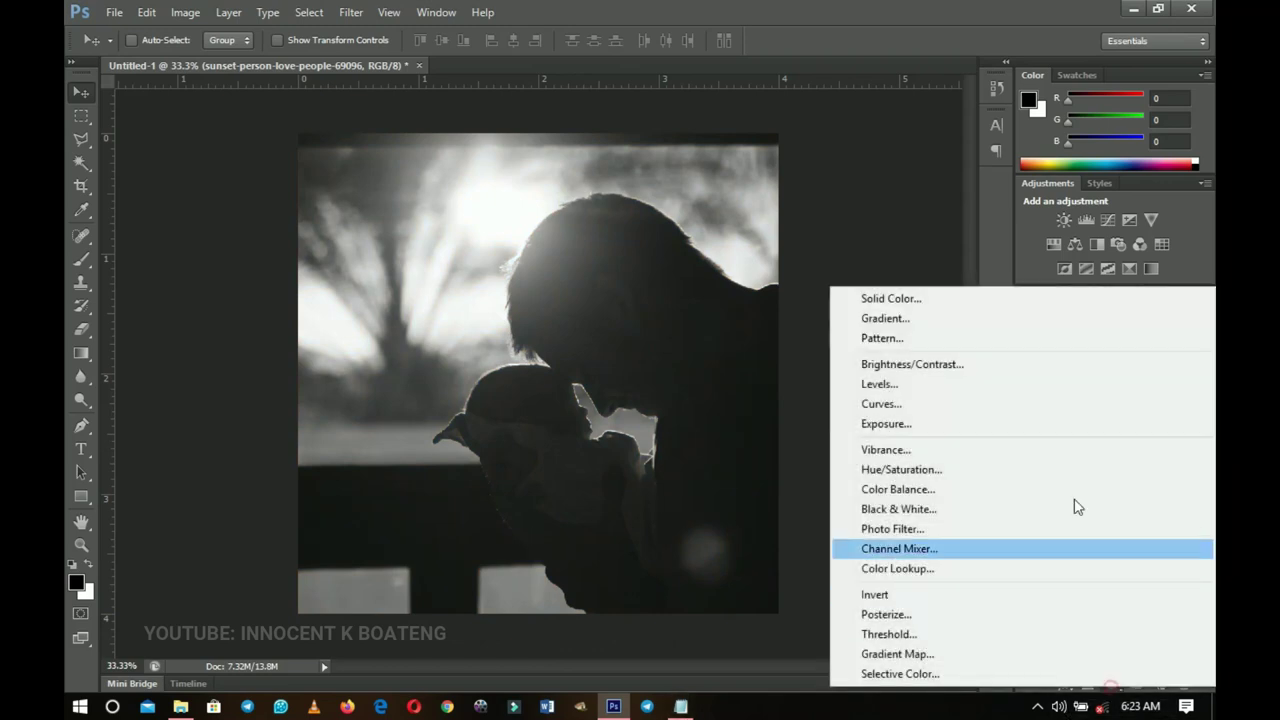
left_click(910, 318)
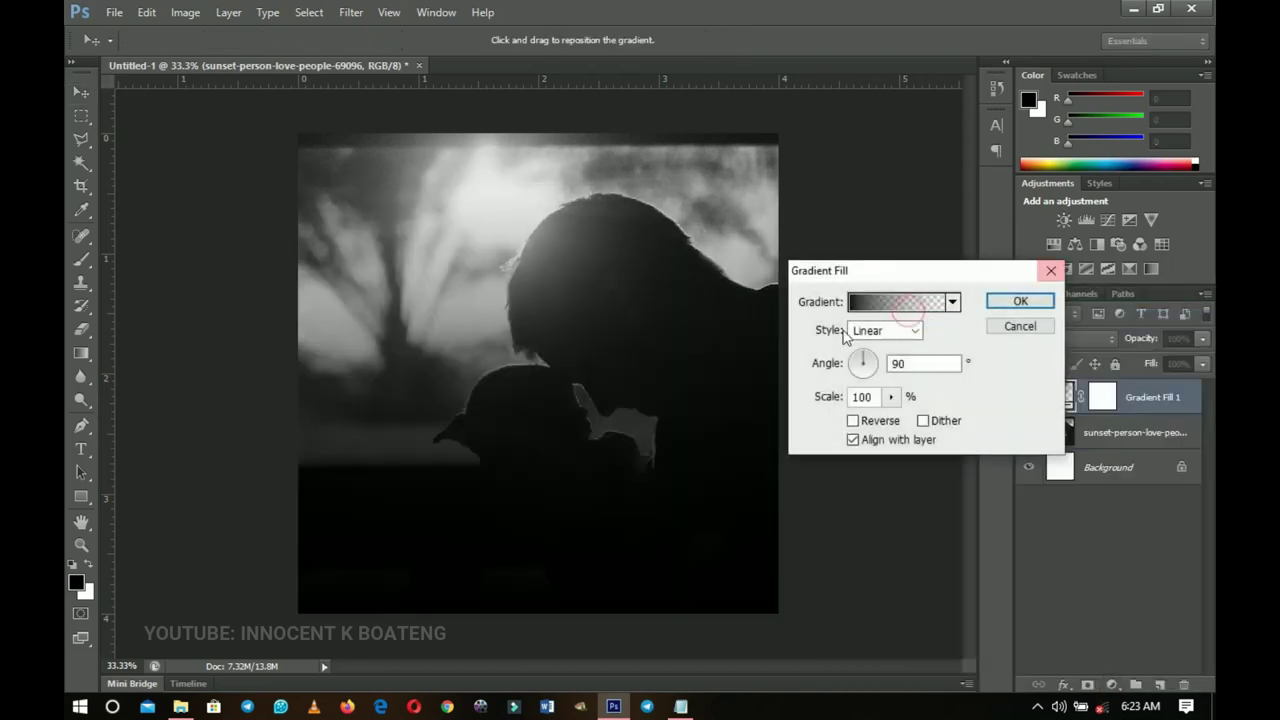
left_click(889, 311)
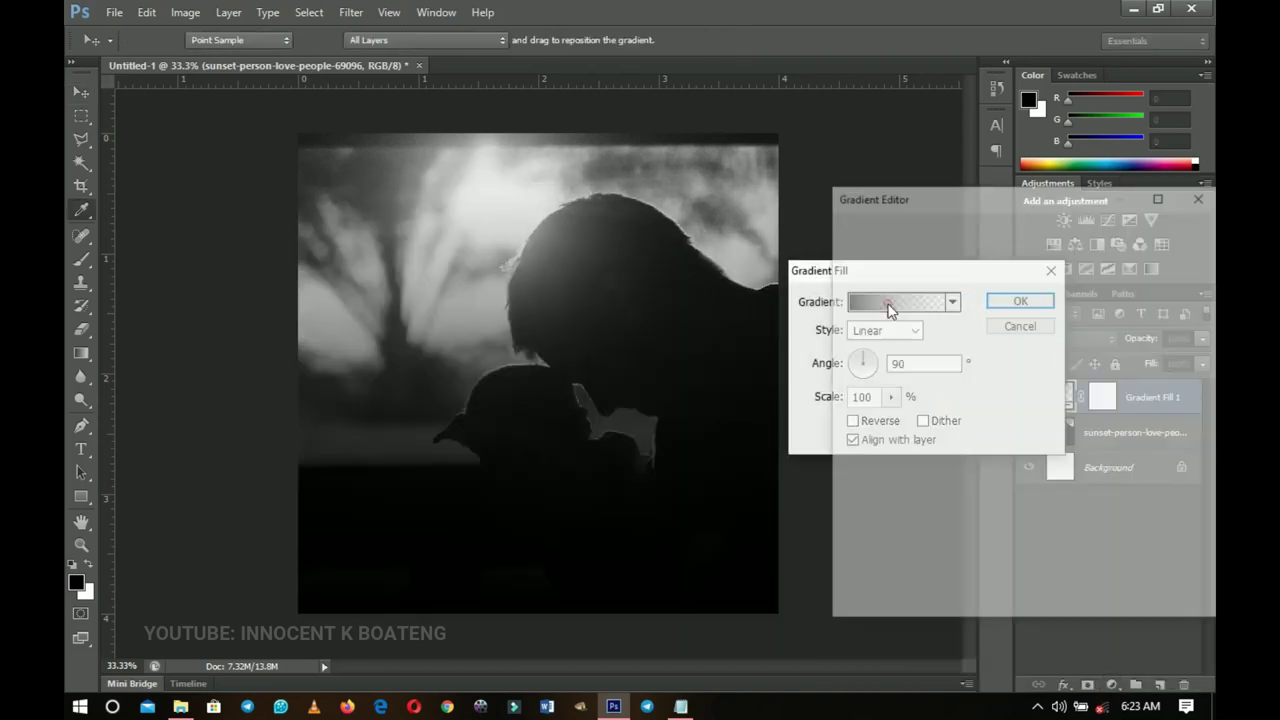
scroll(1035, 297, "down", 10)
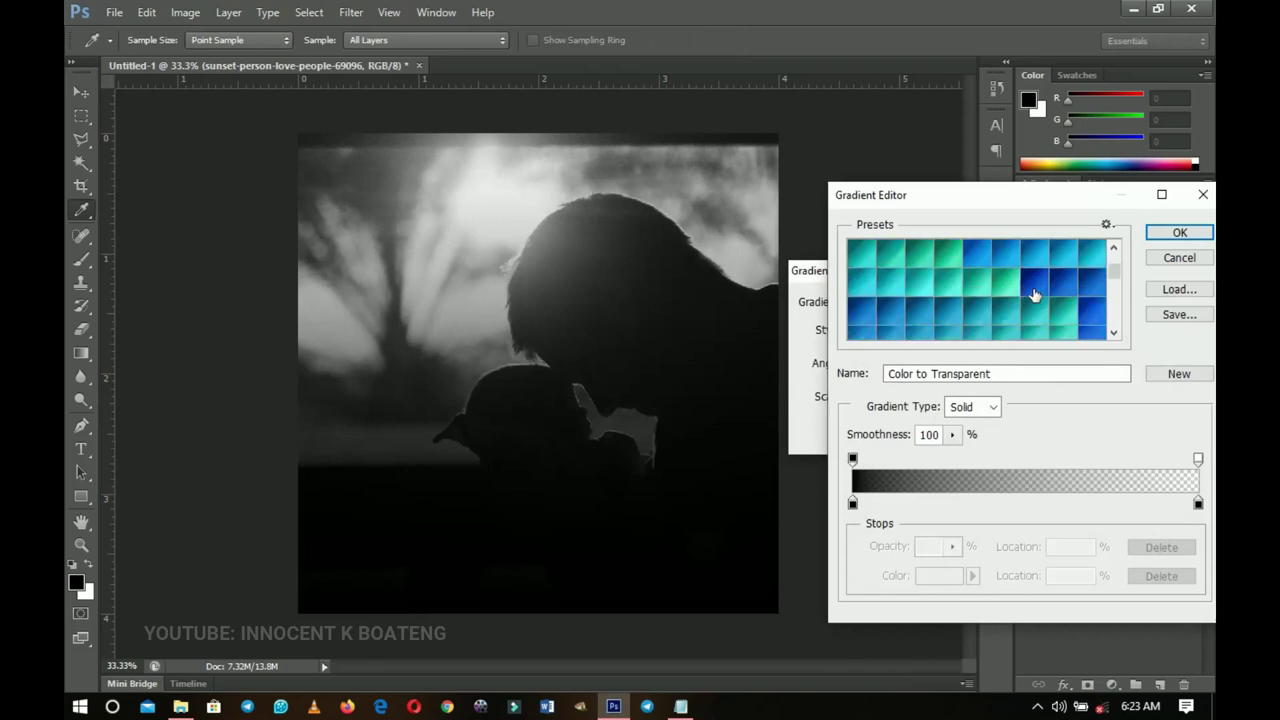
scroll(1035, 295, "down", 10)
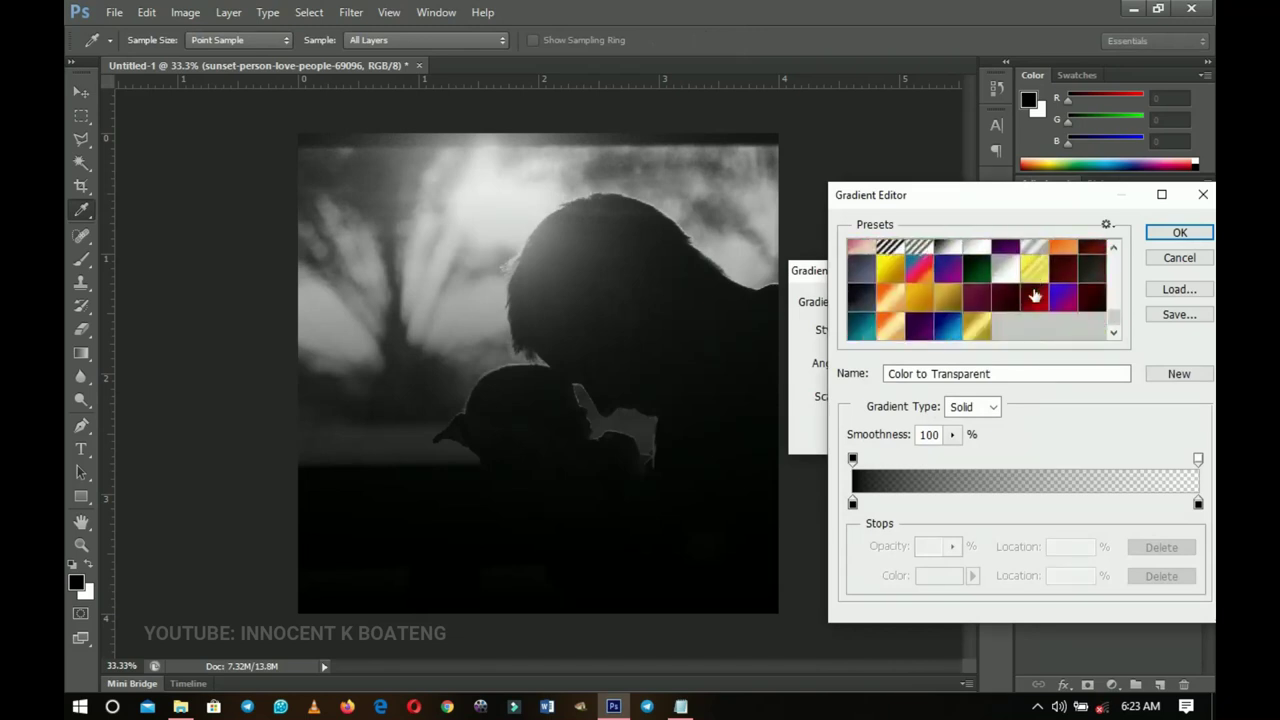
left_click(888, 278)
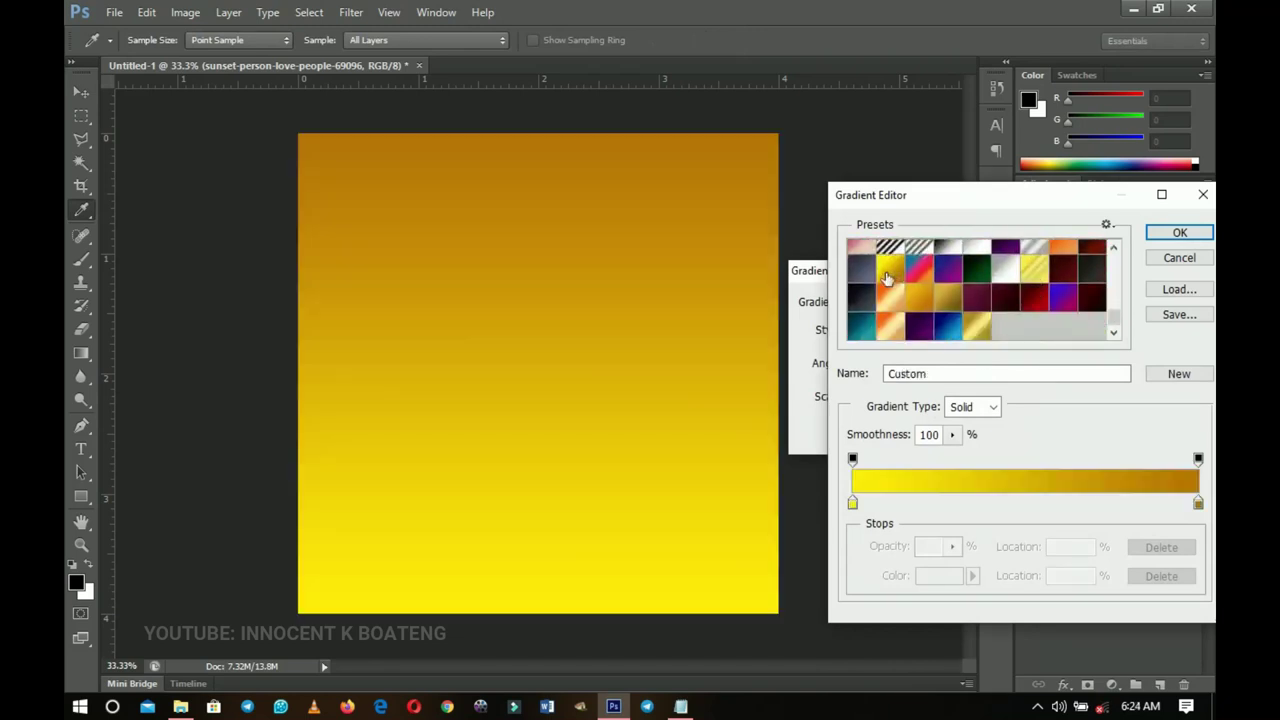
Check the gradient's stop colors, accepting fff000 for the start and b67402 for the end, and apply the gradient fill.
left_click(852, 503)
left_click(938, 575)
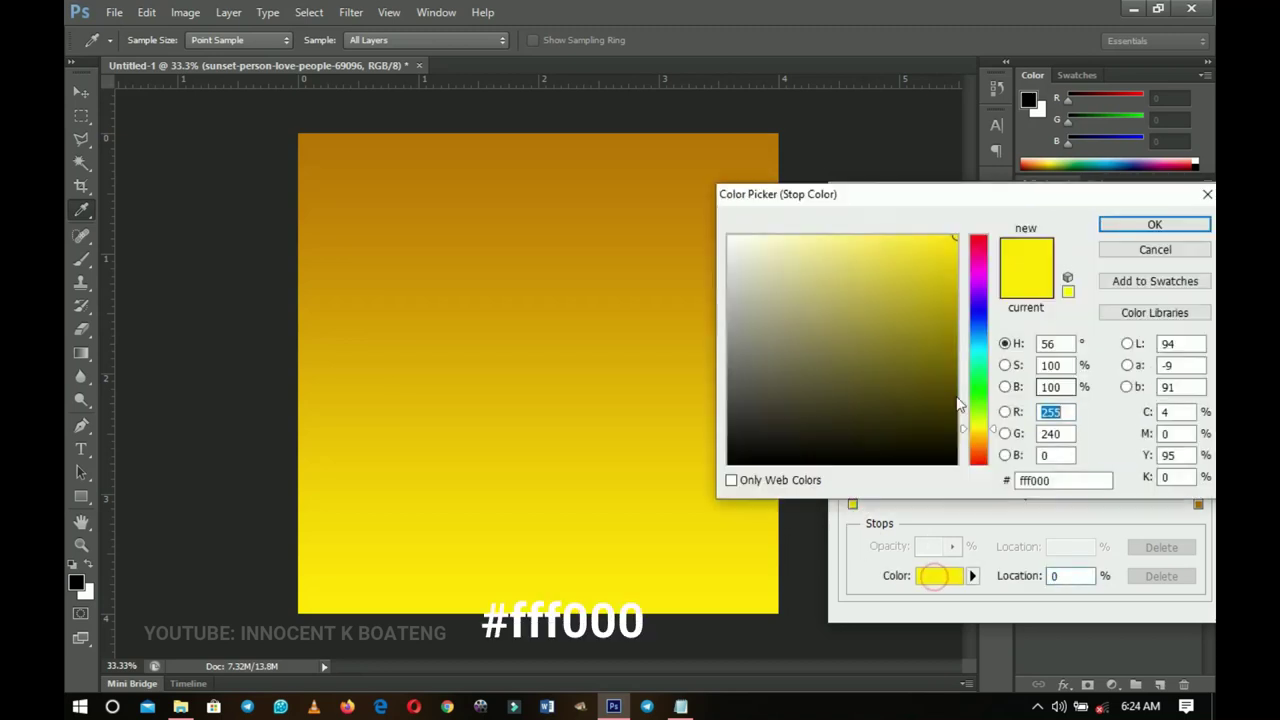
left_click(1160, 230)
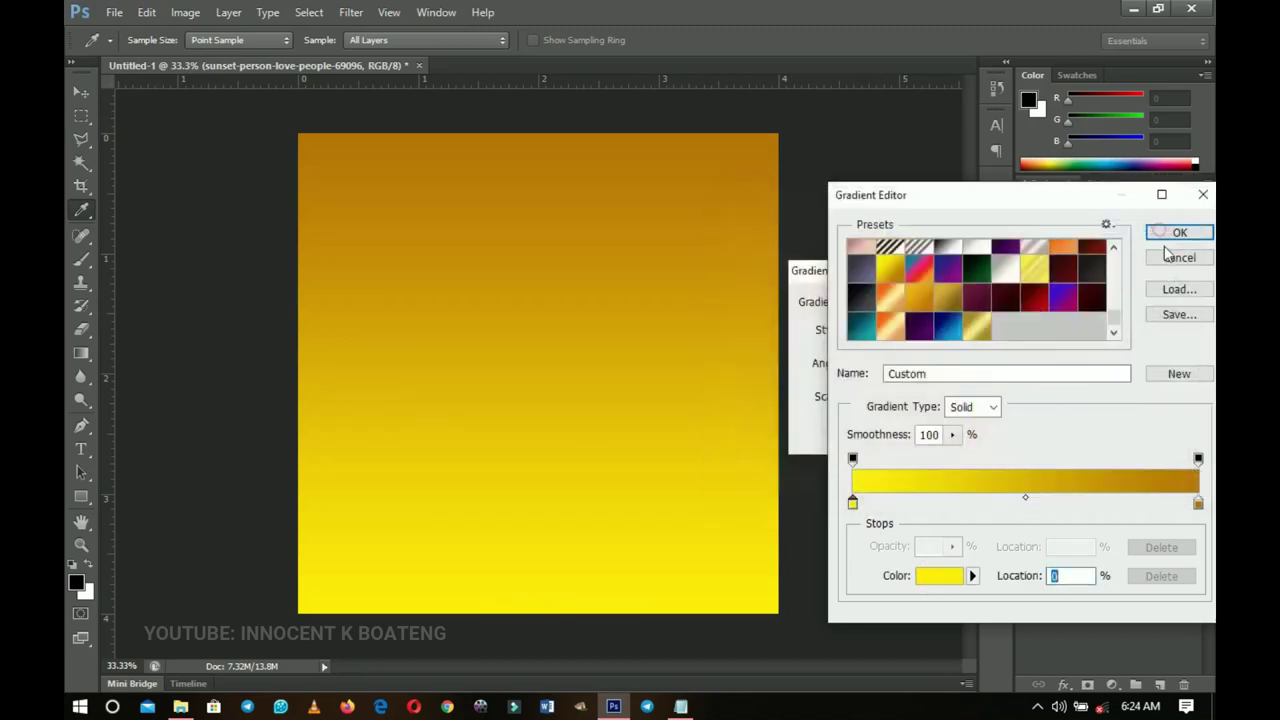
left_click(1198, 503)
left_click(940, 576)
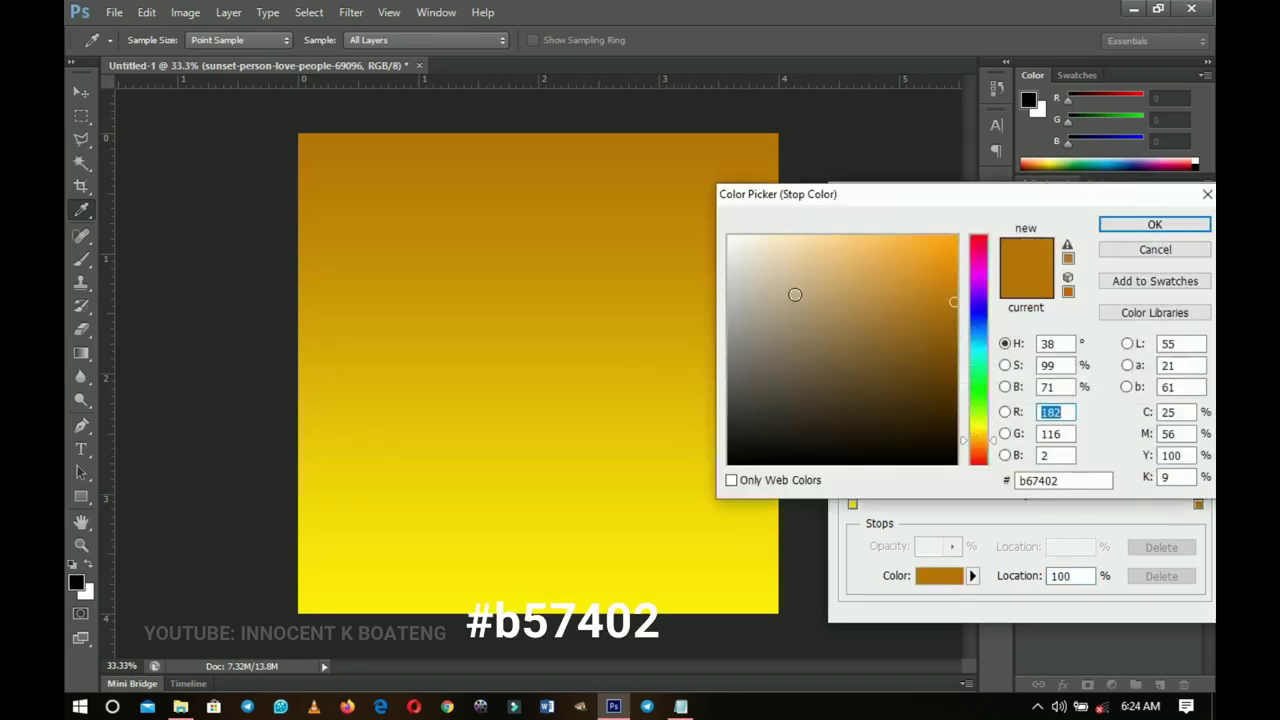
double_click(1078, 480)
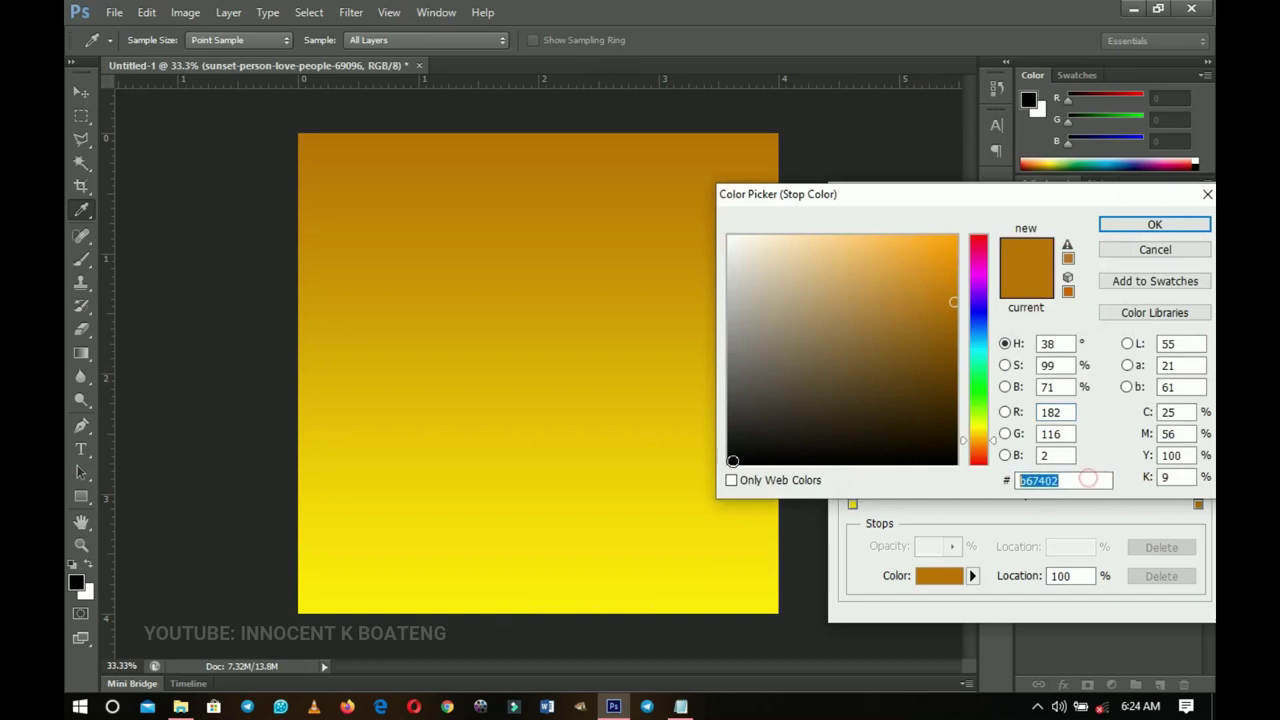
left_click(1150, 224)
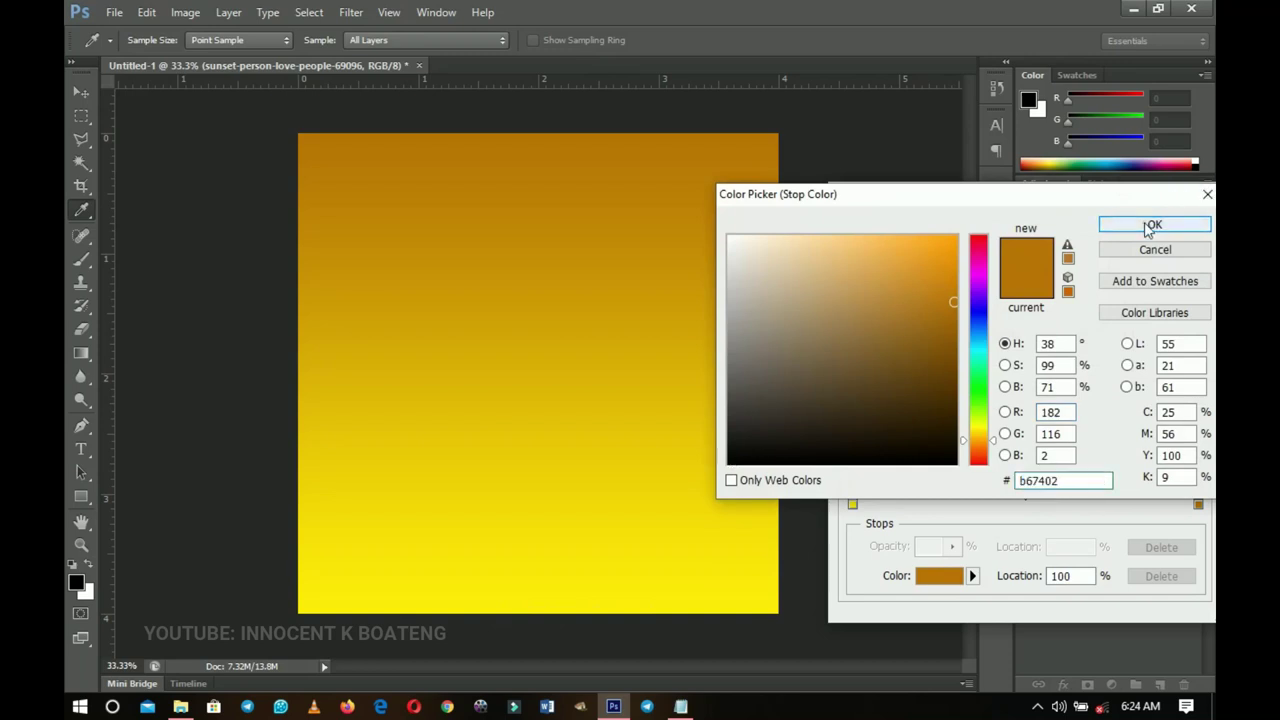
left_click(1172, 233)
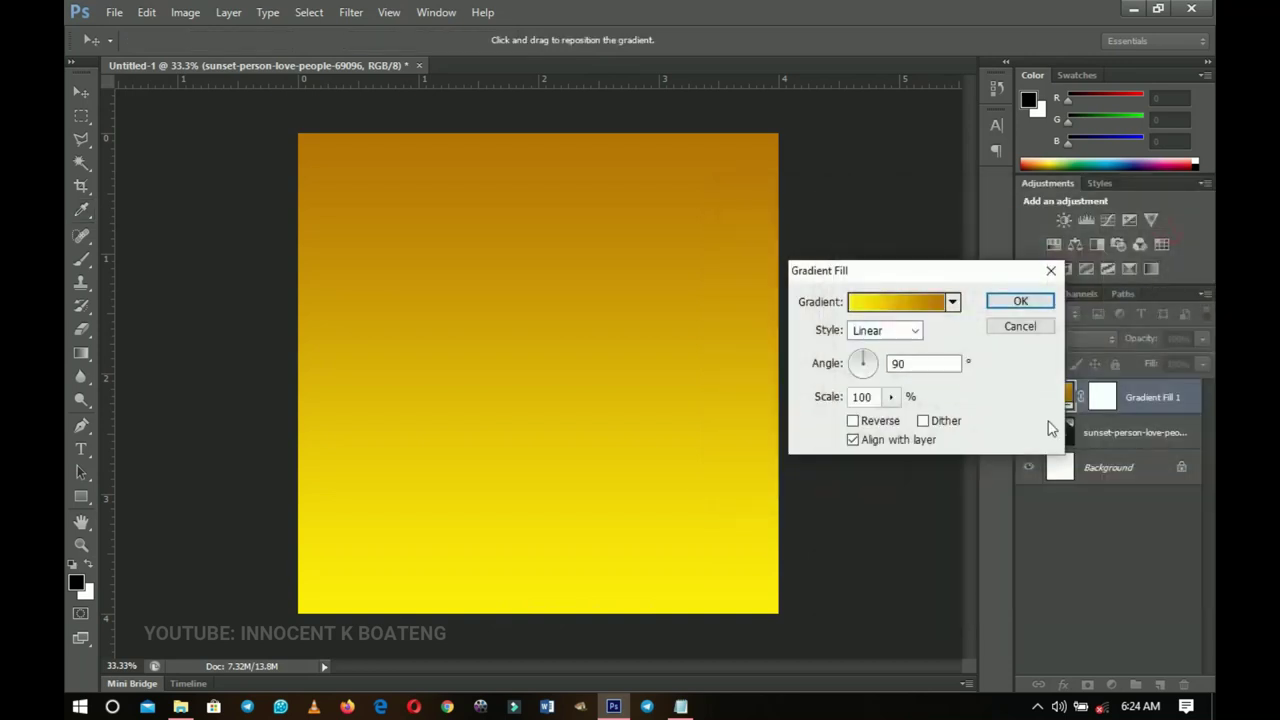
left_click(1022, 300)
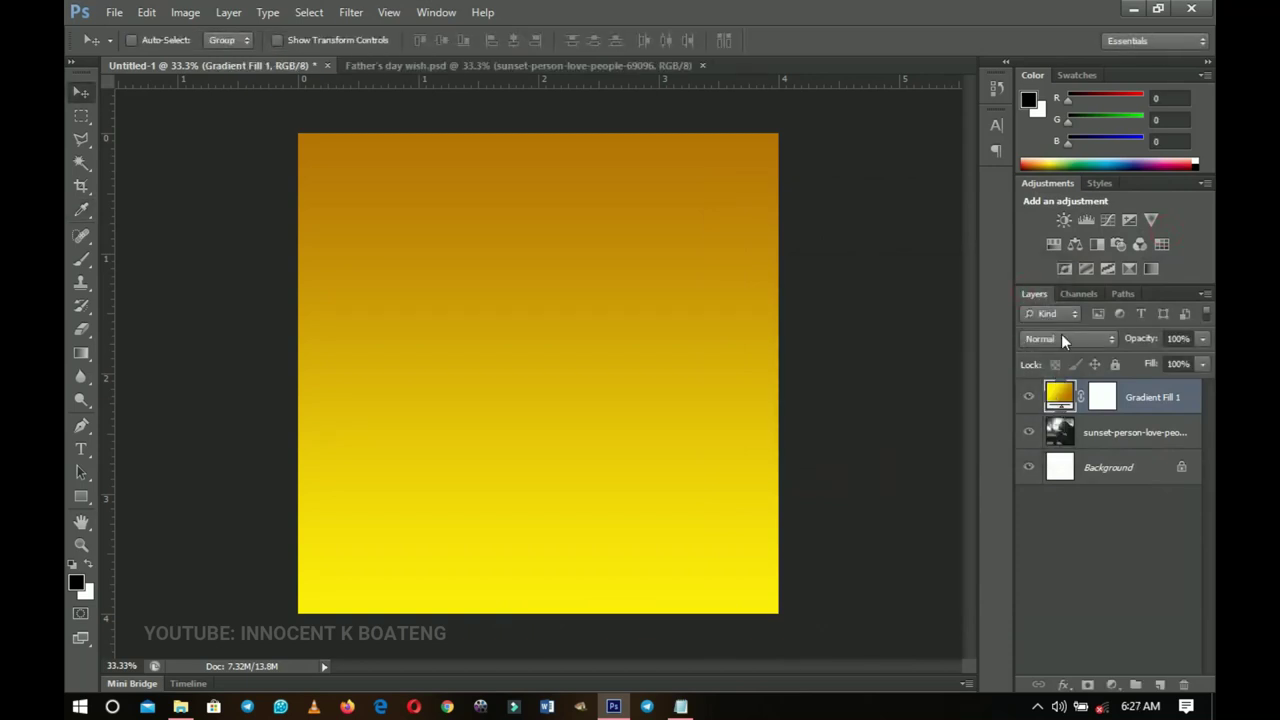
Set the gradient fill layer's blend mode to Soft Light.
left_click(1063, 341)
left_click(1055, 240)
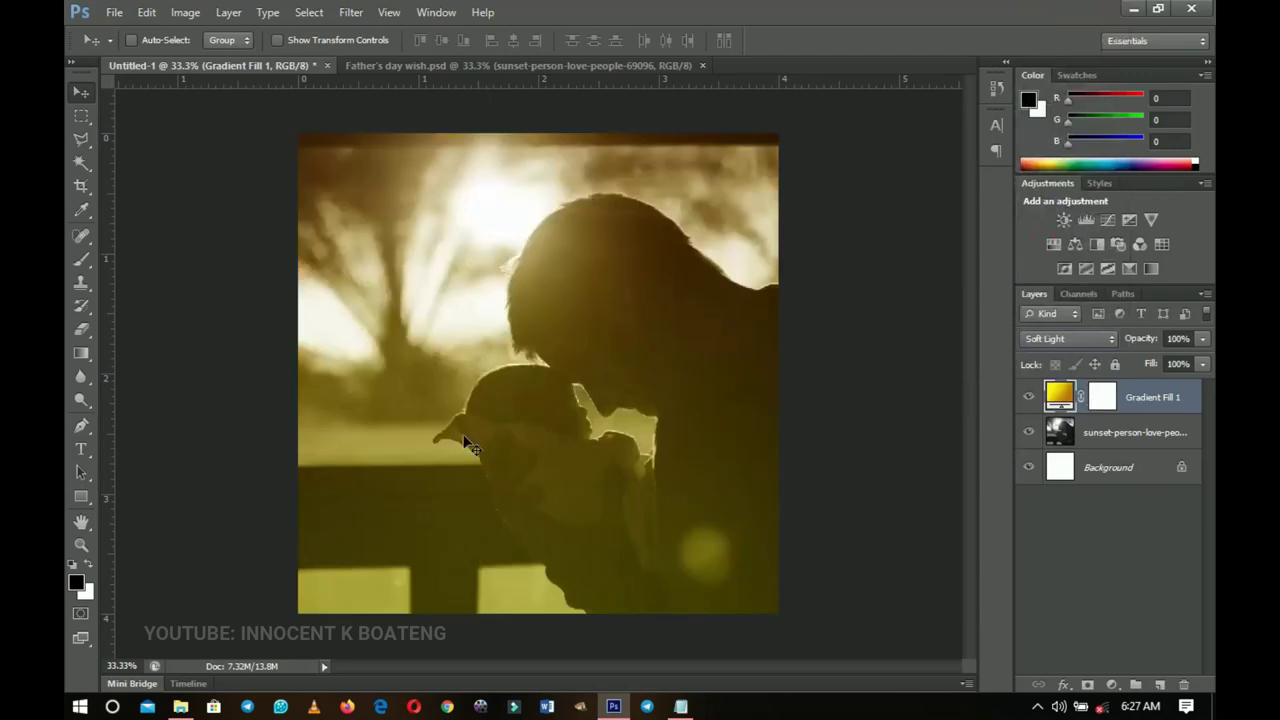
left_click(1102, 408)
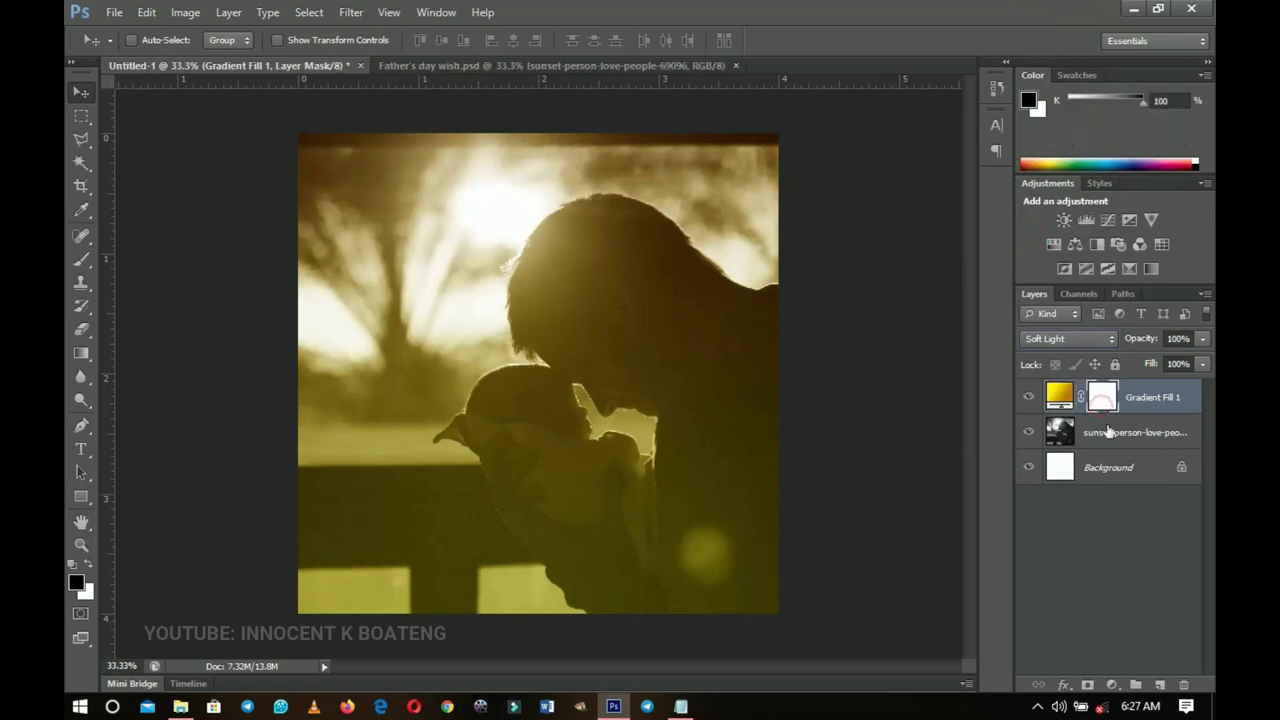
Set the sunset photo layer's opacity to 20%.
left_click(1072, 440)
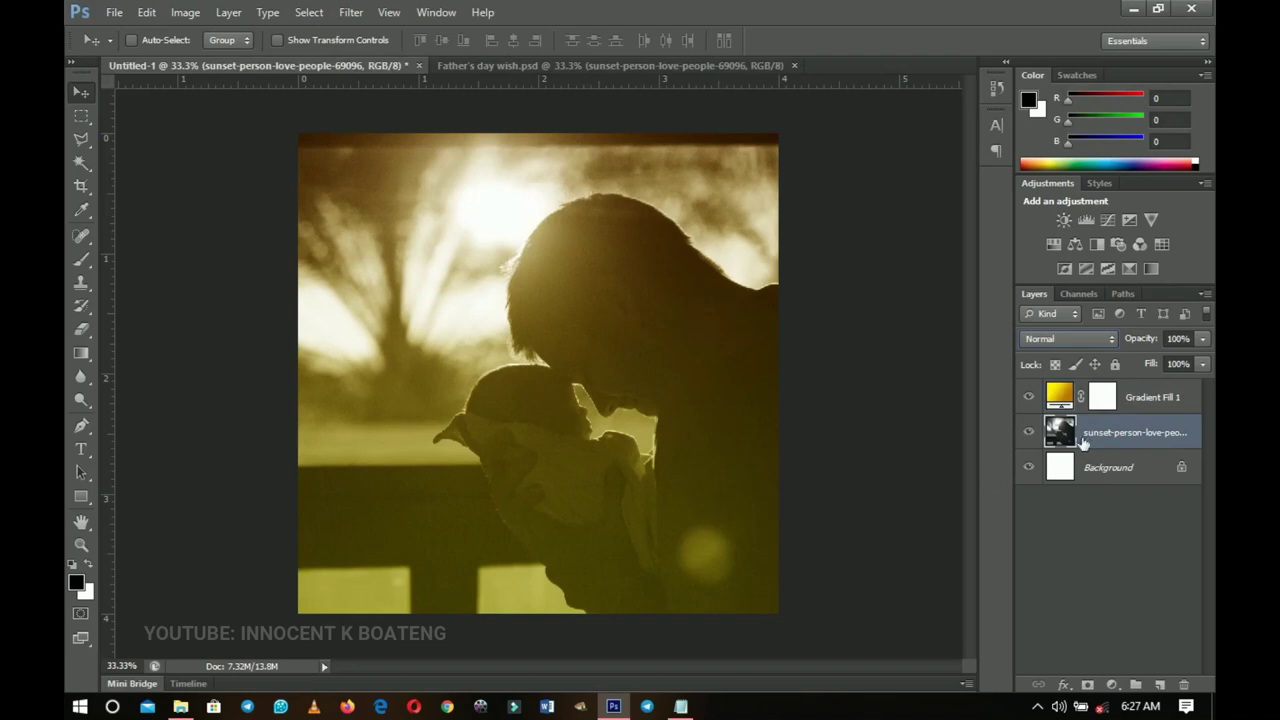
left_click_drag(1140, 343, 1080, 357)
left_click(1184, 339)
type("20")
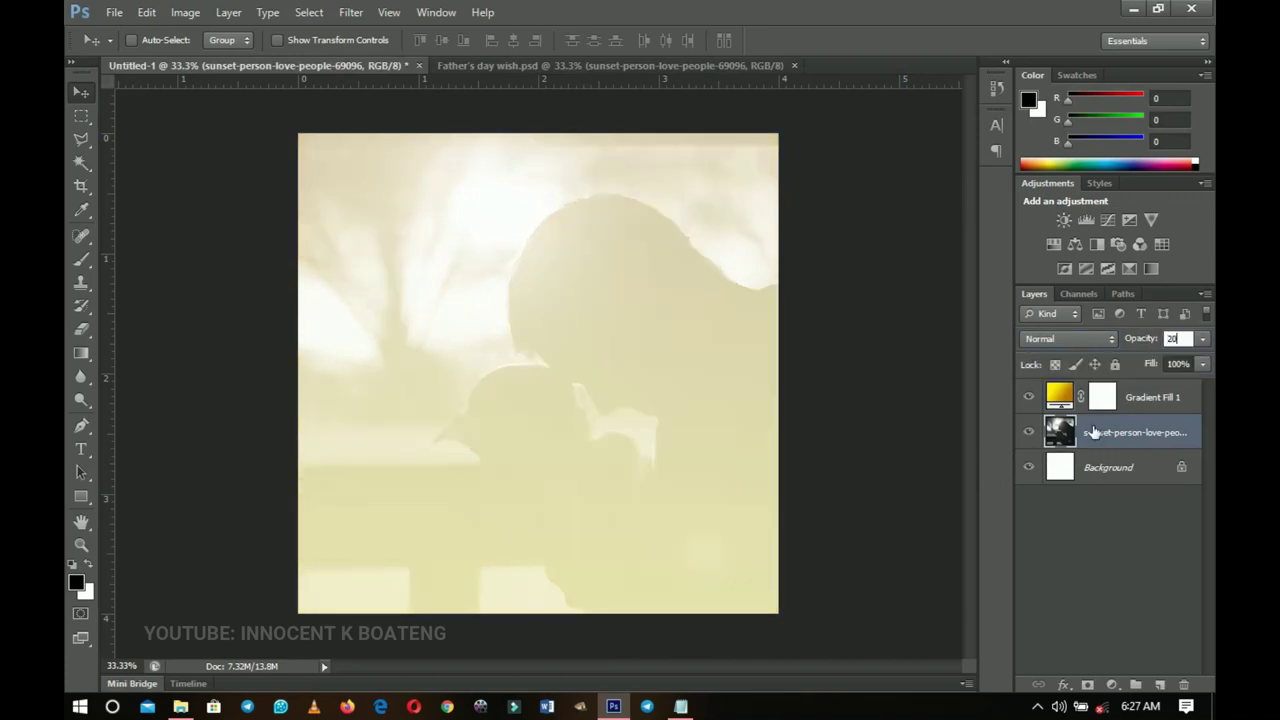
left_click(1160, 394)
Try 30% opacity on the sunset photo layer and return it to 20%.
left_click(1133, 435)
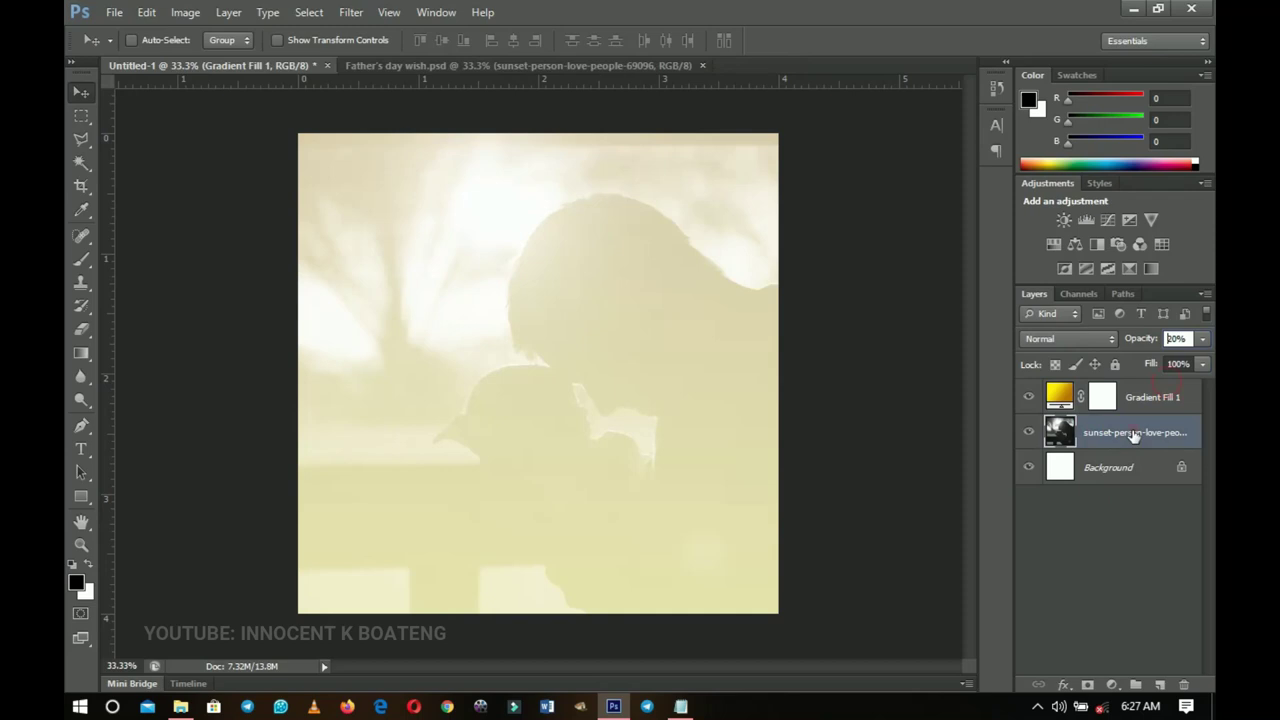
key("Return")
type("30")
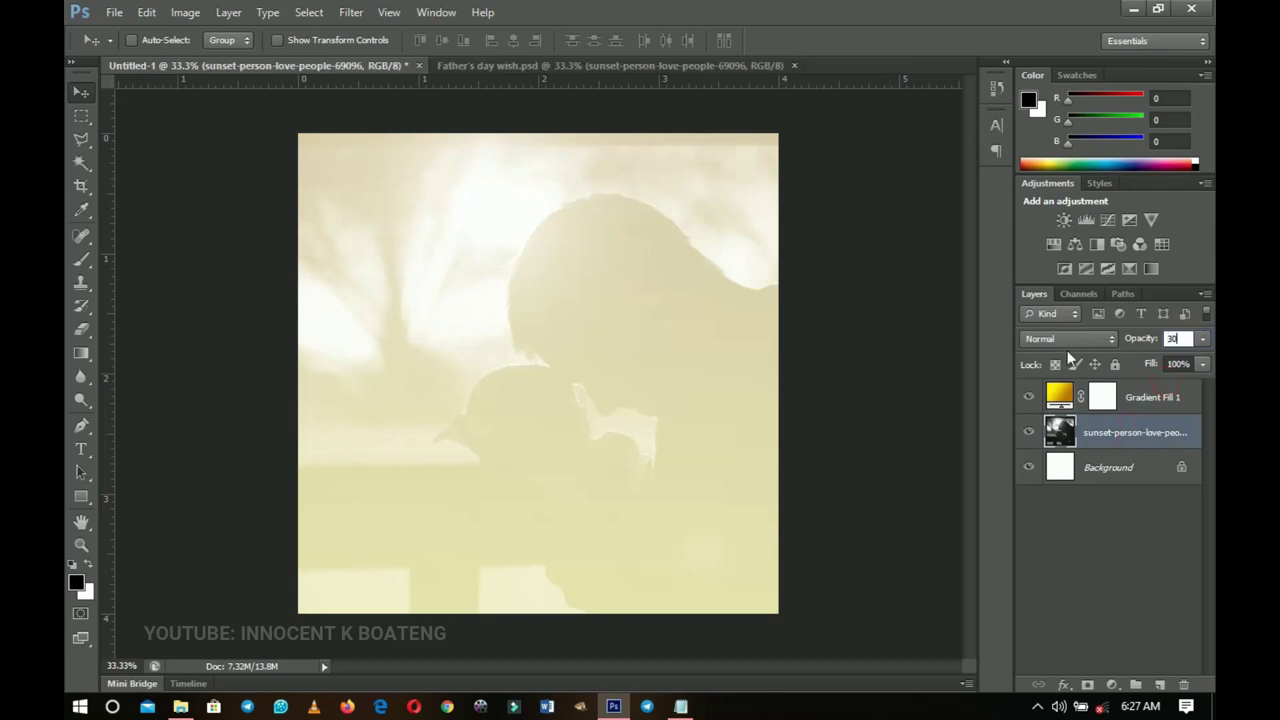
left_click(1131, 463)
left_click(1123, 433)
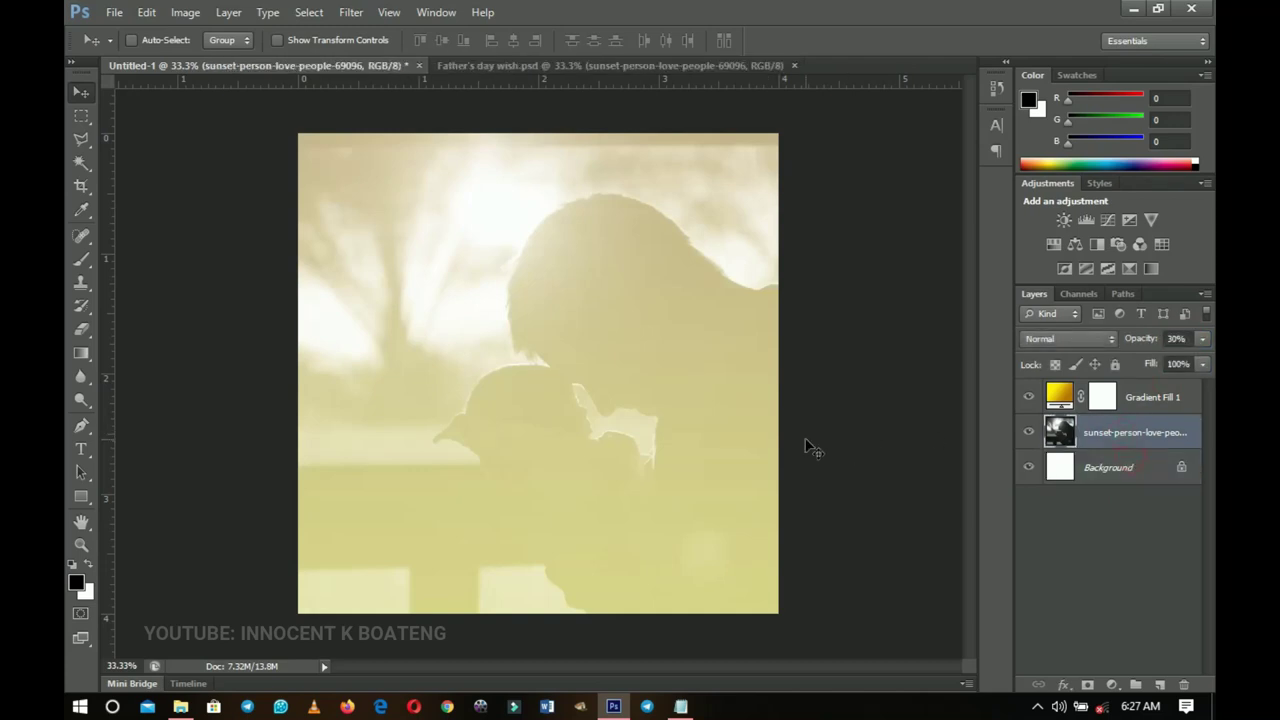
key("2")
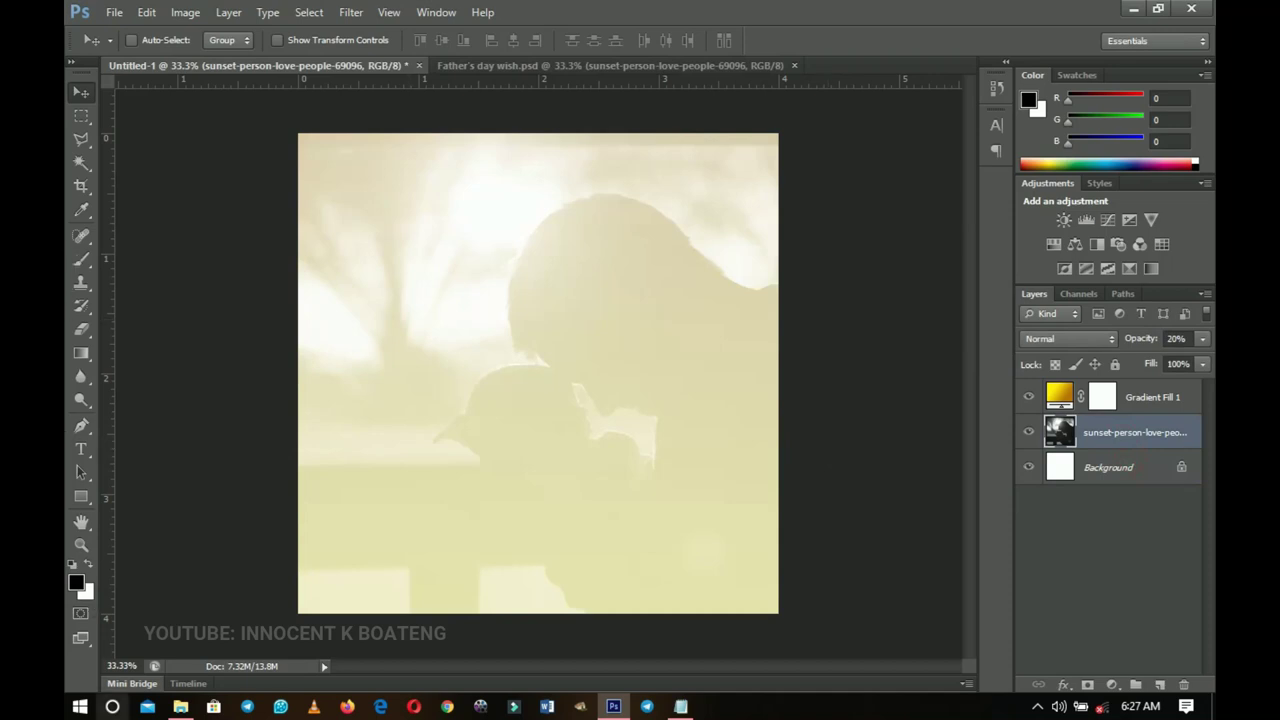
Place the cut-out photo of the man in white holding a baby from the Fathers day folder and move its layer above the gradient fill.
left_click(180, 706)
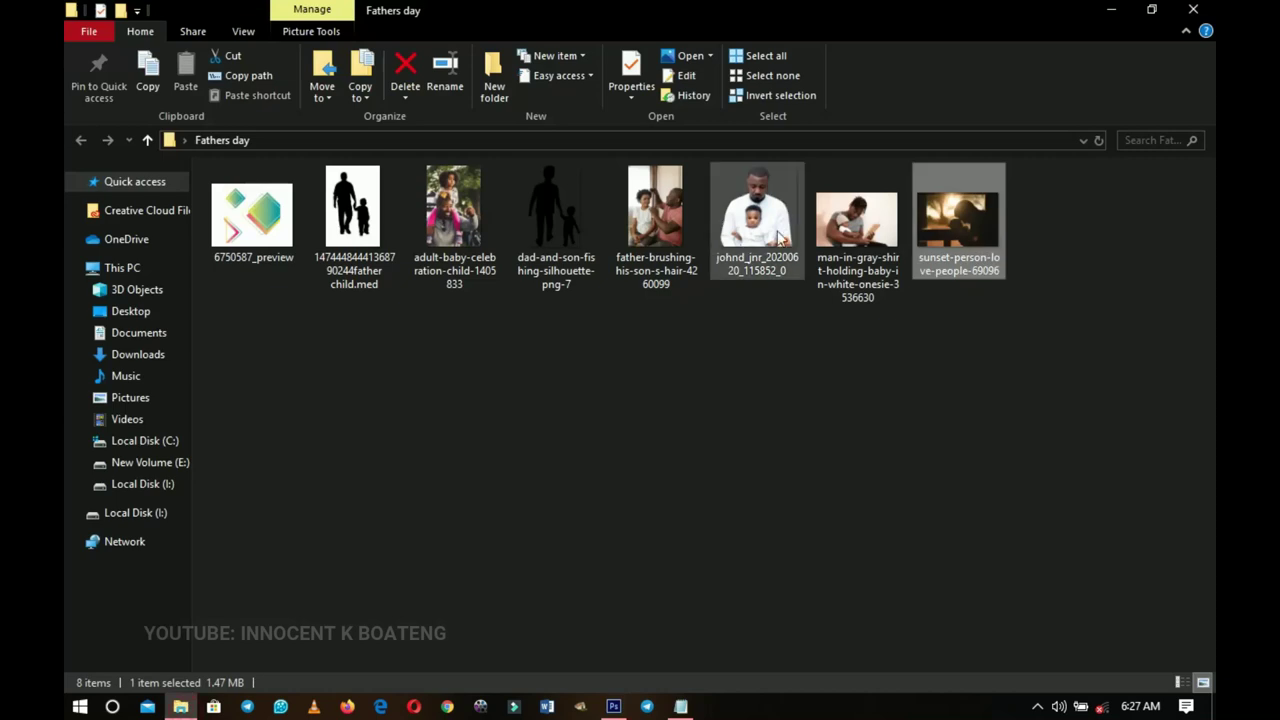
left_click(758, 236)
left_click_drag(762, 240, 510, 493)
key("Return")
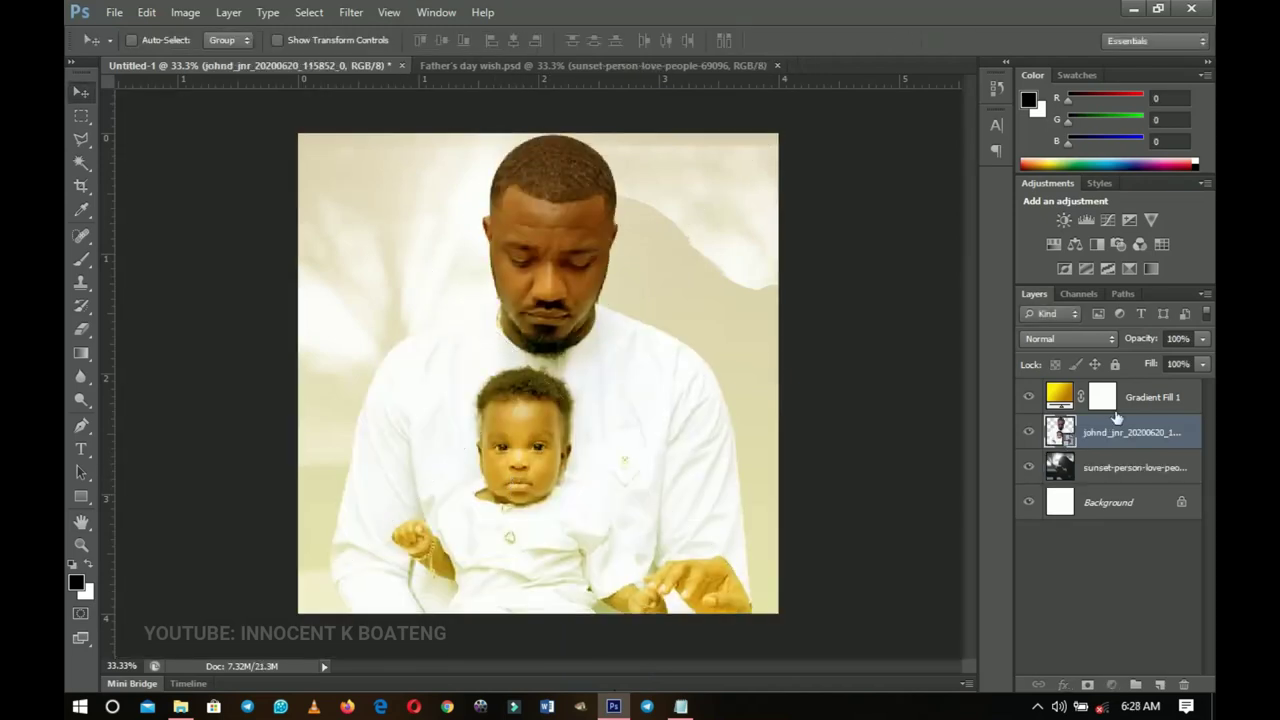
left_click_drag(1117, 416, 1117, 416)
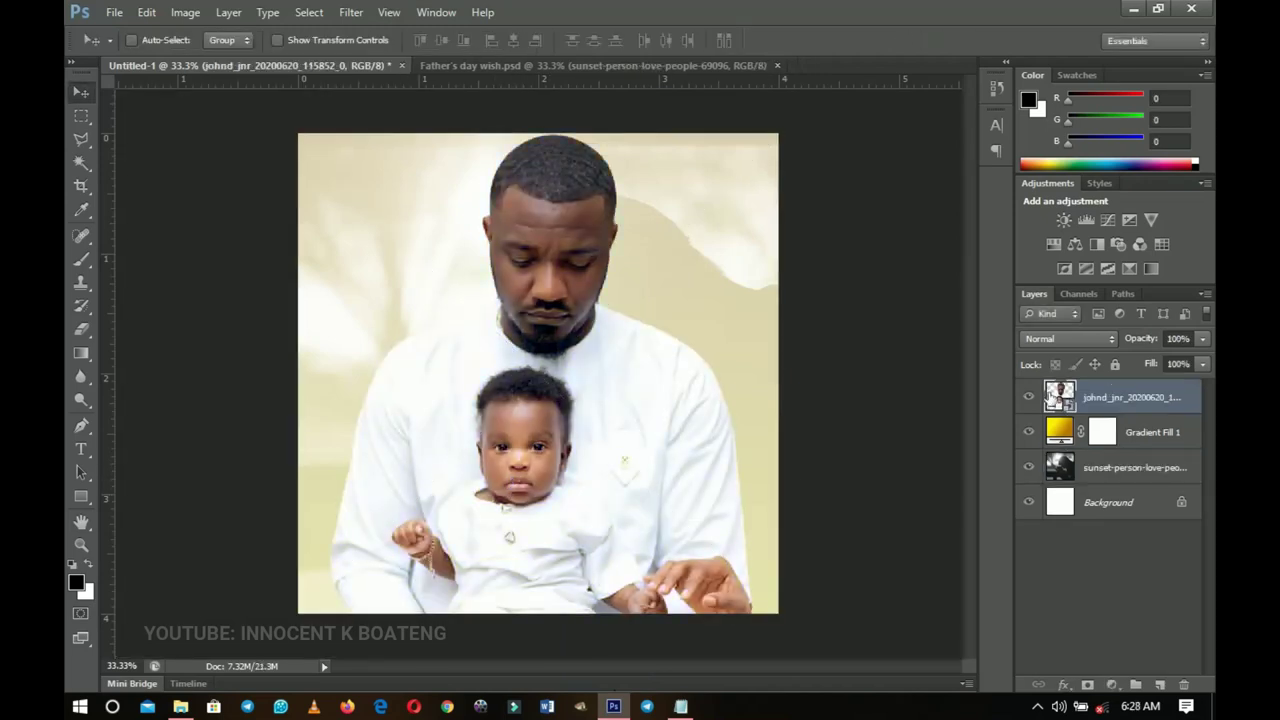
Scale the cut-out father and baby photo to about 41% and place it in the canvas's lower-left corner.
left_click_drag(712, 305, 660, 366)
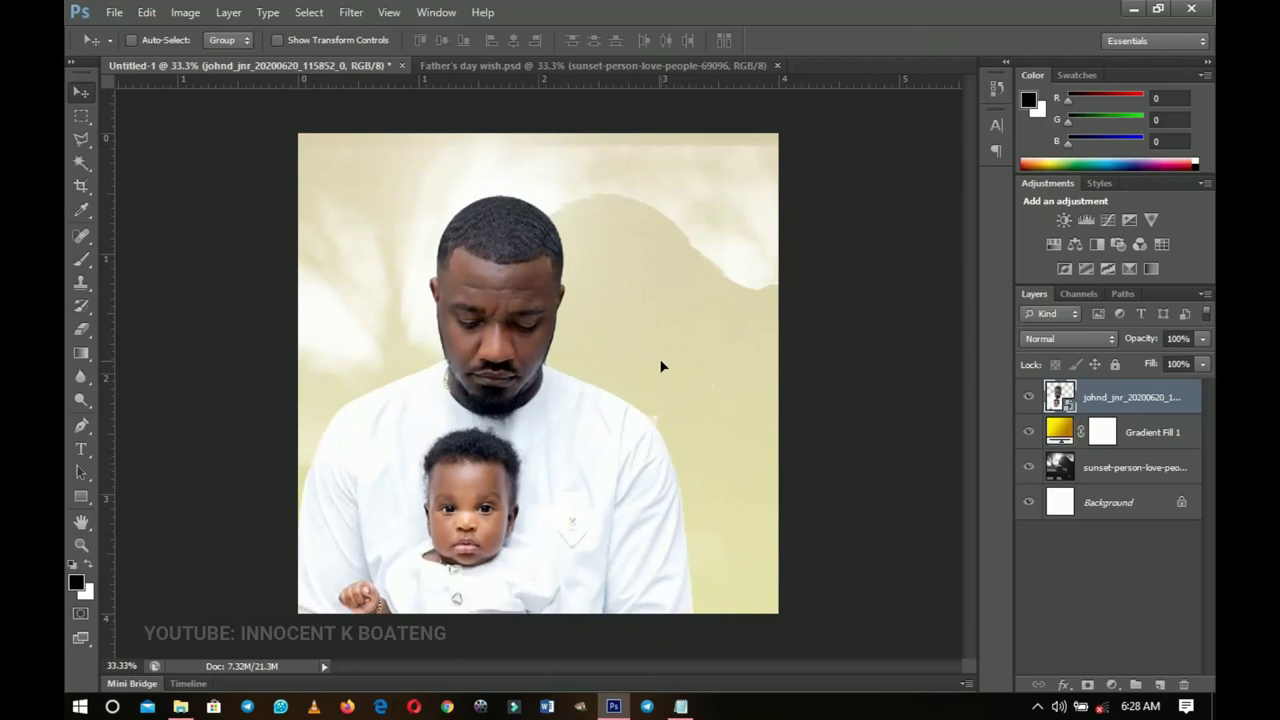
key("ctrl+t")
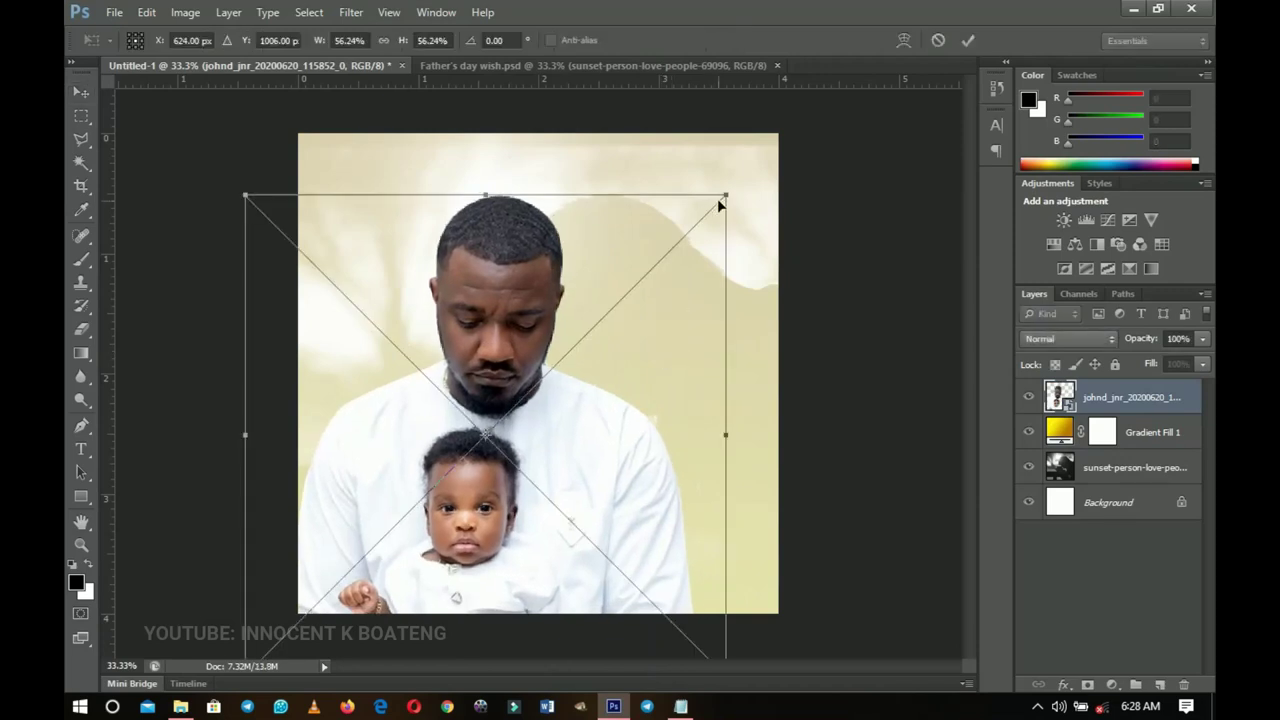
left_click_drag(731, 189, 660, 279)
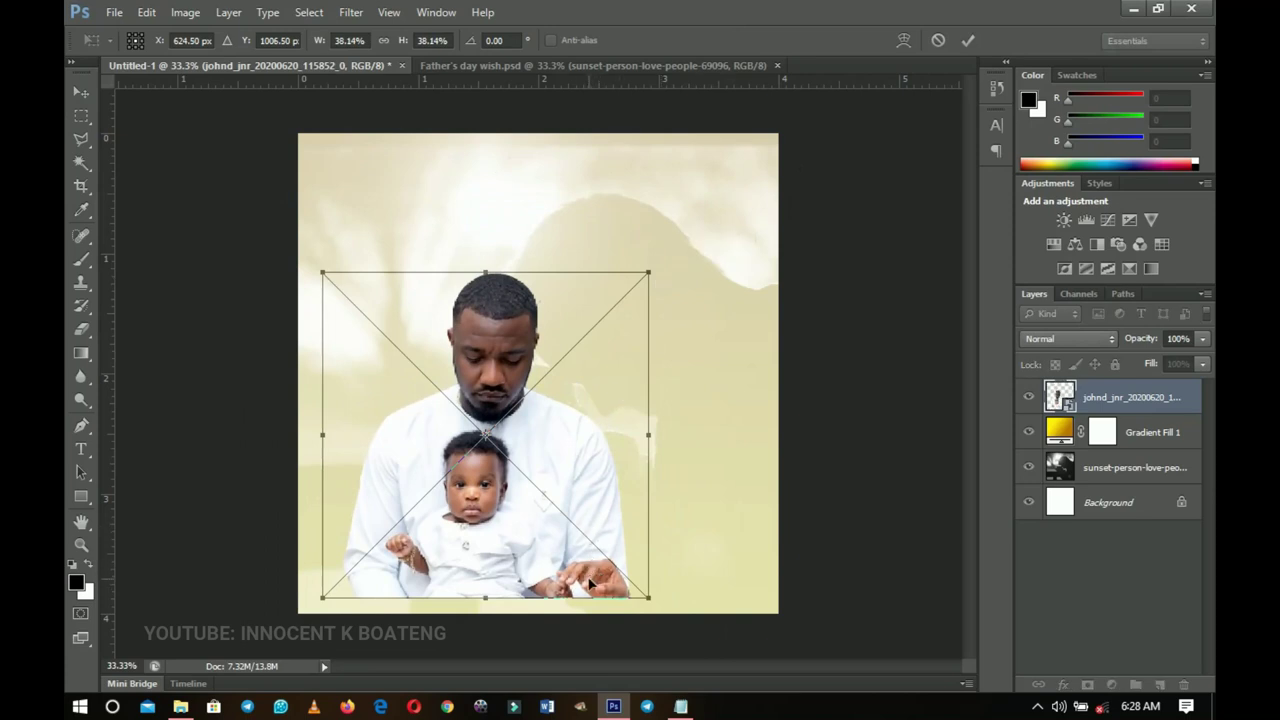
left_click_drag(618, 432, 572, 483)
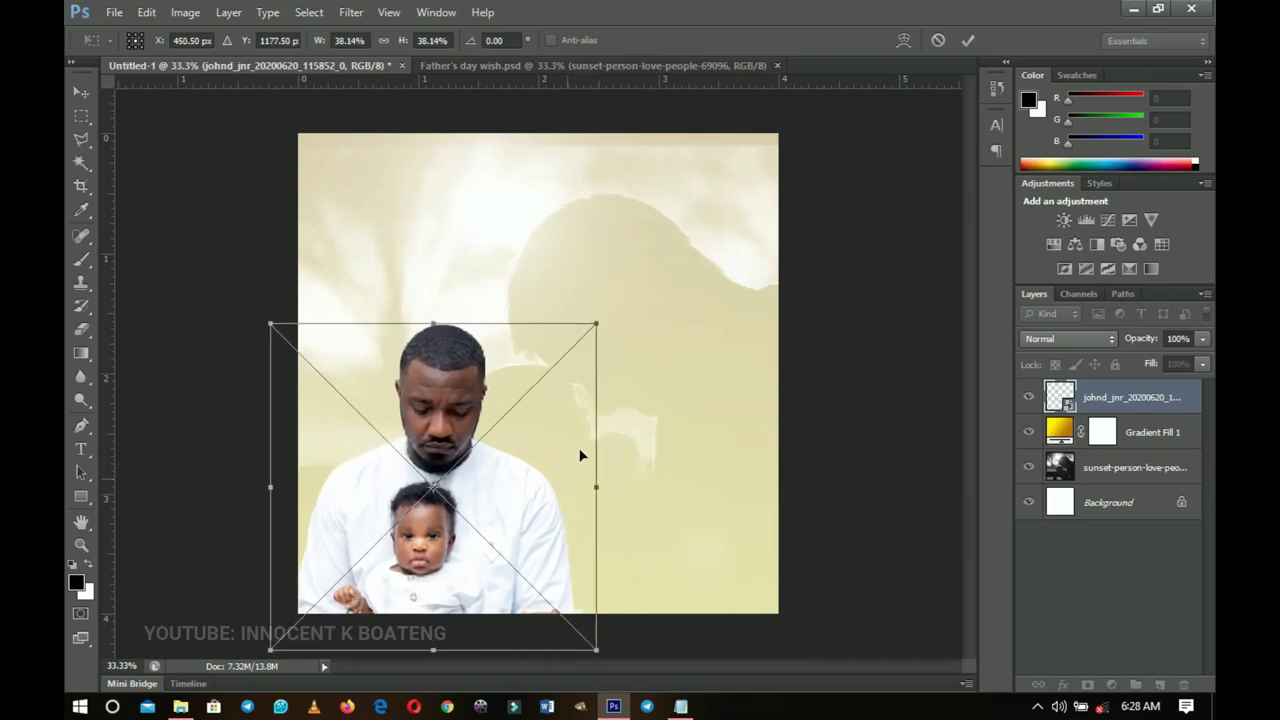
left_click_drag(597, 323, 621, 302)
left_click_drag(586, 396, 575, 392)
key("Return")
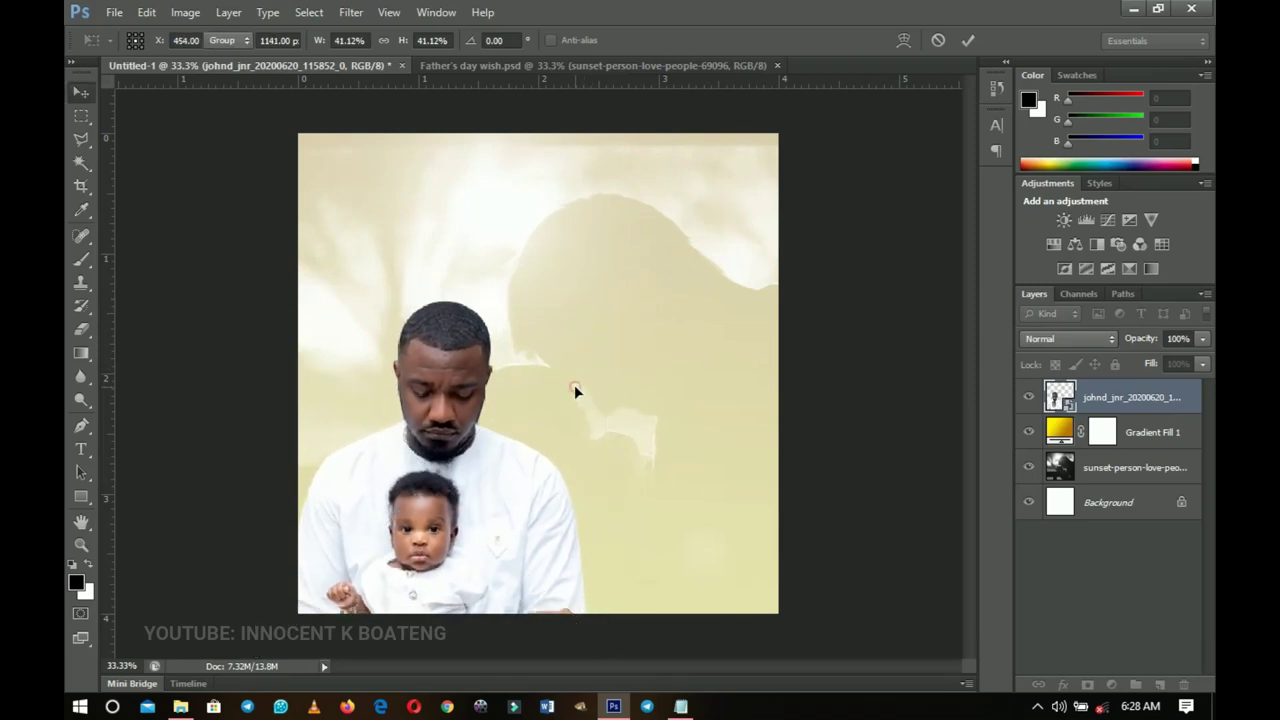
left_click(574, 386)
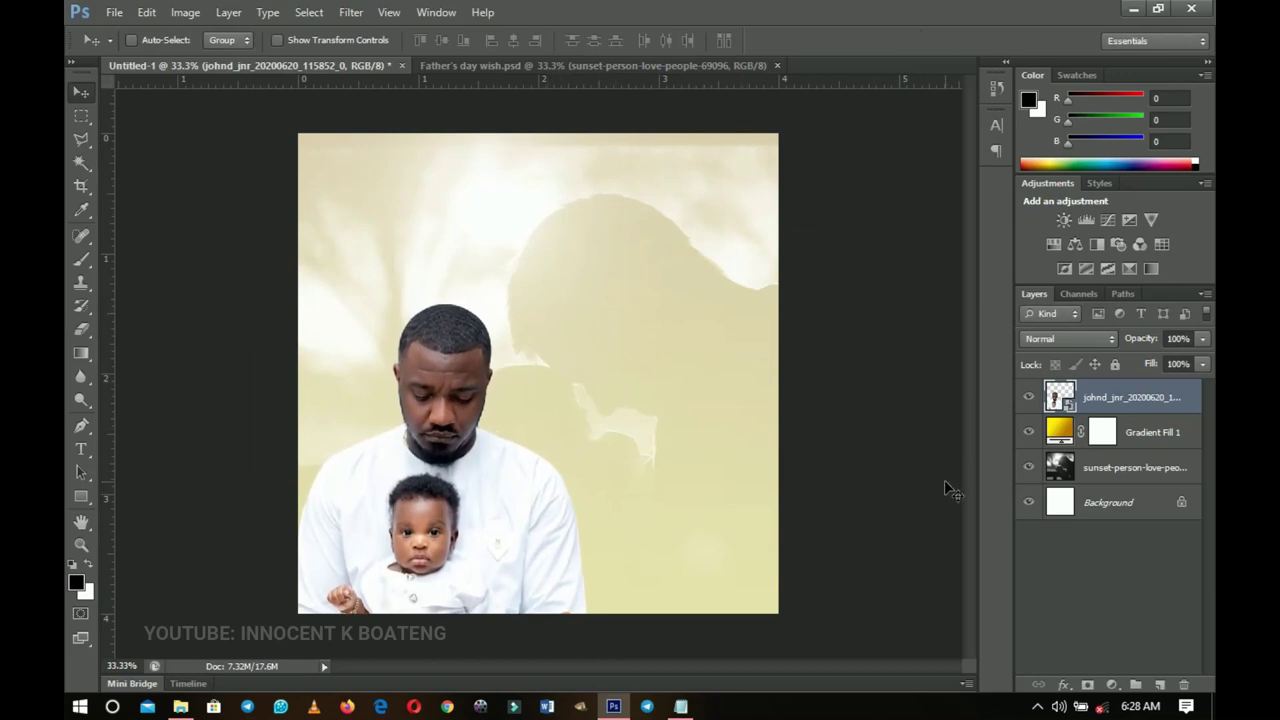
Add the text HAPPY above the man's head, on a new layer directly above the gradient fill.
left_click(1146, 438)
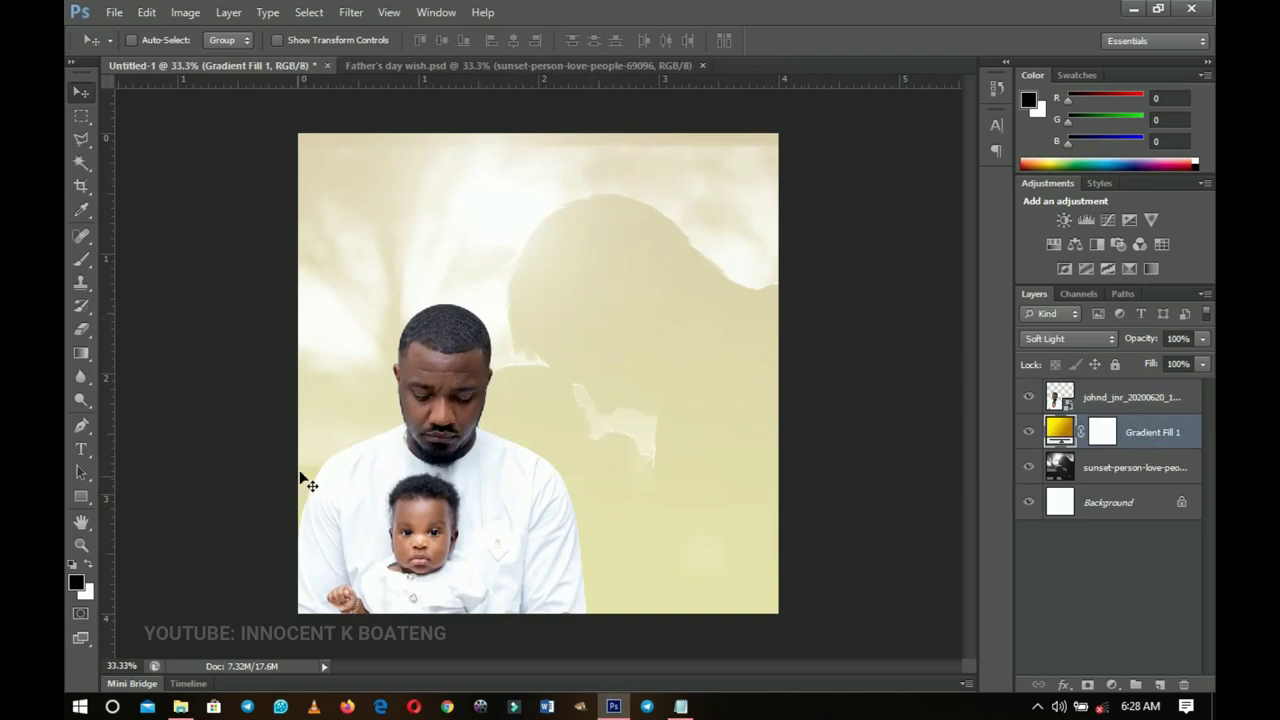
left_click(82, 449)
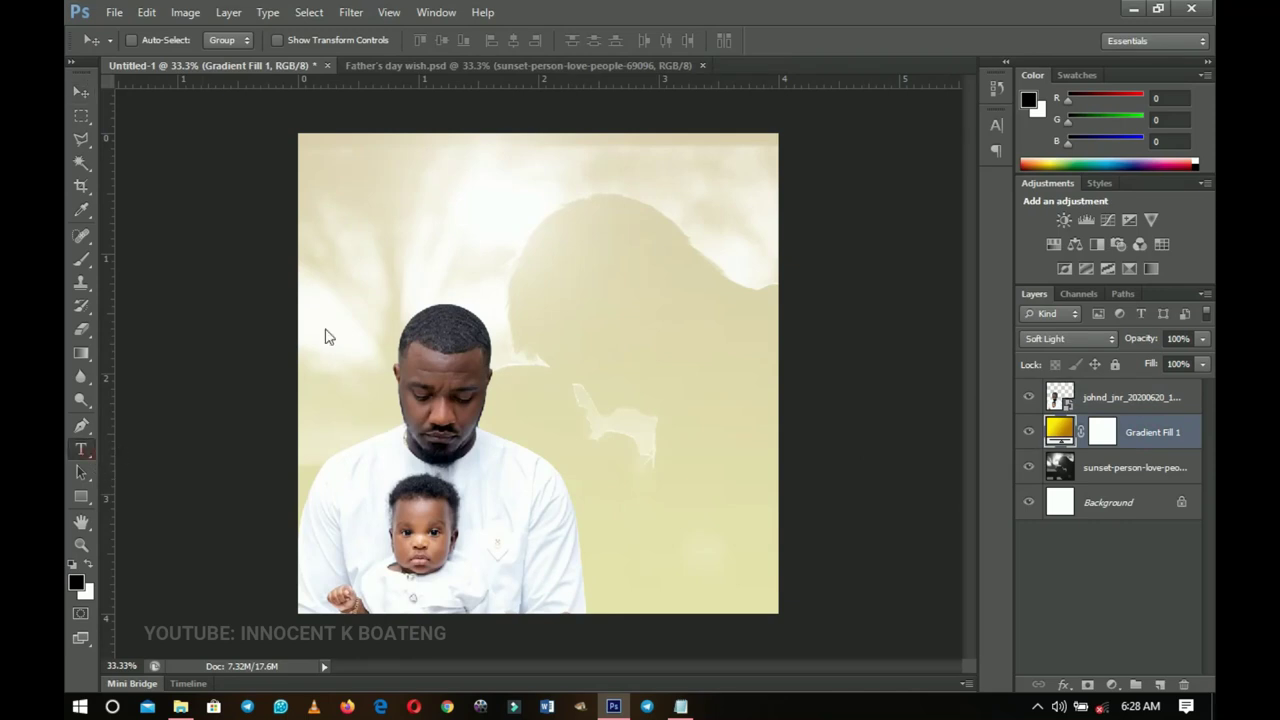
left_click(426, 273)
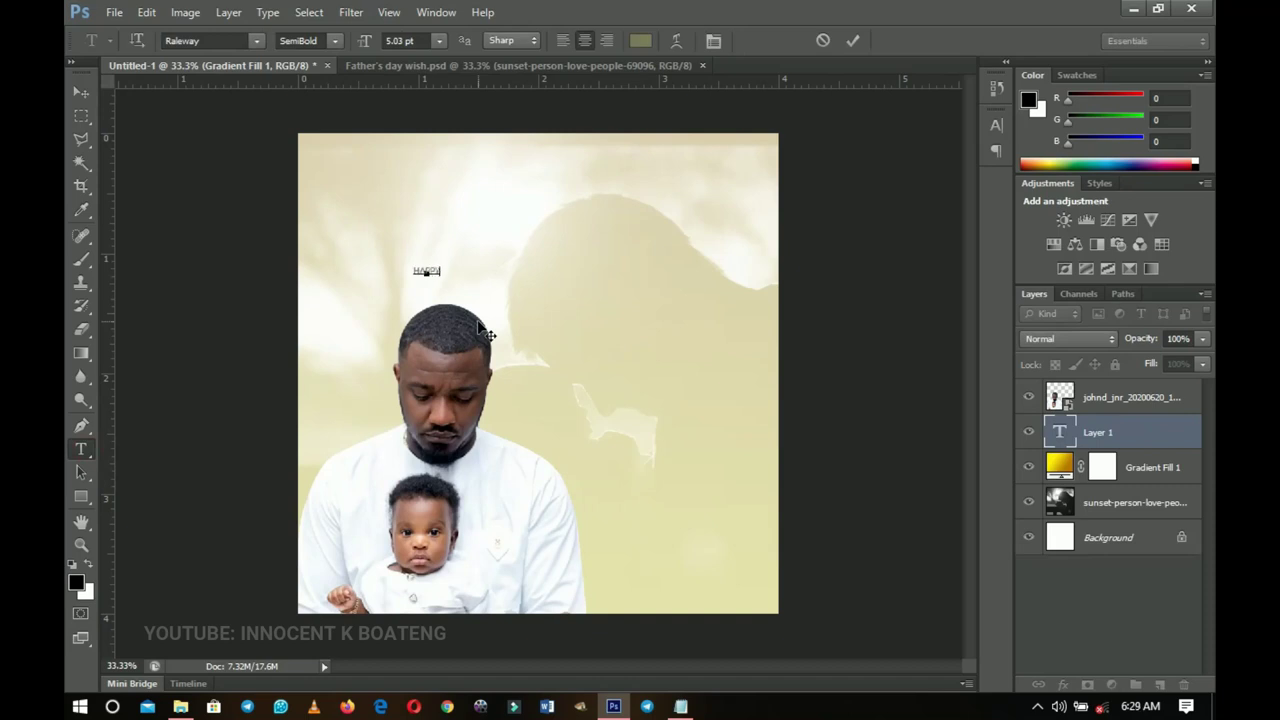
left_click(82, 91)
Enlarge the HAPPY text to about 86 pt and position it across the canvas's upper part, behind the man's head.
key("ctrl+t")
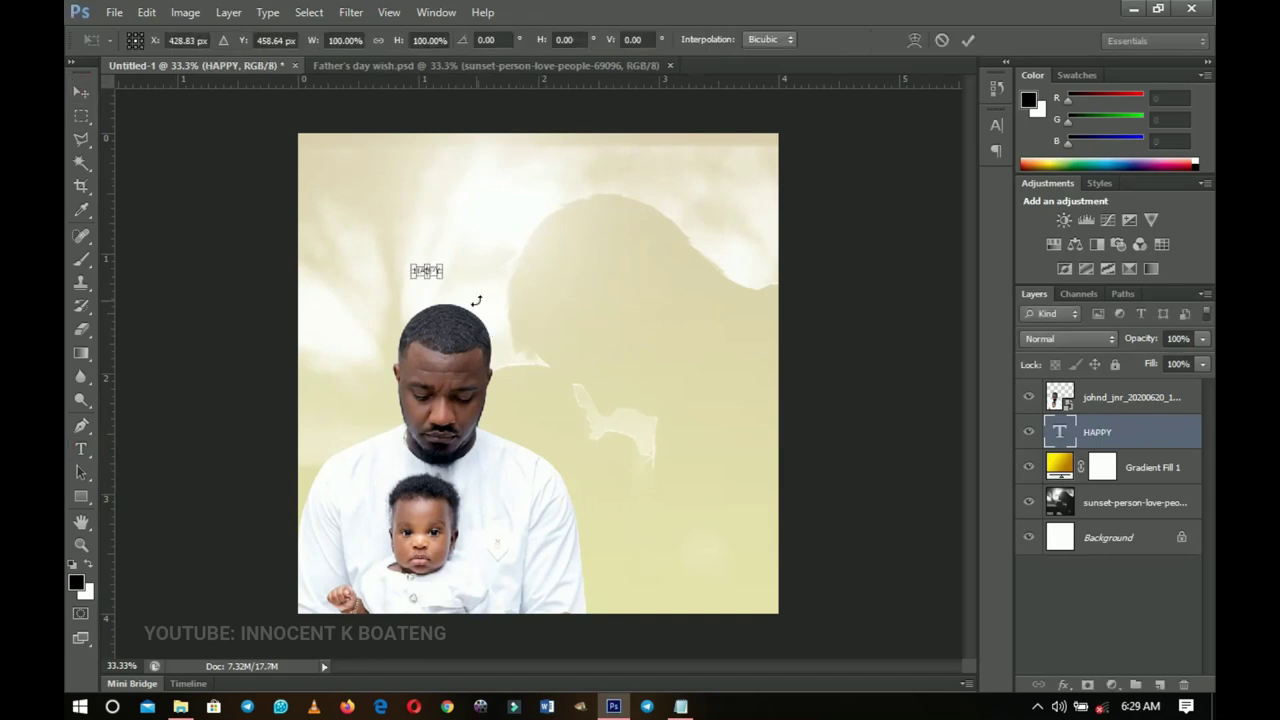
left_click_drag(443, 278, 655, 372)
key("Return")
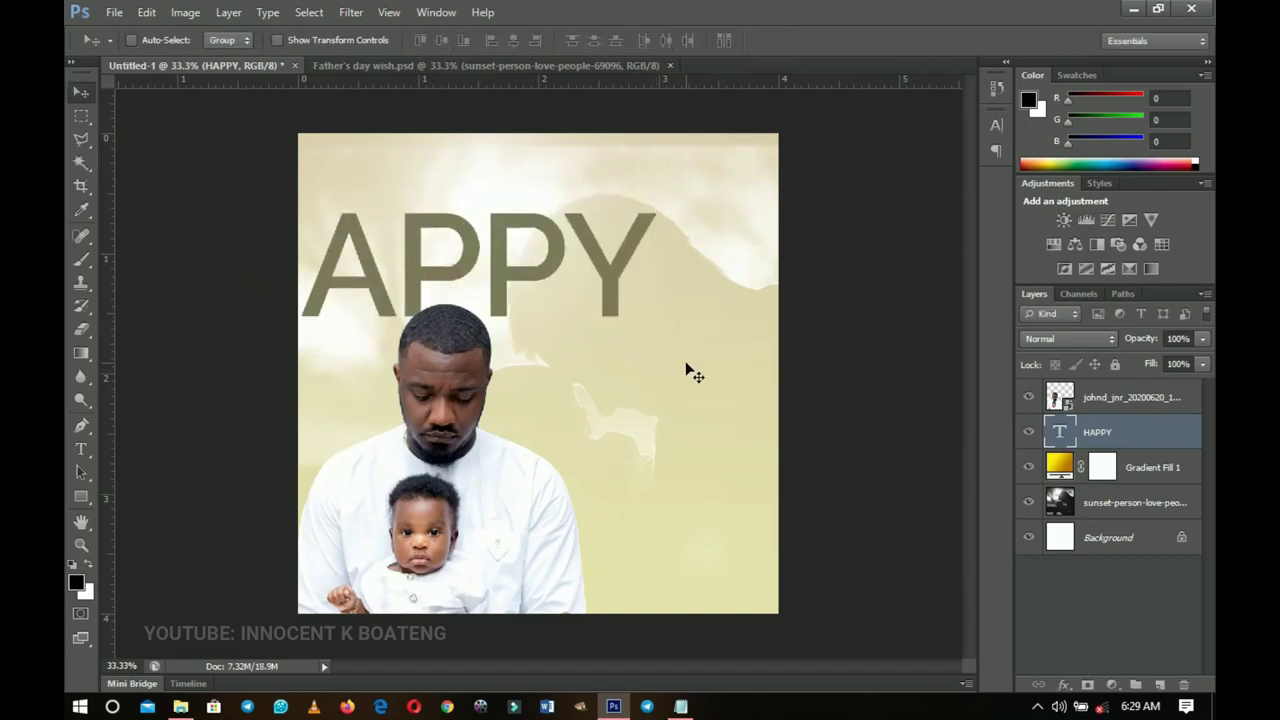
left_click_drag(381, 283, 489, 270)
Check the hex colour code of the whole HAPPY text.
key("t")
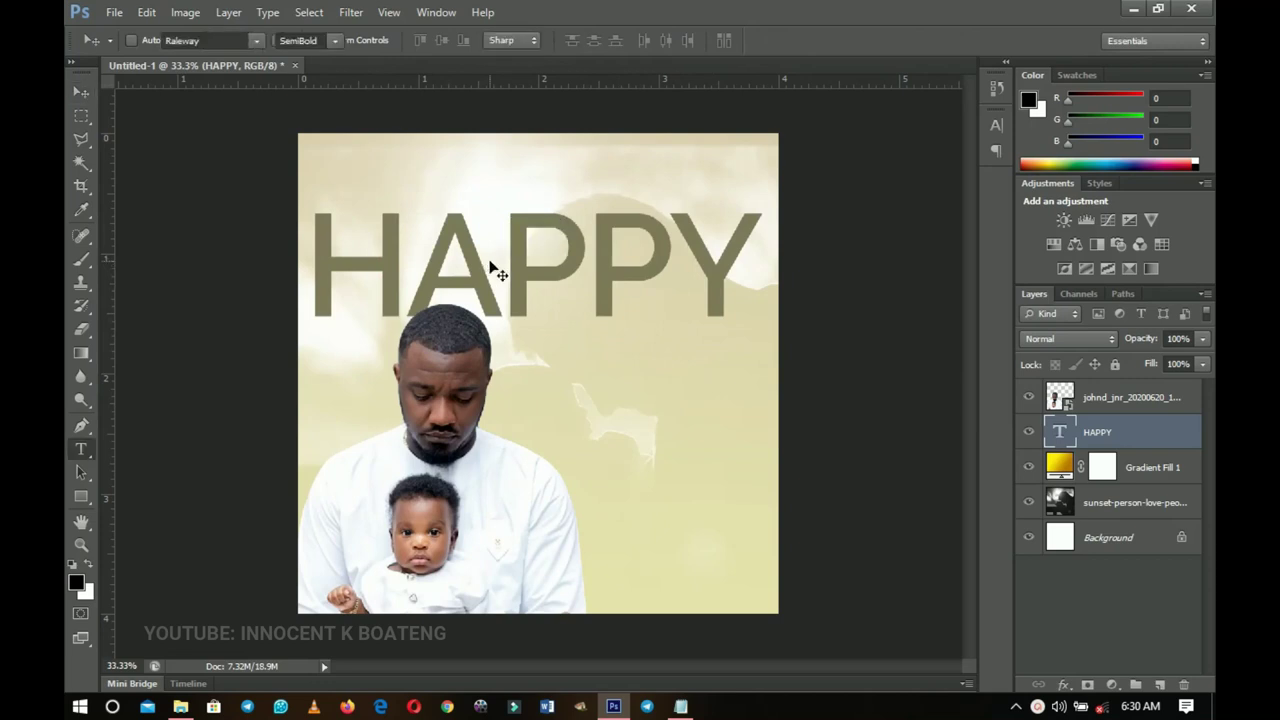
left_click(489, 276)
key("ctrl+a")
left_click(640, 40)
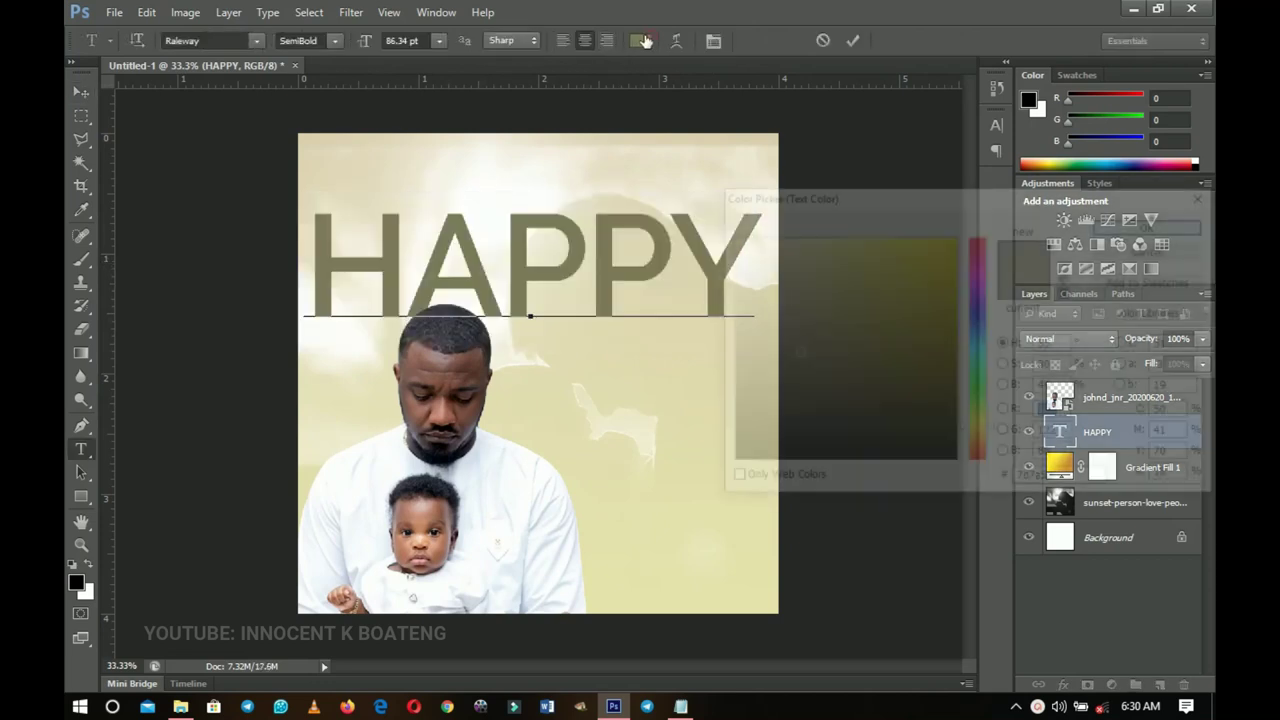
key("Tab")
key("Tab")
key("Tab")
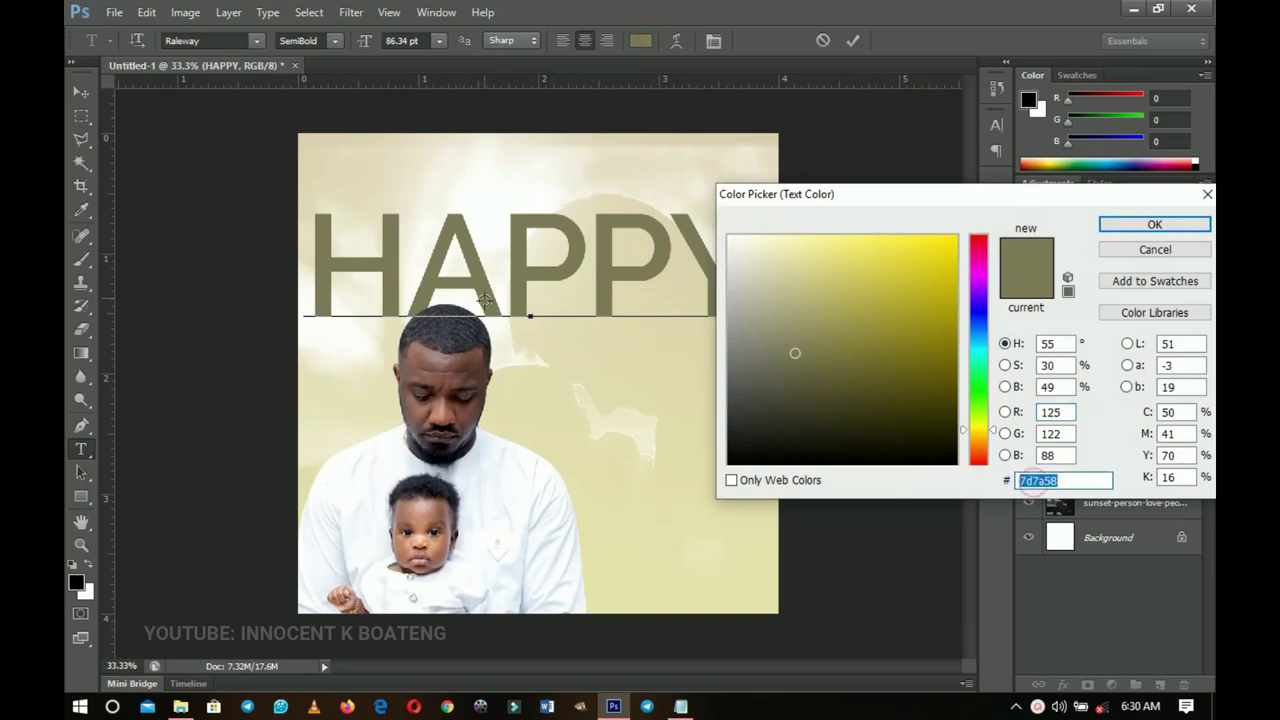
key("Return")
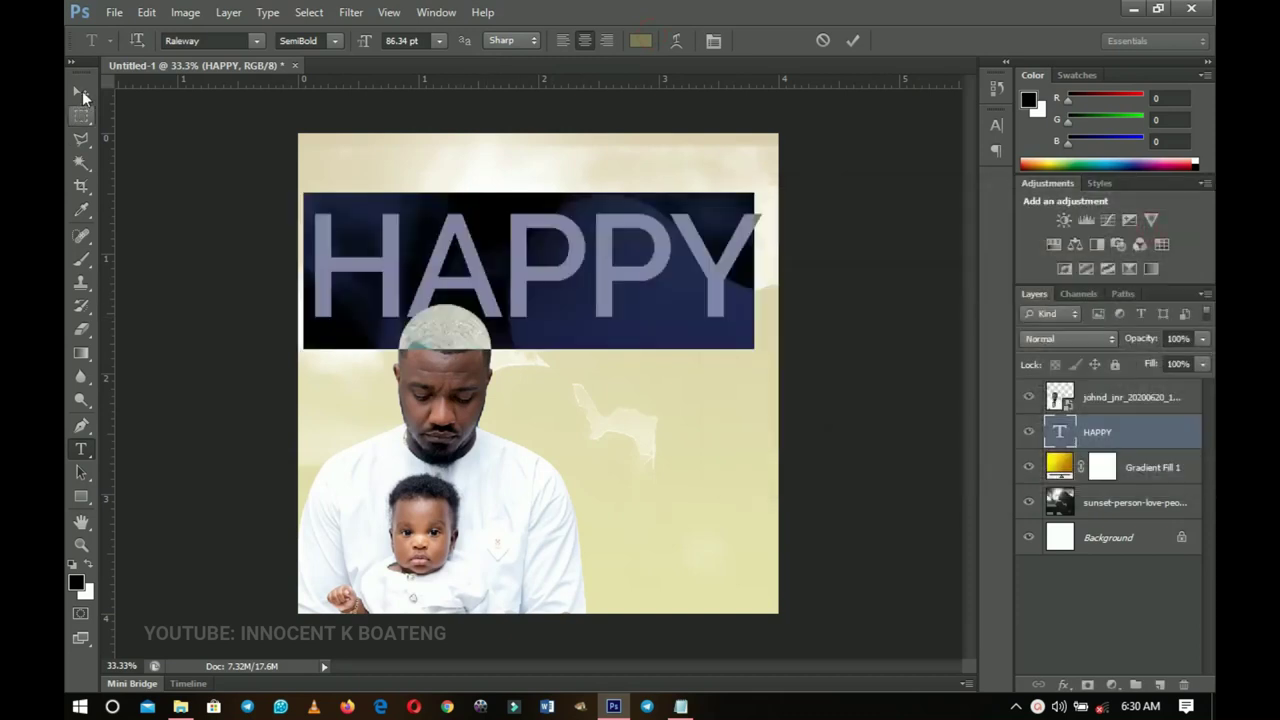
Set the tracking of the whole HAPPY text to -80.
left_click(82, 91)
double_click(510, 270)
key("ctrl+a")
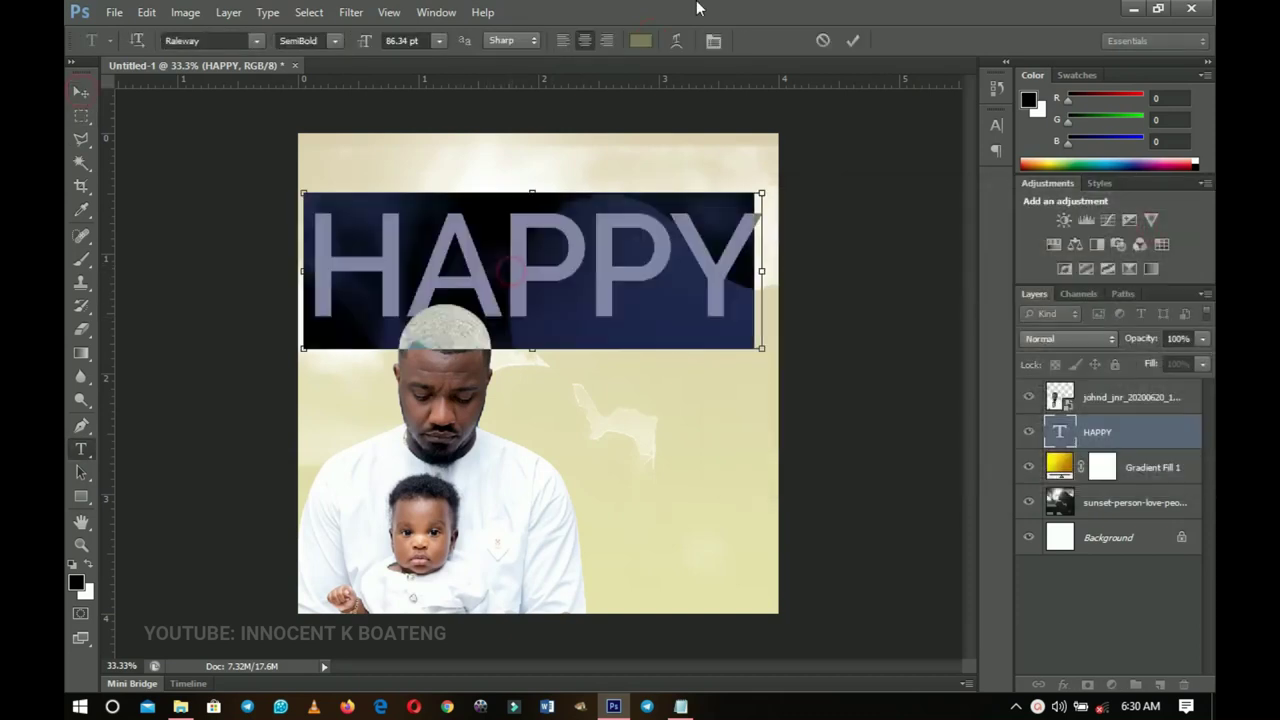
left_click(713, 40)
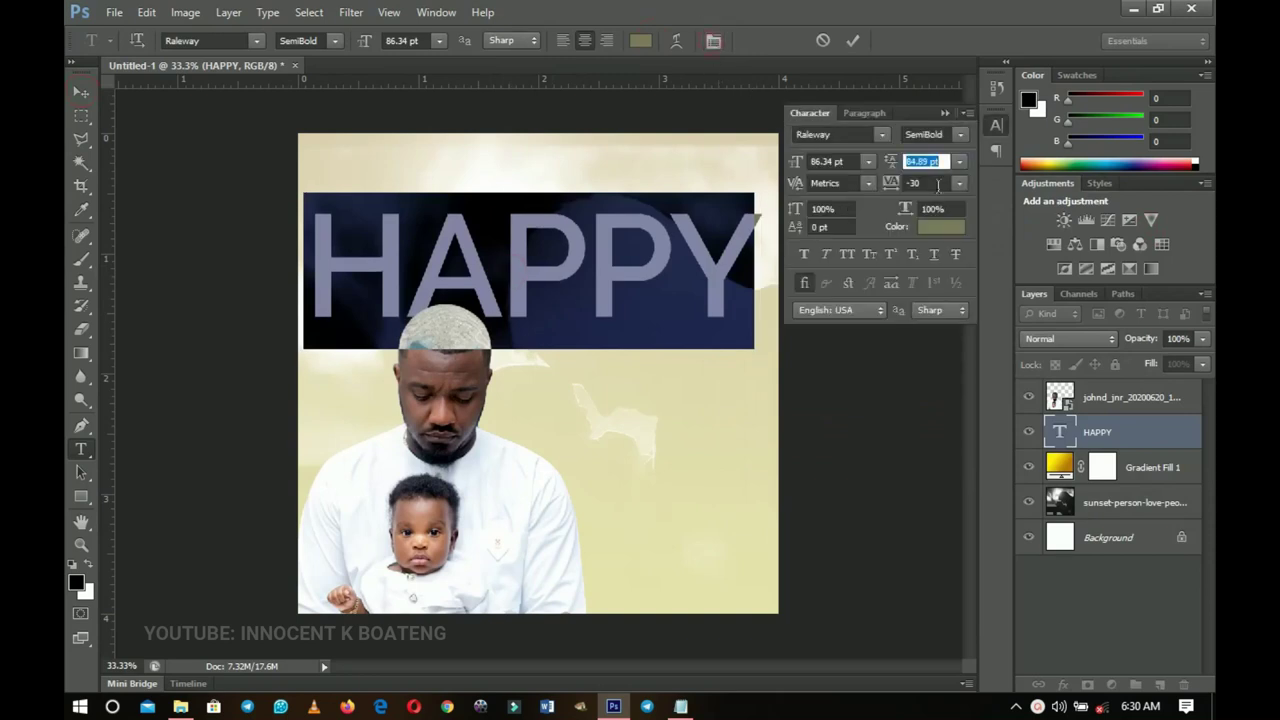
left_click(938, 184)
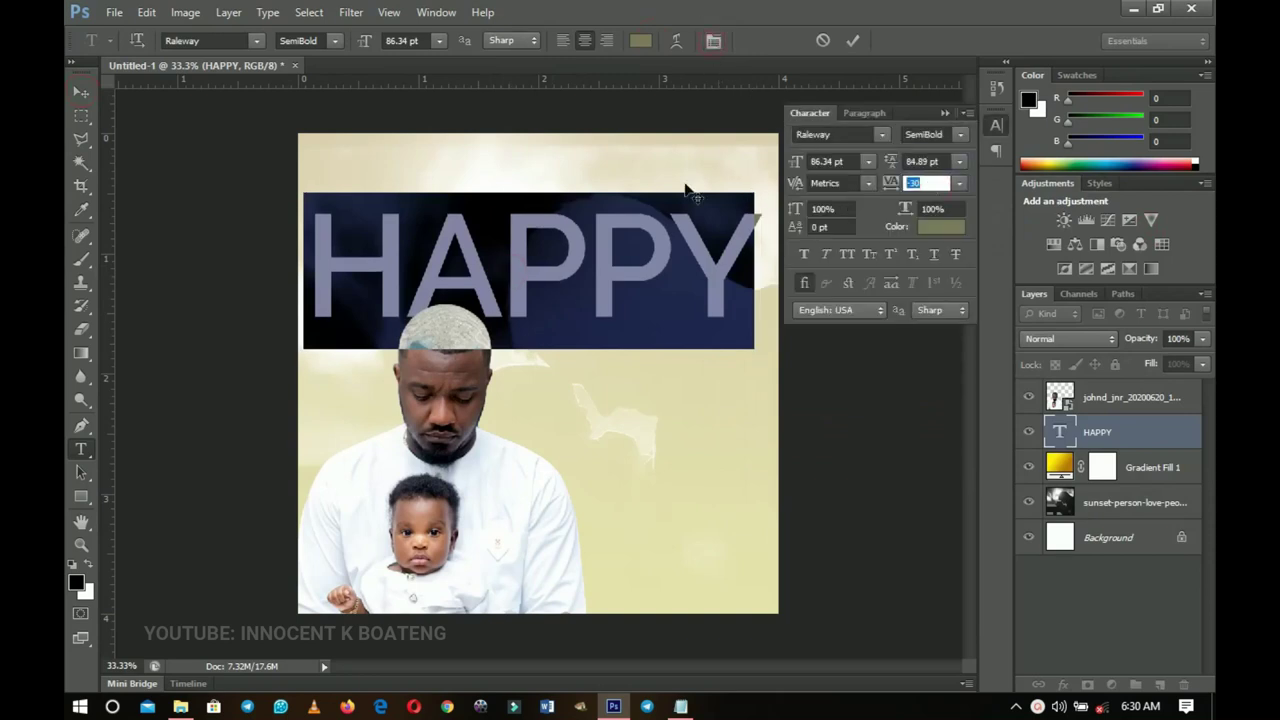
type("80")
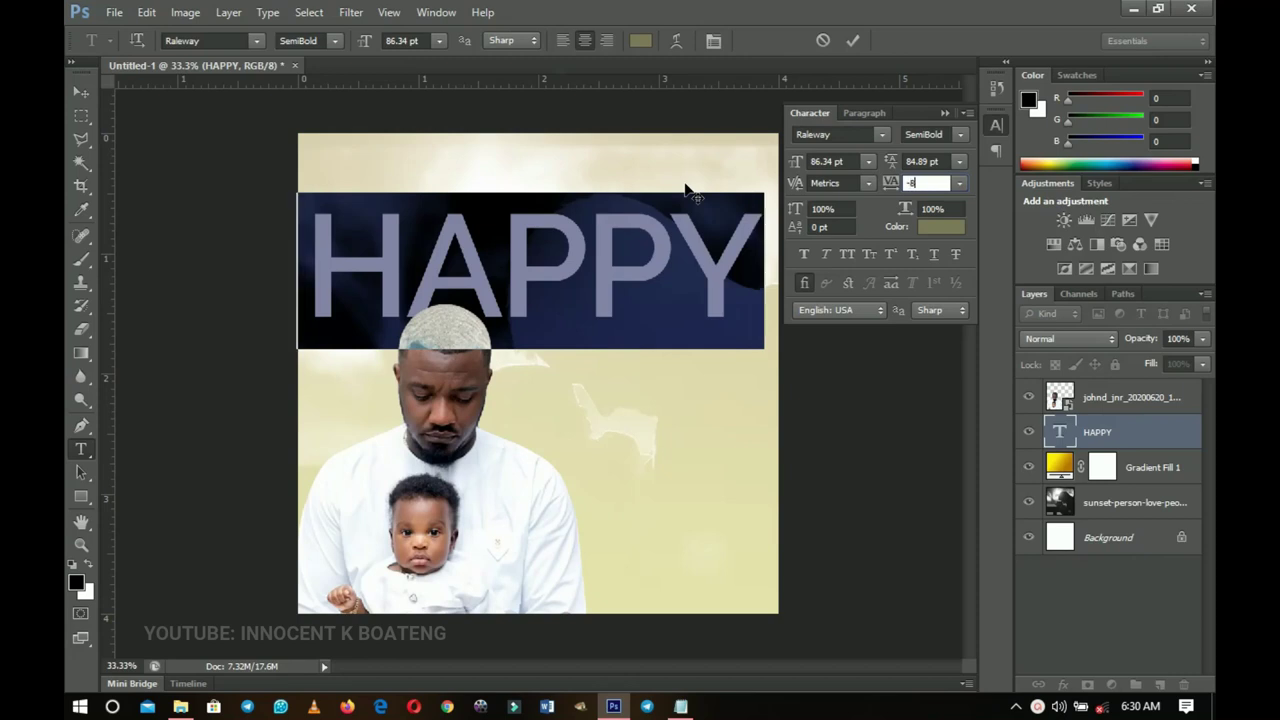
left_click(80, 94)
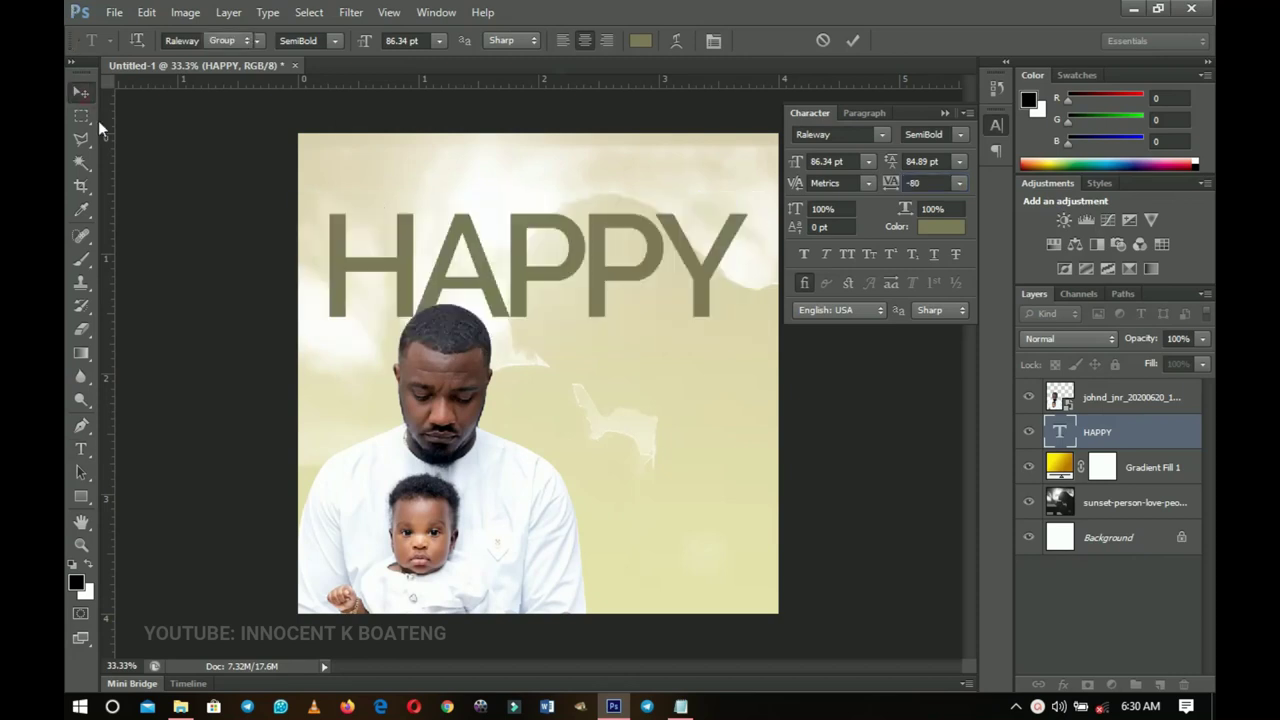
left_click(943, 107)
Center the HAPPY text horizontally on the canvas and set its layer opacity to 60%.
key("ctrl+a")
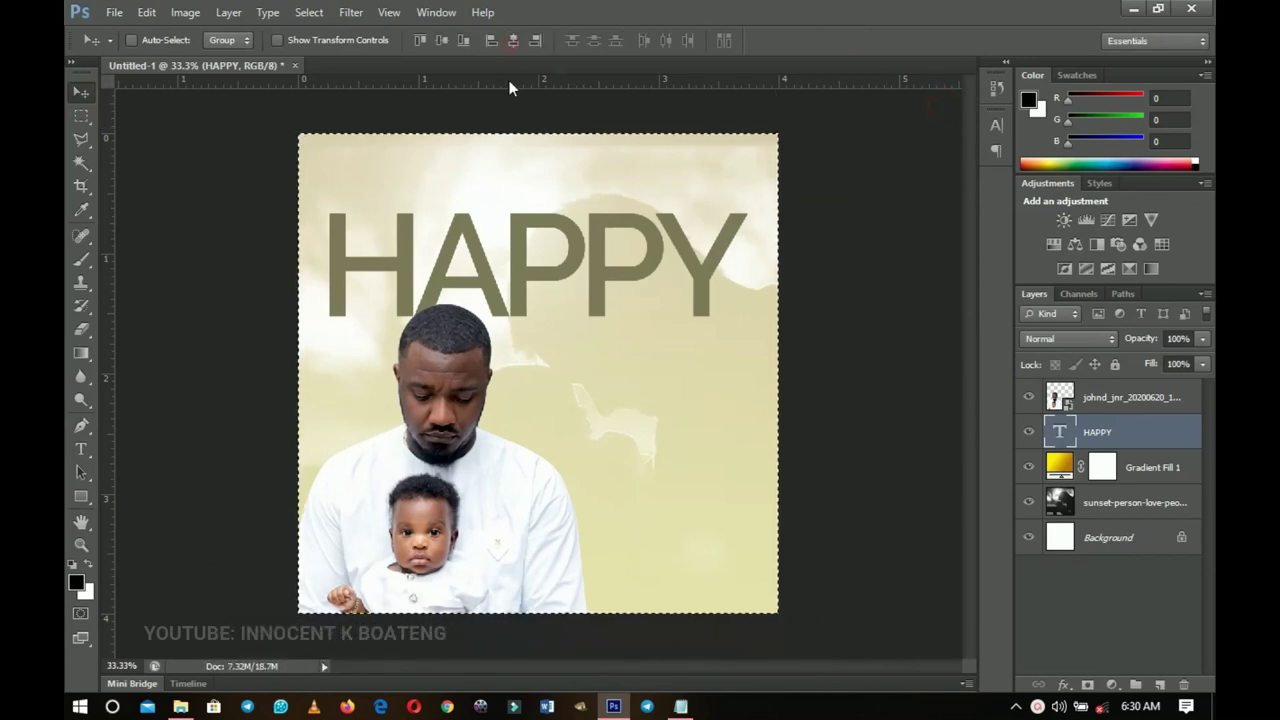
key("ctrl+plus")
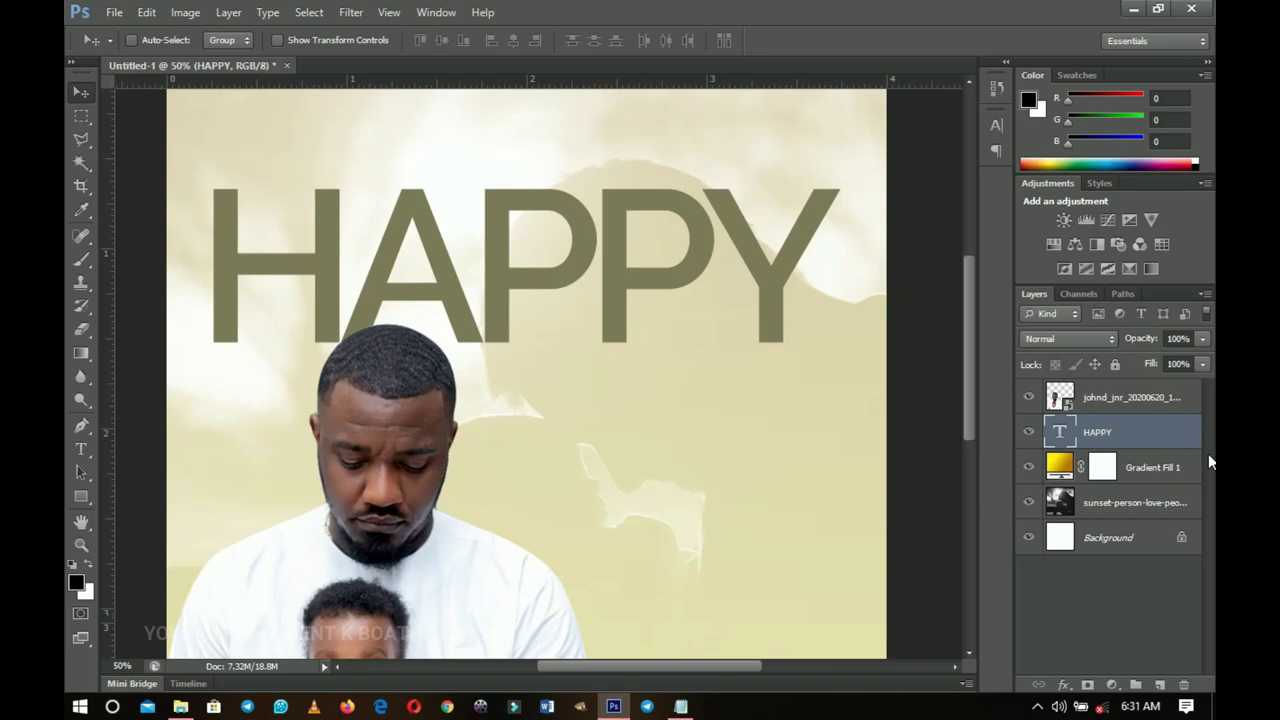
key("5")
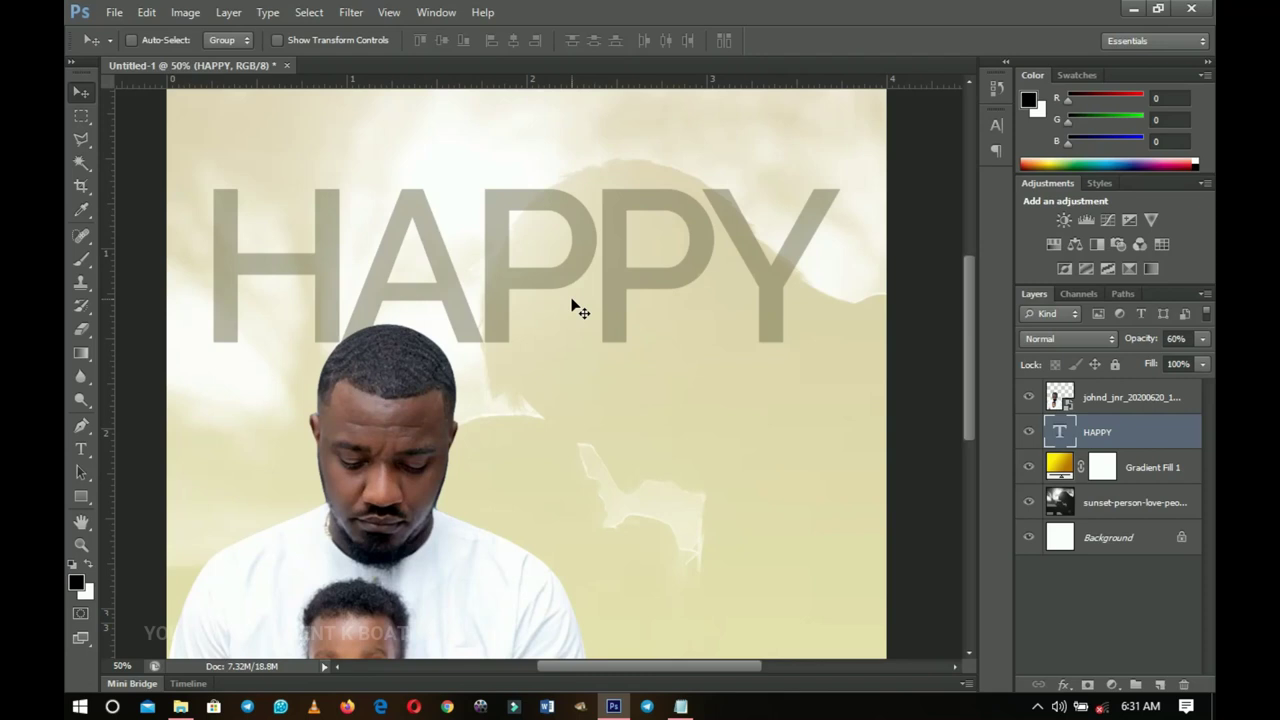
Duplicate the HAPPY text layer and move the copy straight down below the original.
scroll(580, 310, "down", 5)
scroll(604, 423, "up", 2)
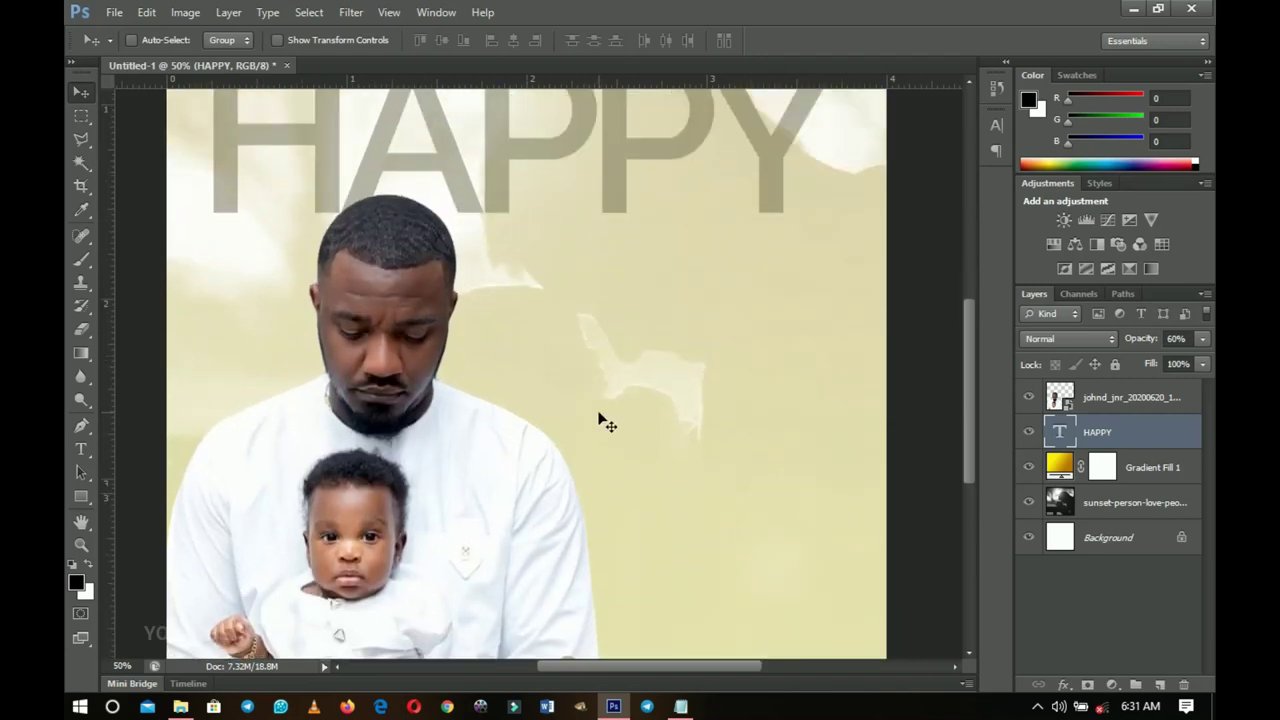
scroll(594, 432, "up", 1)
key("z")
right_click(581, 429)
left_click(605, 441)
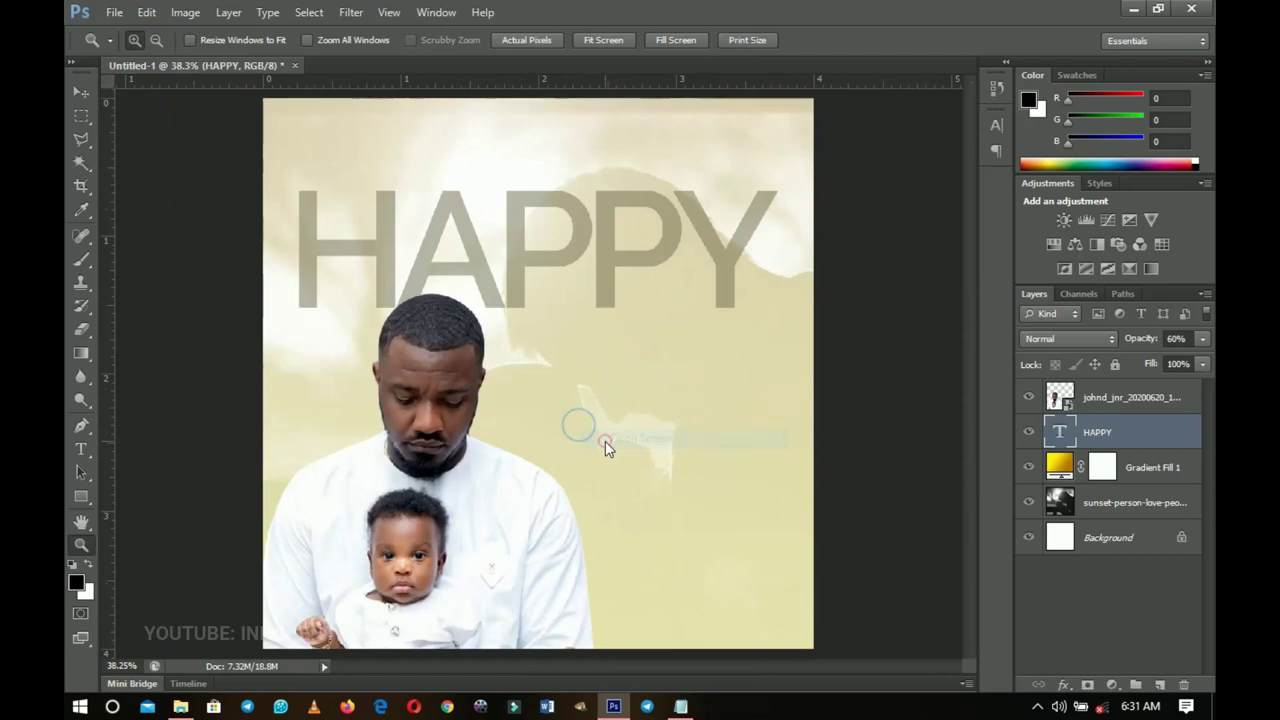
left_click(929, 508, "alt")
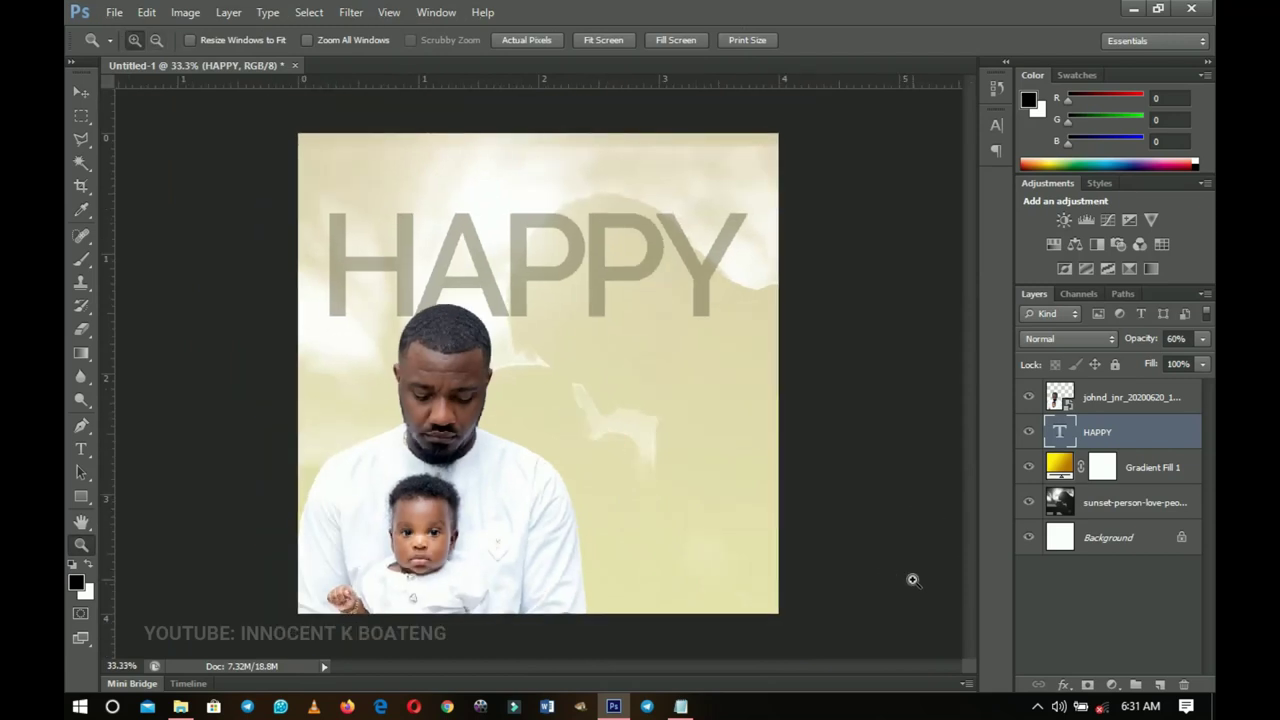
key("ctrl+j")
key("v")
left_click_drag(657, 300, 675, 415)
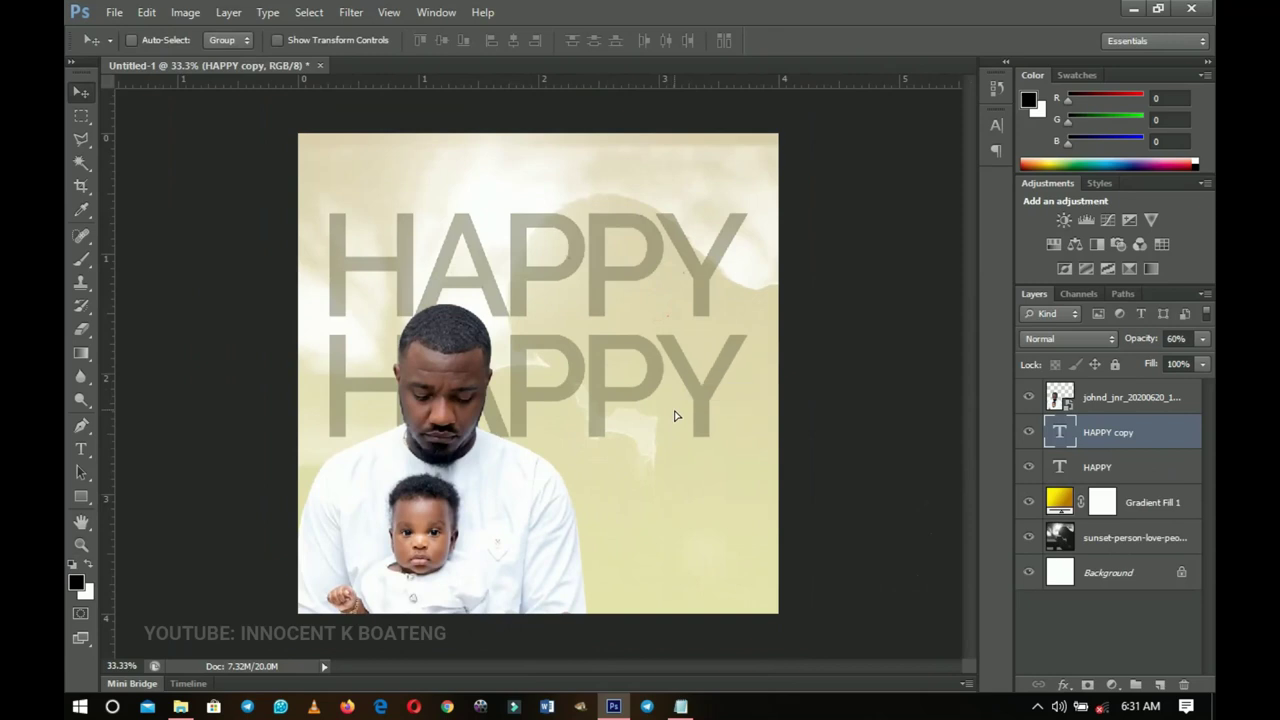
Scale the HAPPY copy to about 54% and place it just below the large HAPPY, beside the man's head.
key("ctrl+t")
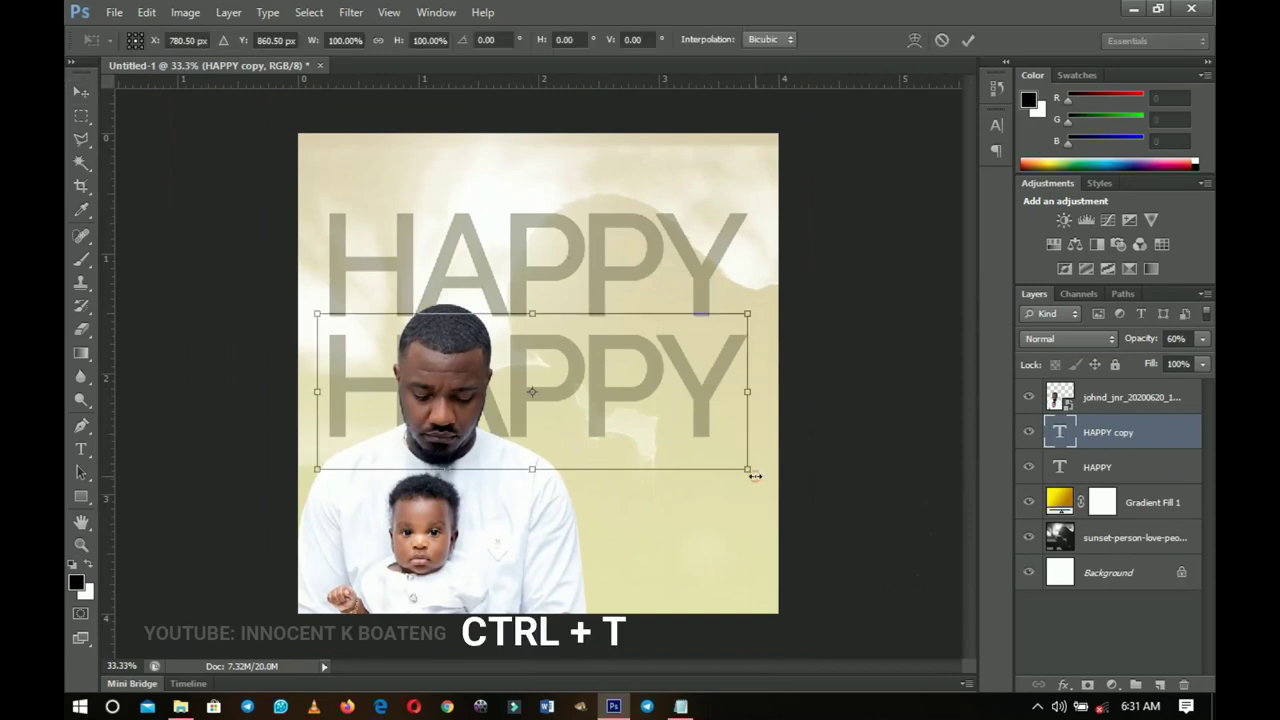
left_click_drag(755, 476, 655, 427)
left_click_drag(593, 399, 652, 365)
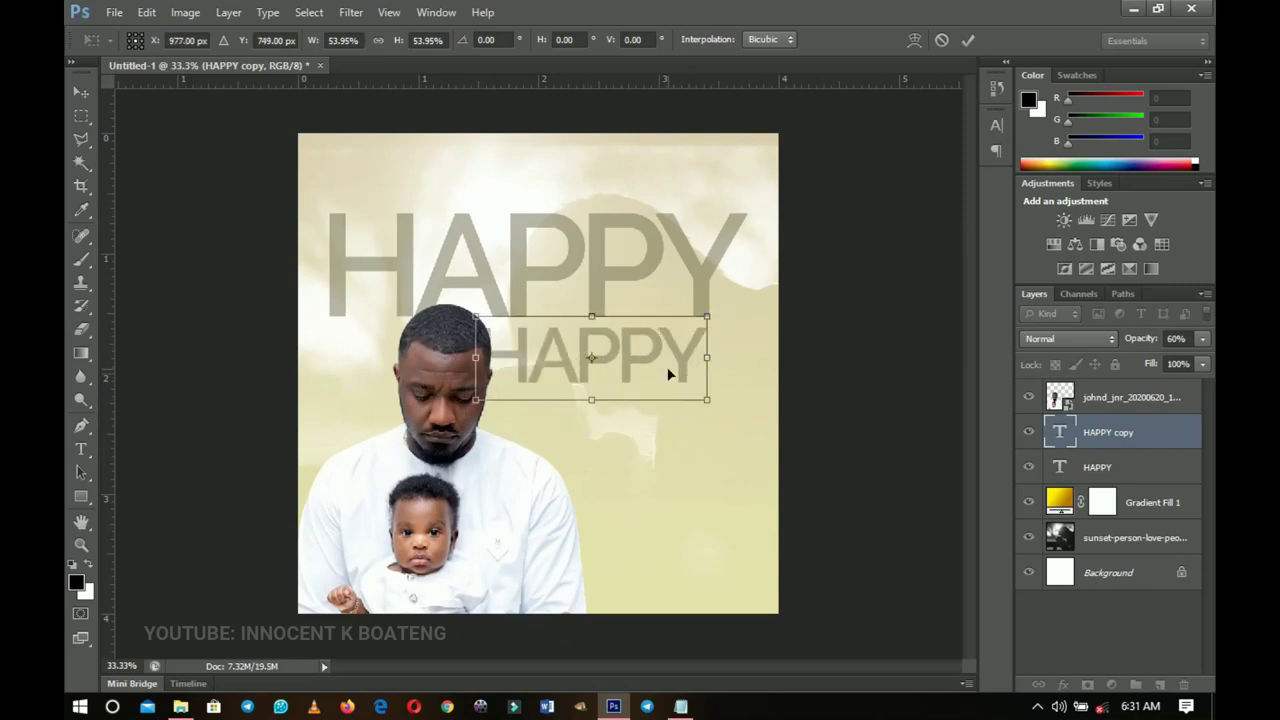
key("Return")
Add a vertical guide at the right end of the large HAPPY and shift the smaller copy slightly towards it.
left_click_drag(109, 318, 747, 270)
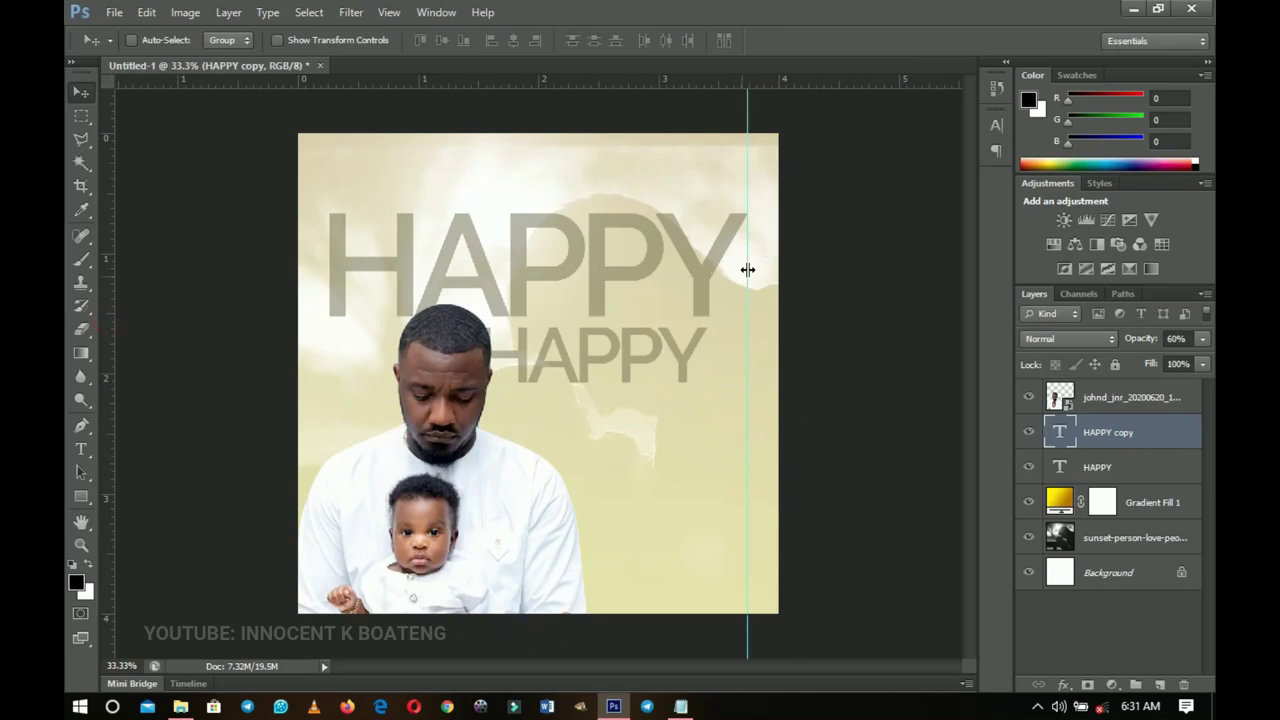
left_click(694, 343, "ctrl")
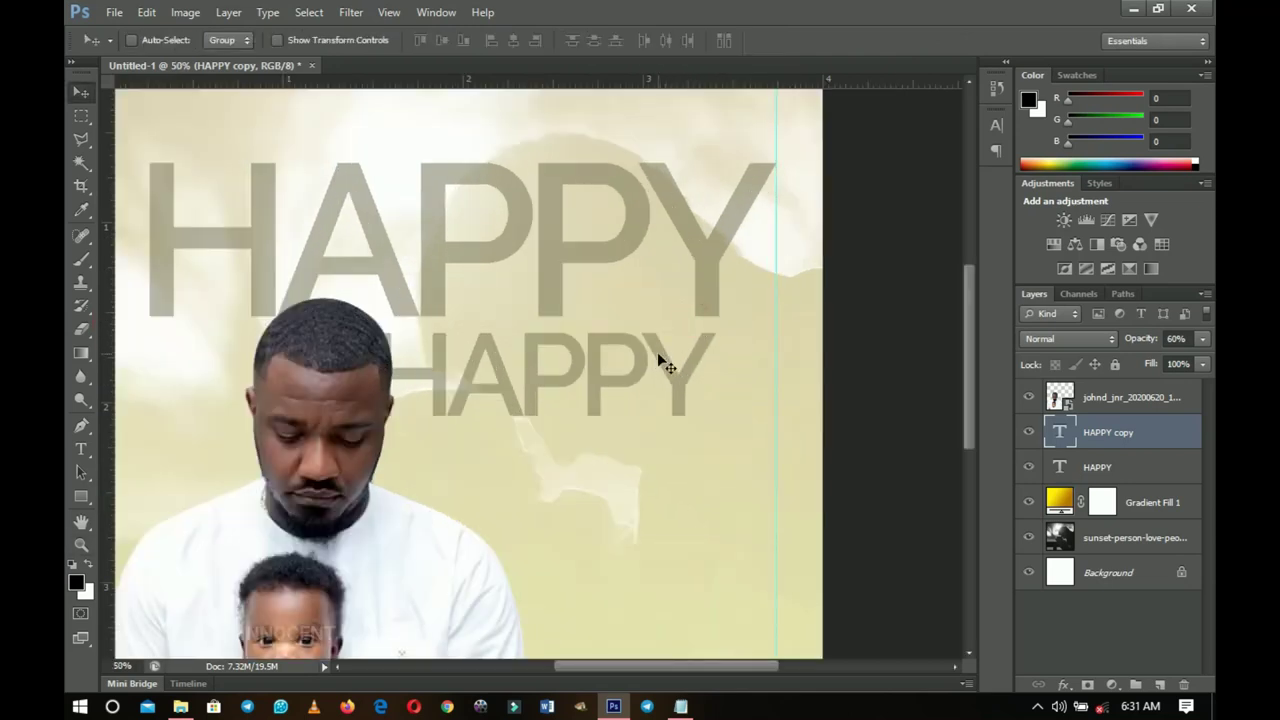
left_click_drag(674, 363, 709, 369)
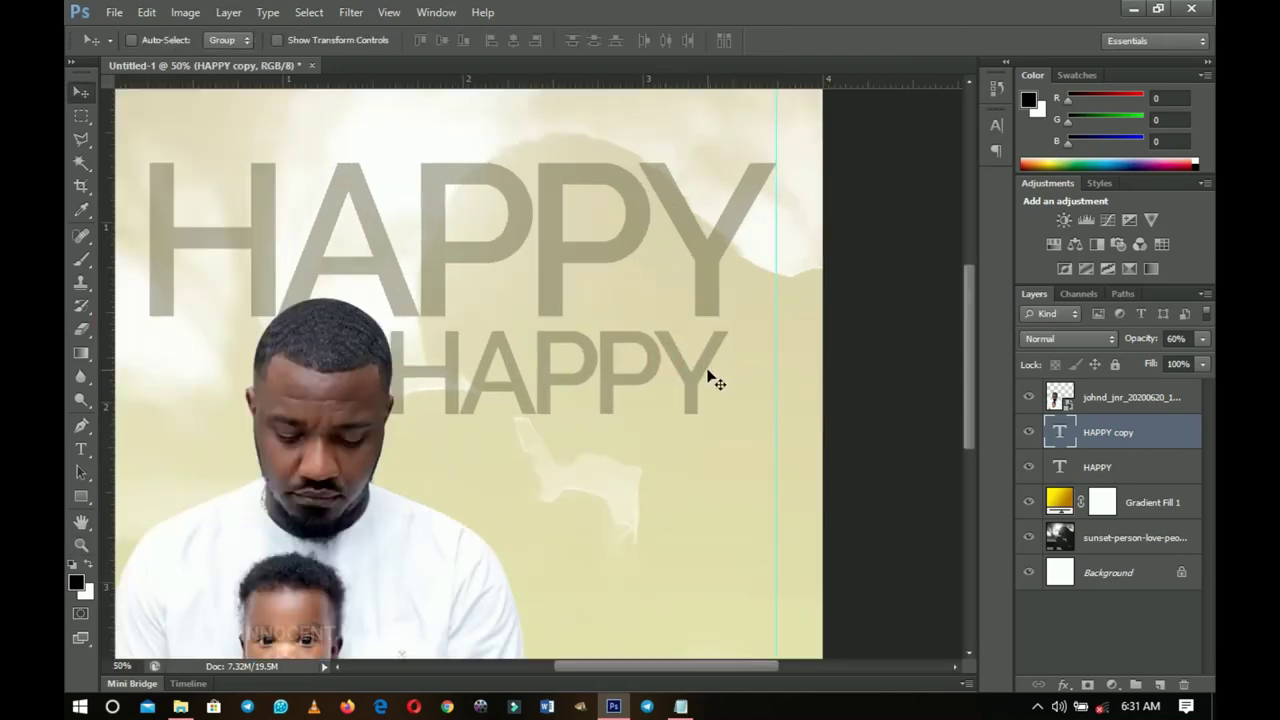
Align the vertical guide with the right edge of the Y's stem in the large HAPPY.
left_click_drag(772, 298, 729, 290)
key("z")
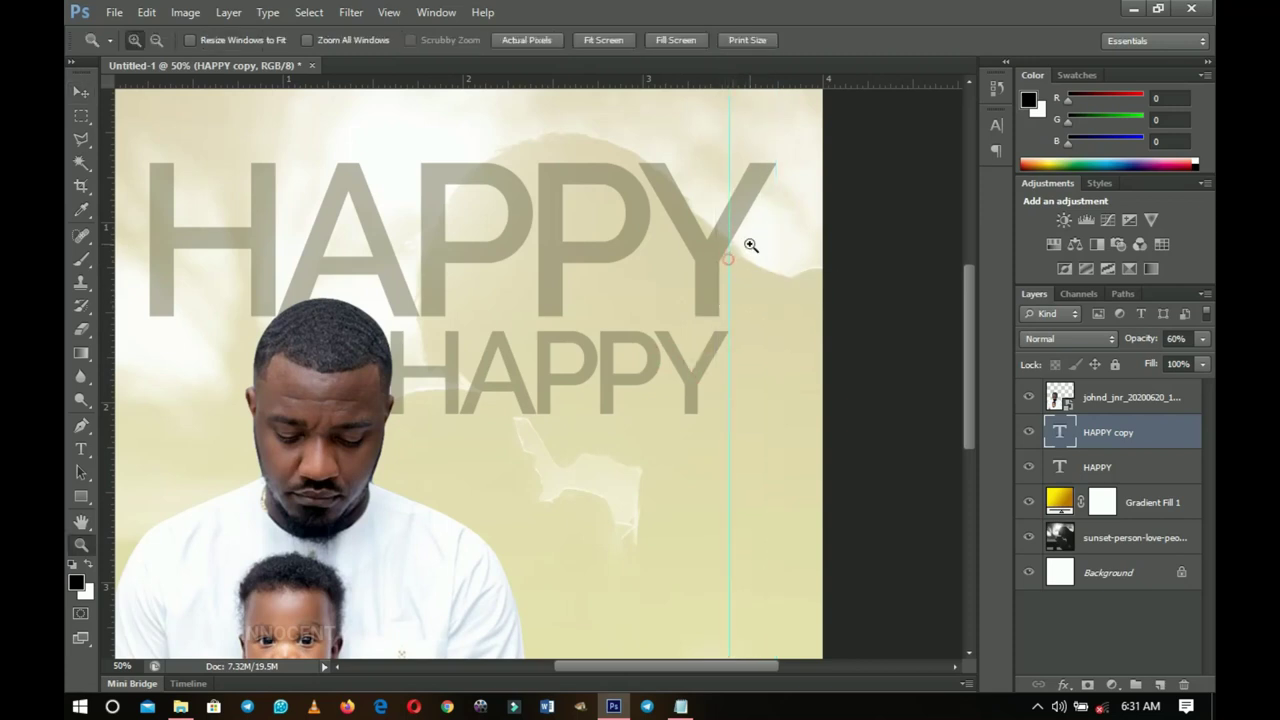
left_click(749, 244)
key("v")
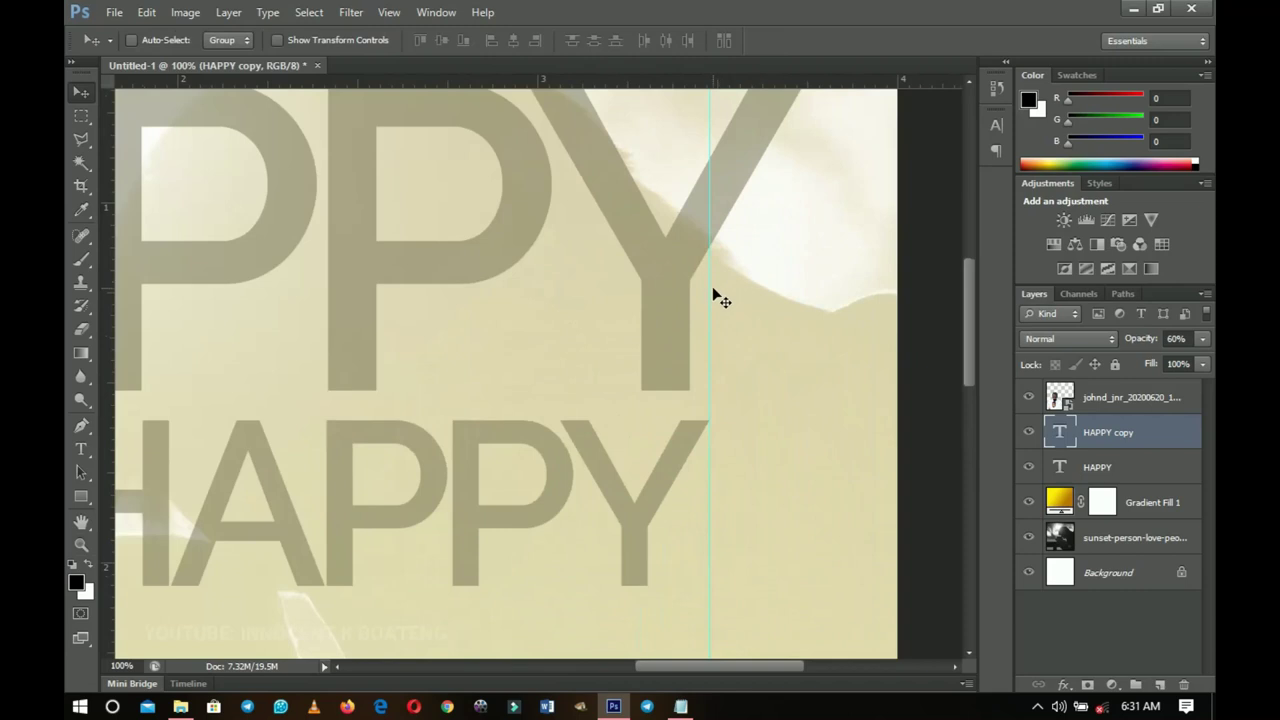
left_click_drag(708, 291, 692, 300)
key("z")
left_click(675, 298)
left_click(676, 298)
key("v")
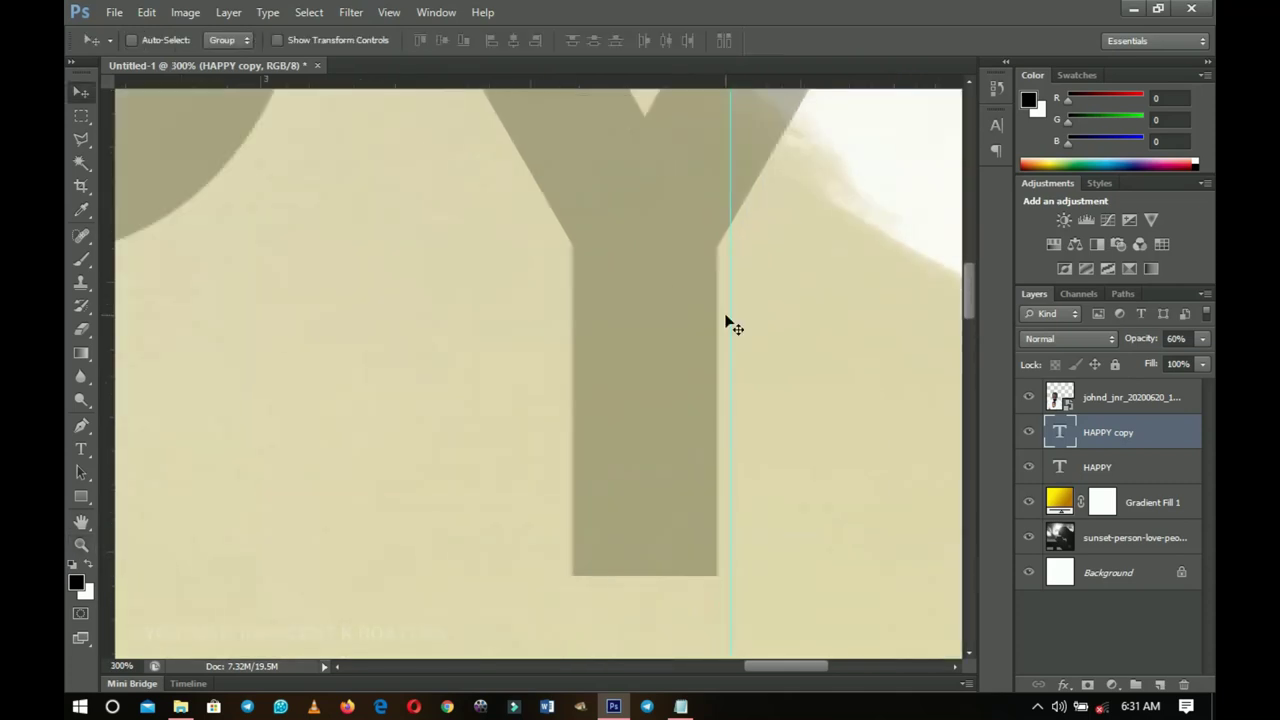
left_click_drag(728, 325, 714, 331)
Replace the wording of the smaller HAPPY copy with FATHER'S.
key("z")
left_click(704, 331, "alt")
left_click(700, 331, "alt")
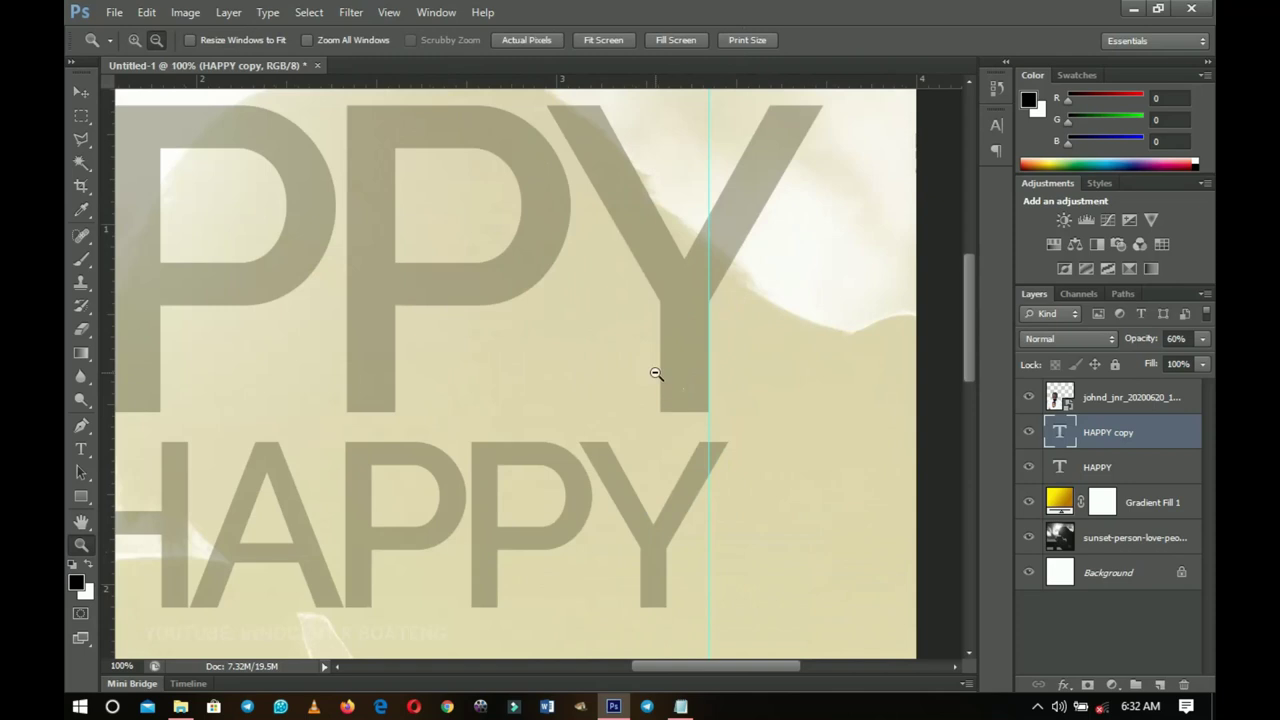
left_click(655, 373, "alt")
left_click(655, 373, "alt")
left_click(643, 456)
key("v")
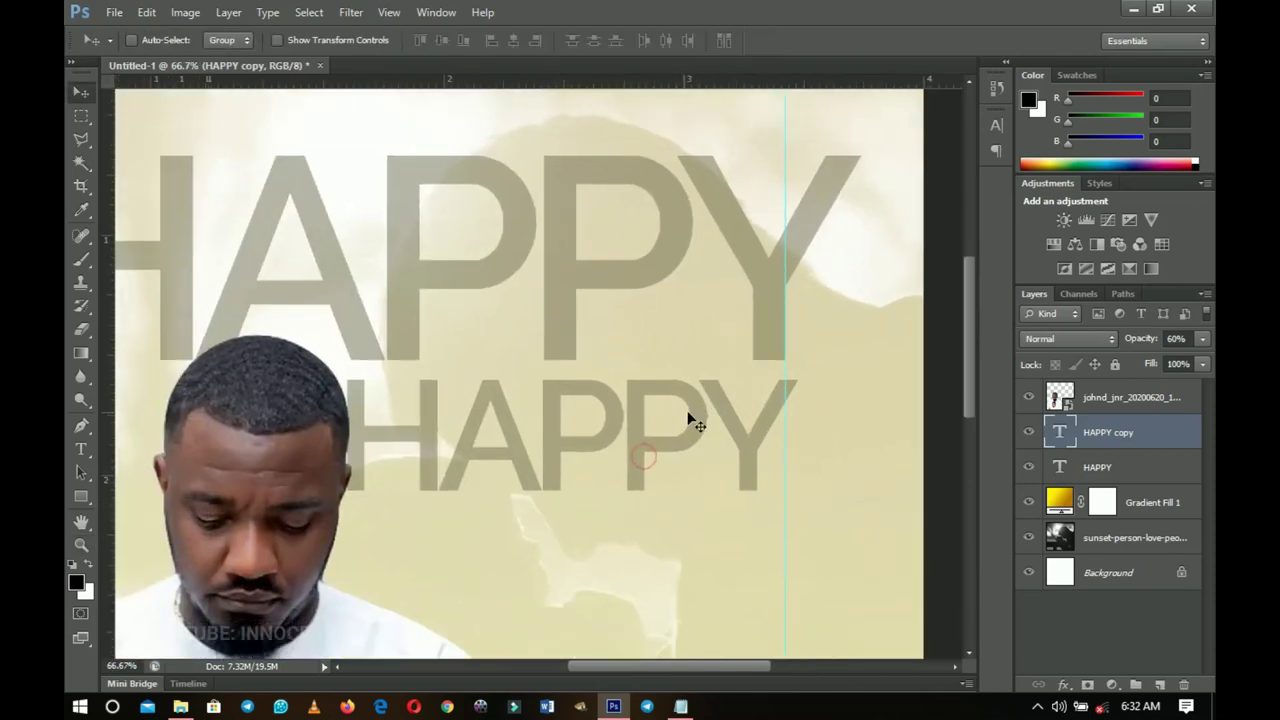
key("t")
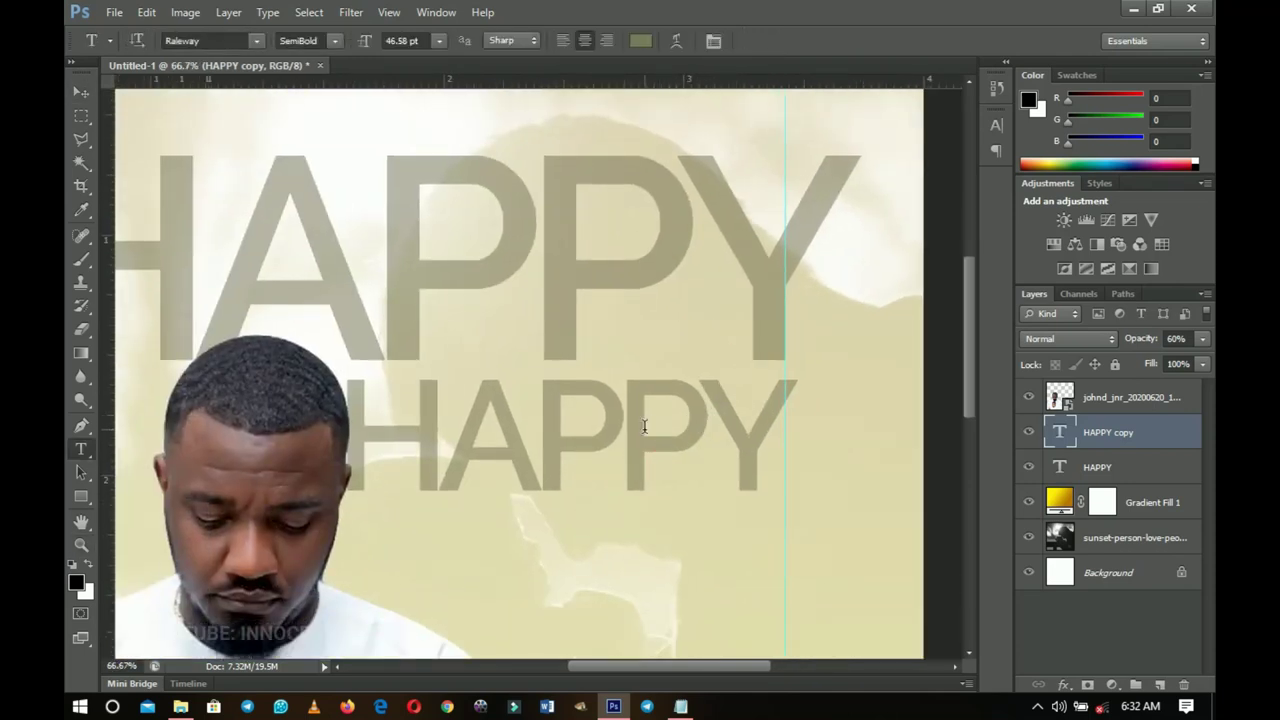
left_click(652, 426)
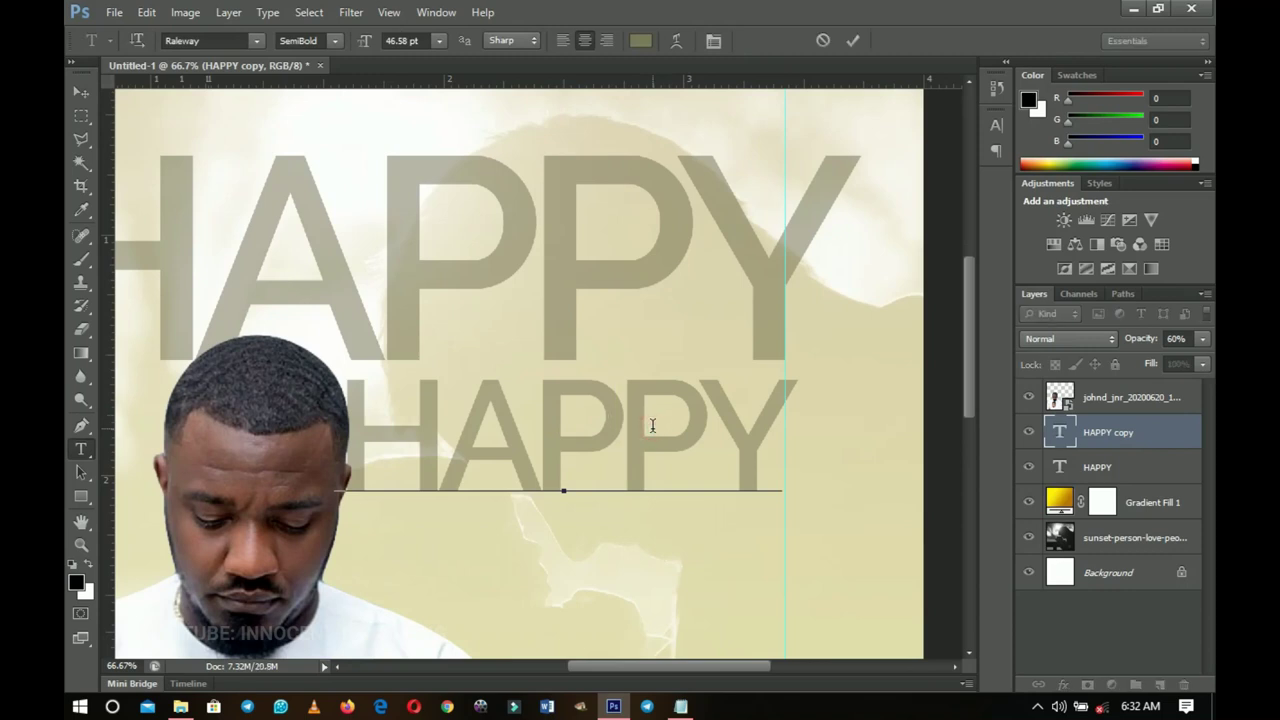
type("AF")
key("BackSpace")
key("ctrl+a")
type("FATHER")
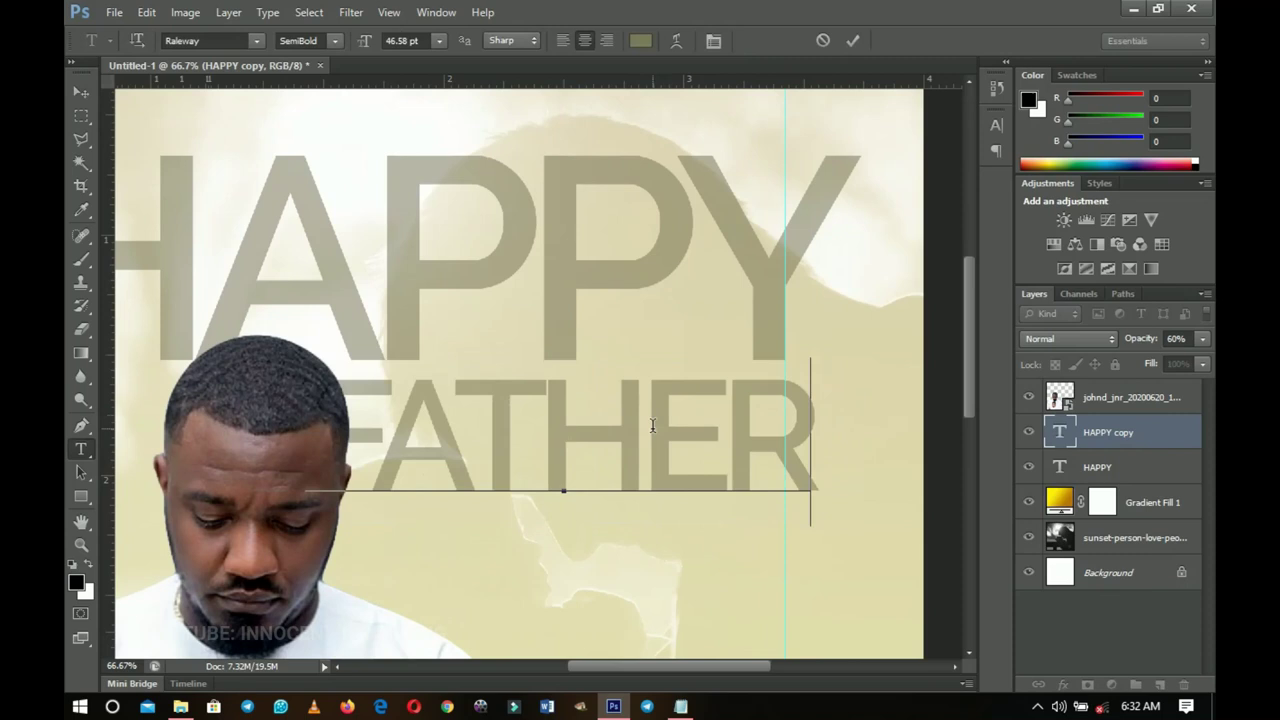
type("'S")
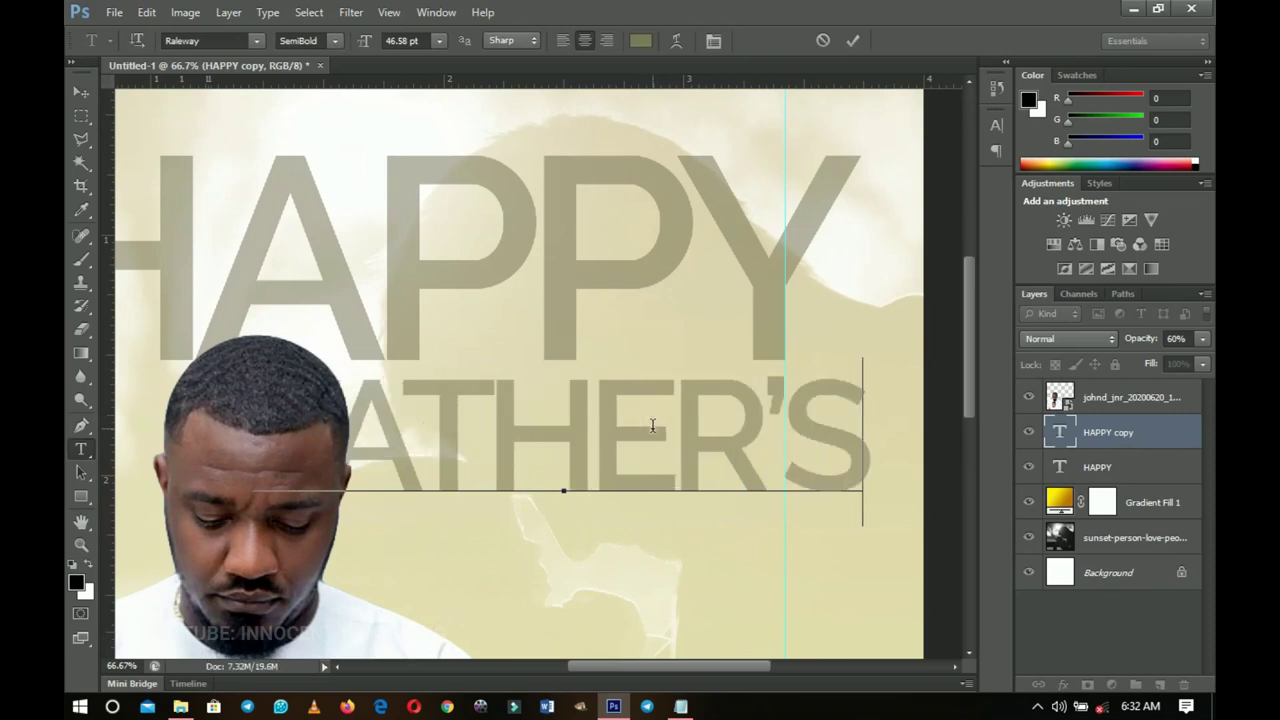
Remove the H from FATHER'S and leave a blank gap between FAT and ER'S.
left_click_drag(587, 470, 508, 462)
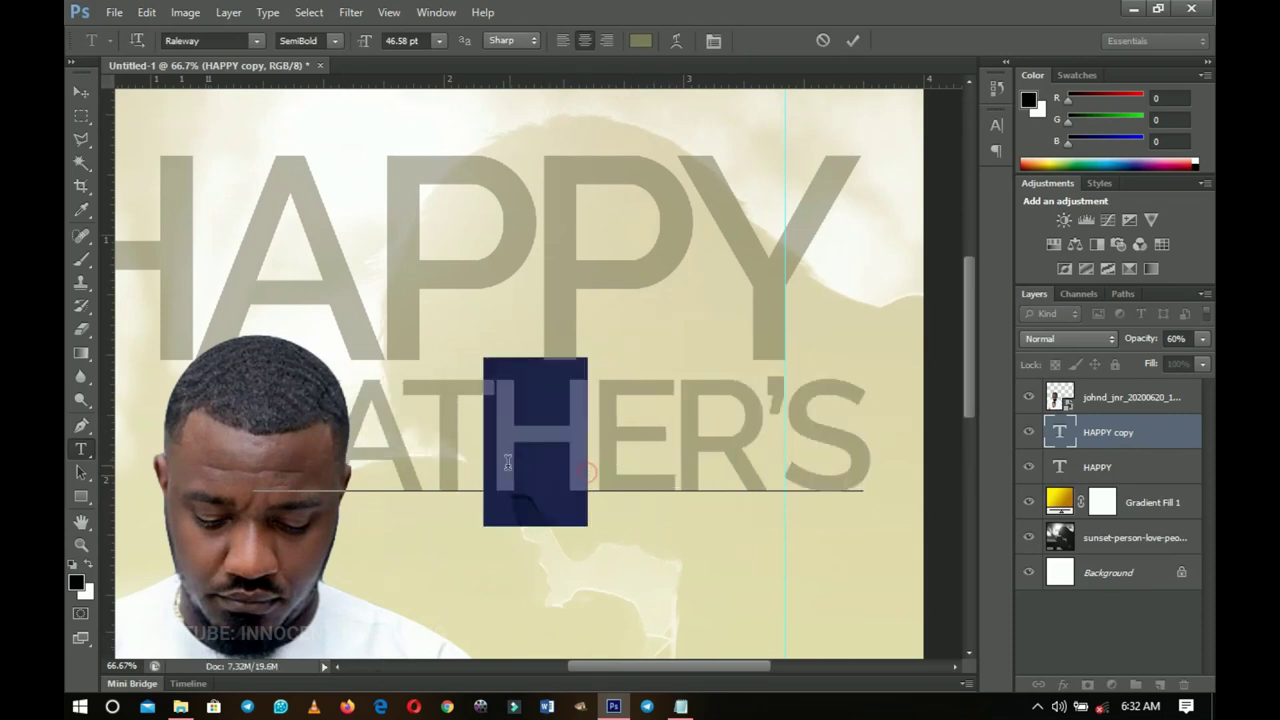
key("BackSpace")
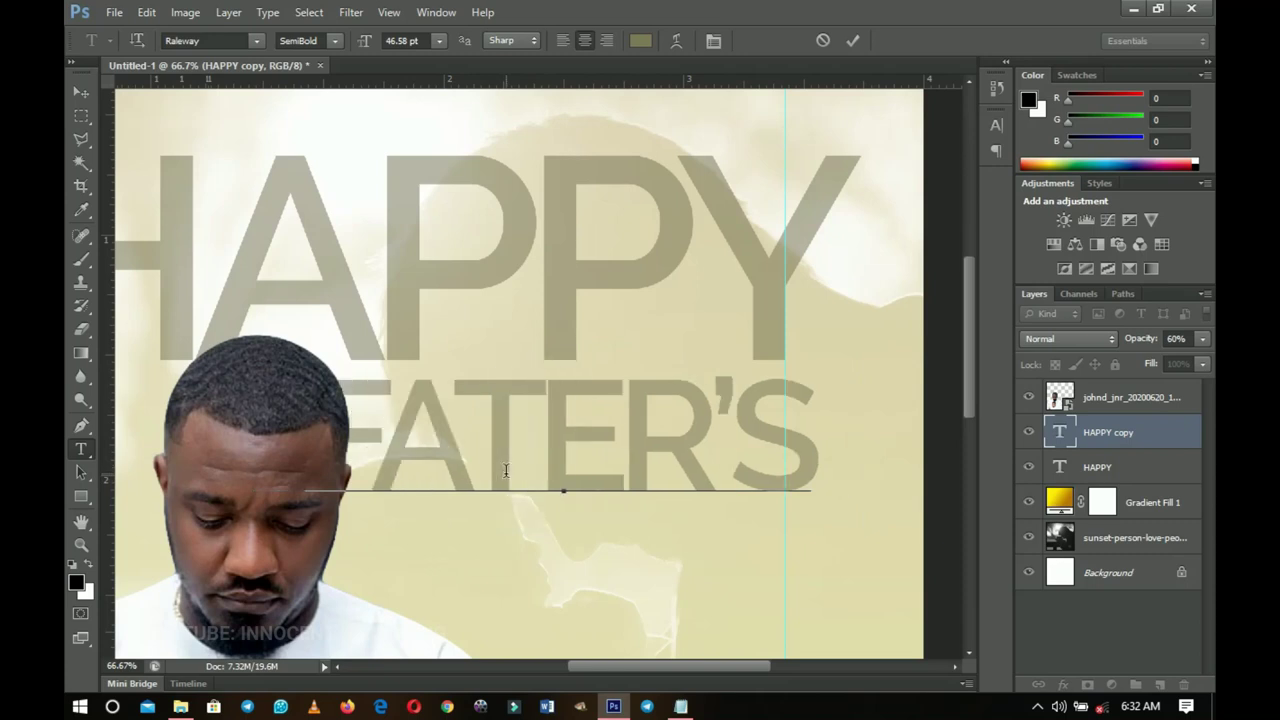
key("BackSpace")
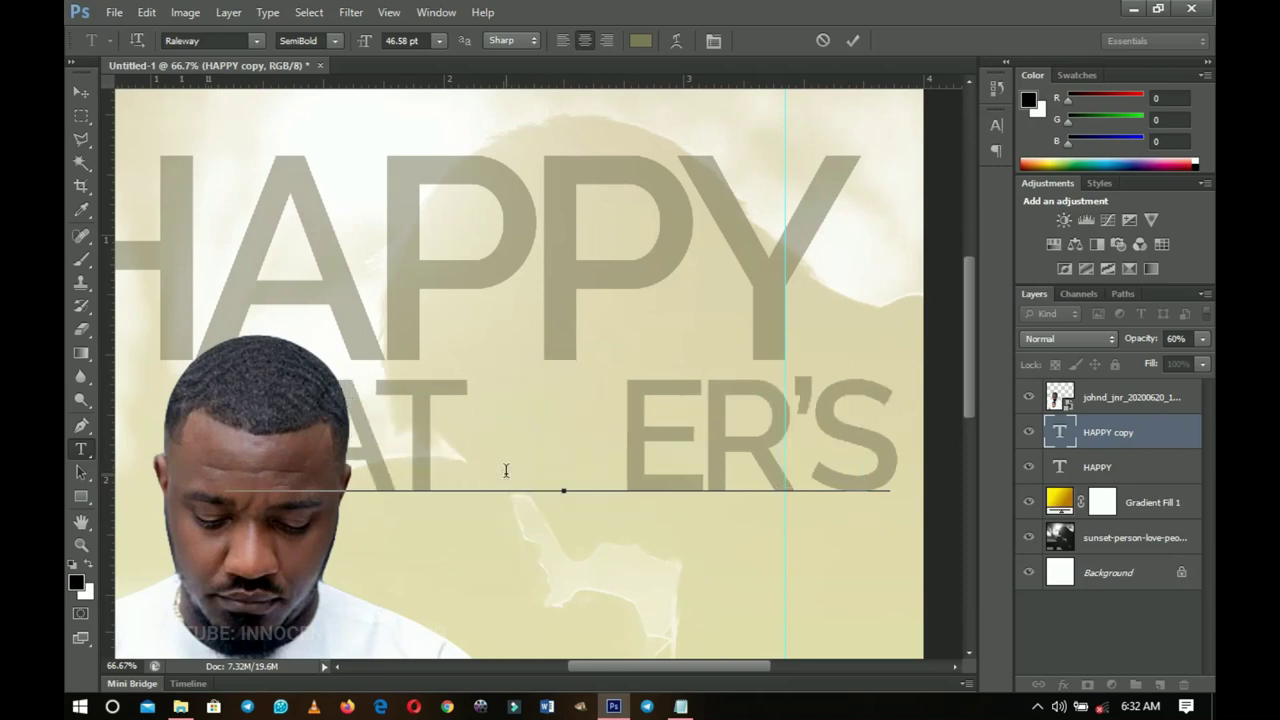
key("BackSpace")
key("BackSpace")
key("BackSpace")
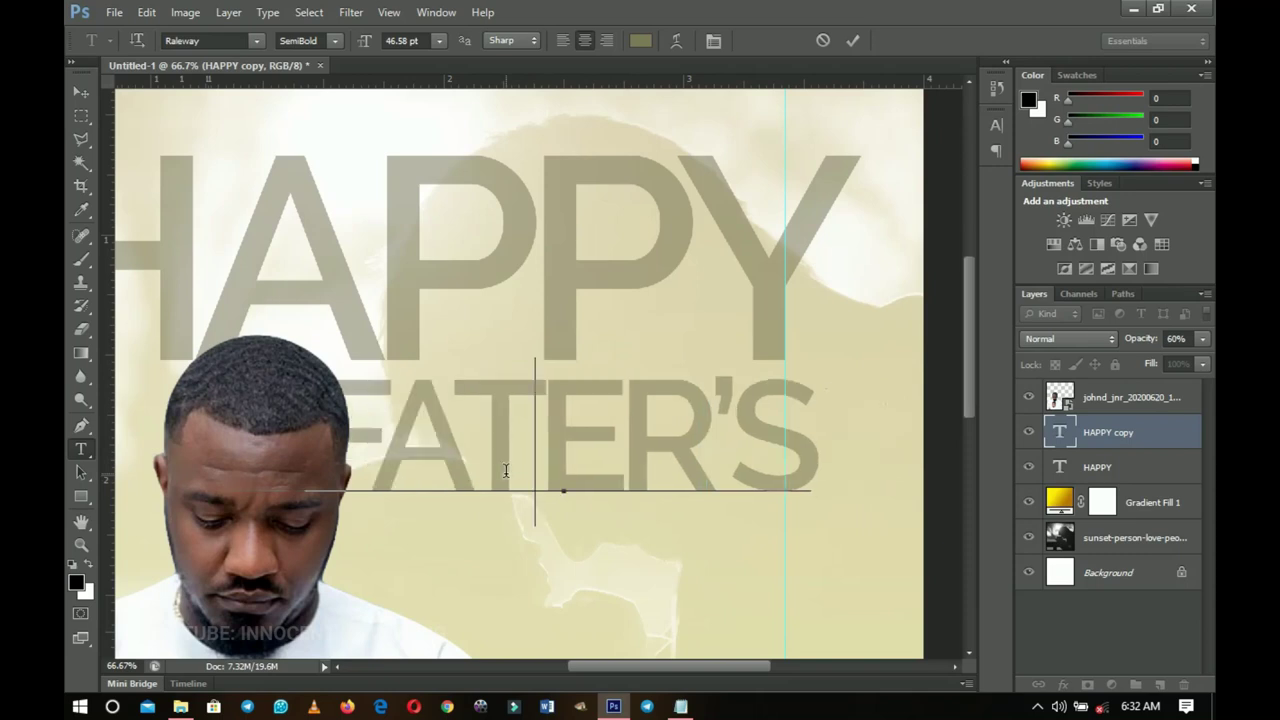
left_click(81, 91)
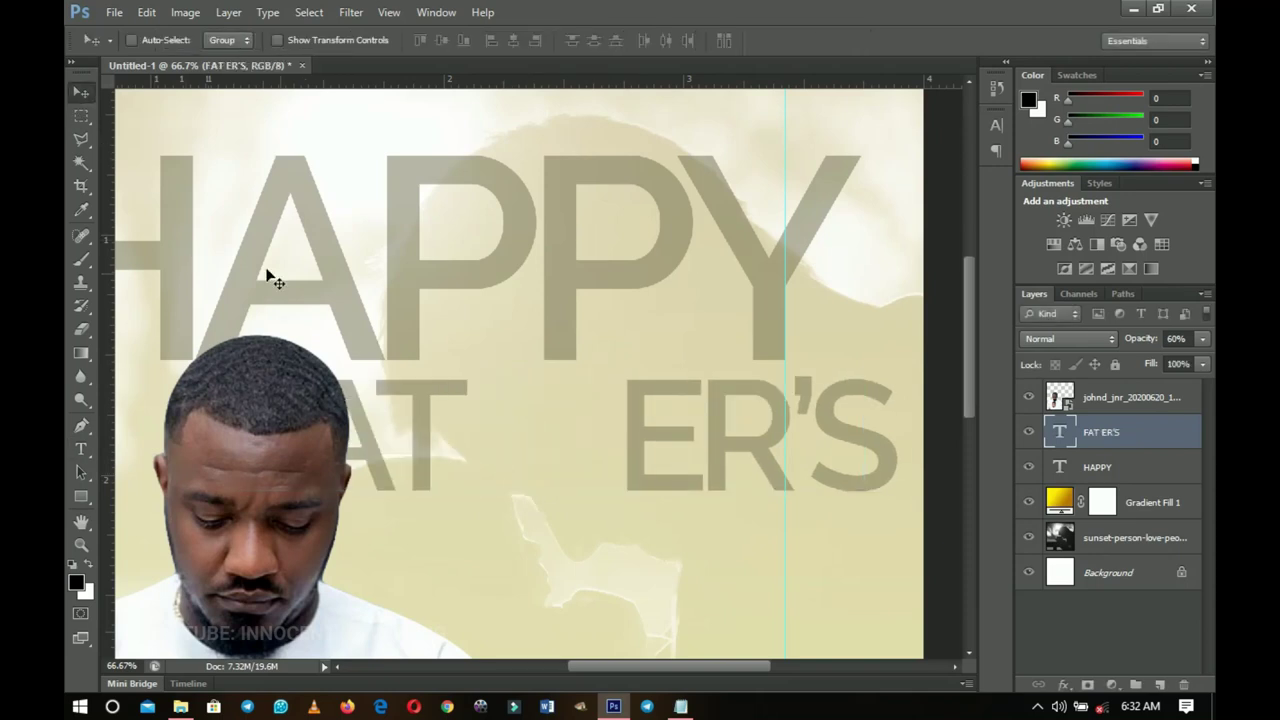
Scale the FAT ER'S text down to end at the vertical guide and set its opacity to 100%.
key("ctrl+t")
left_click_drag(895, 357, 781, 421)
key("Return")
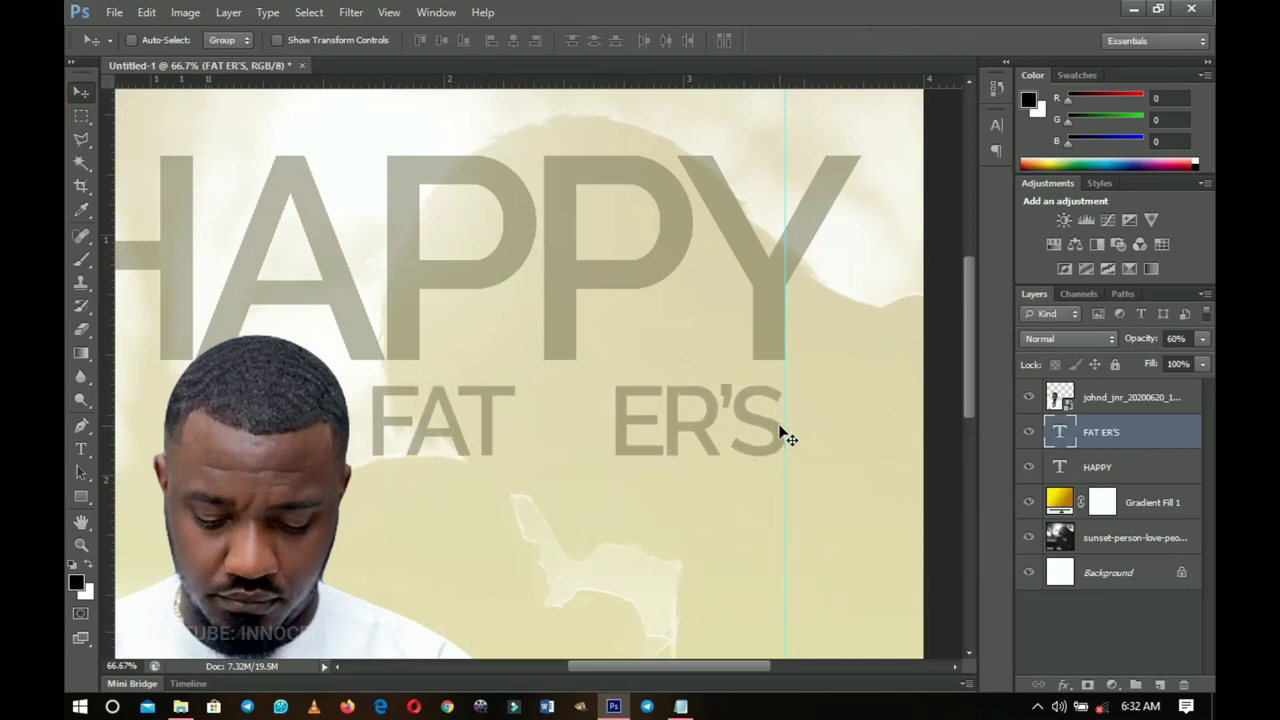
key("0")
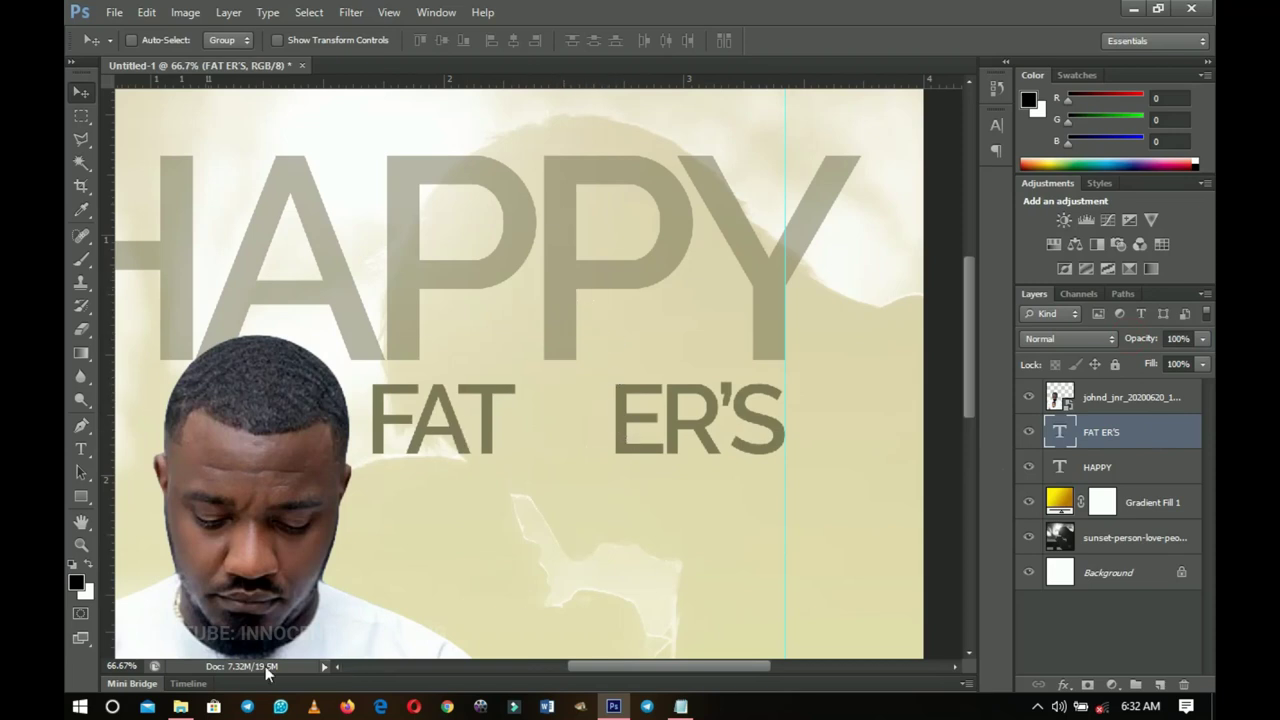
Place the dad-and-son-fishing-silhouette image from the file browser onto the flyer.
scroll(450, 570, "down", 1)
left_click(180, 706)
left_click(575, 232)
left_click_drag(558, 222, 656, 438)
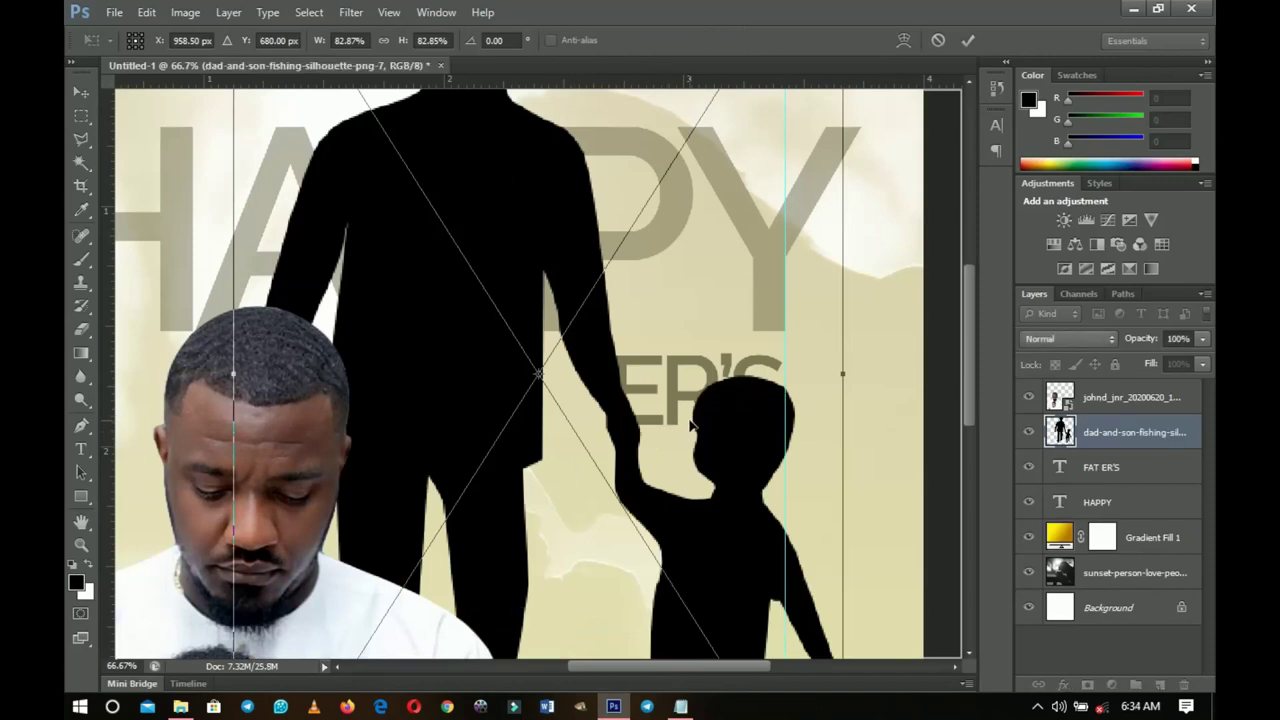
double_click(674, 289)
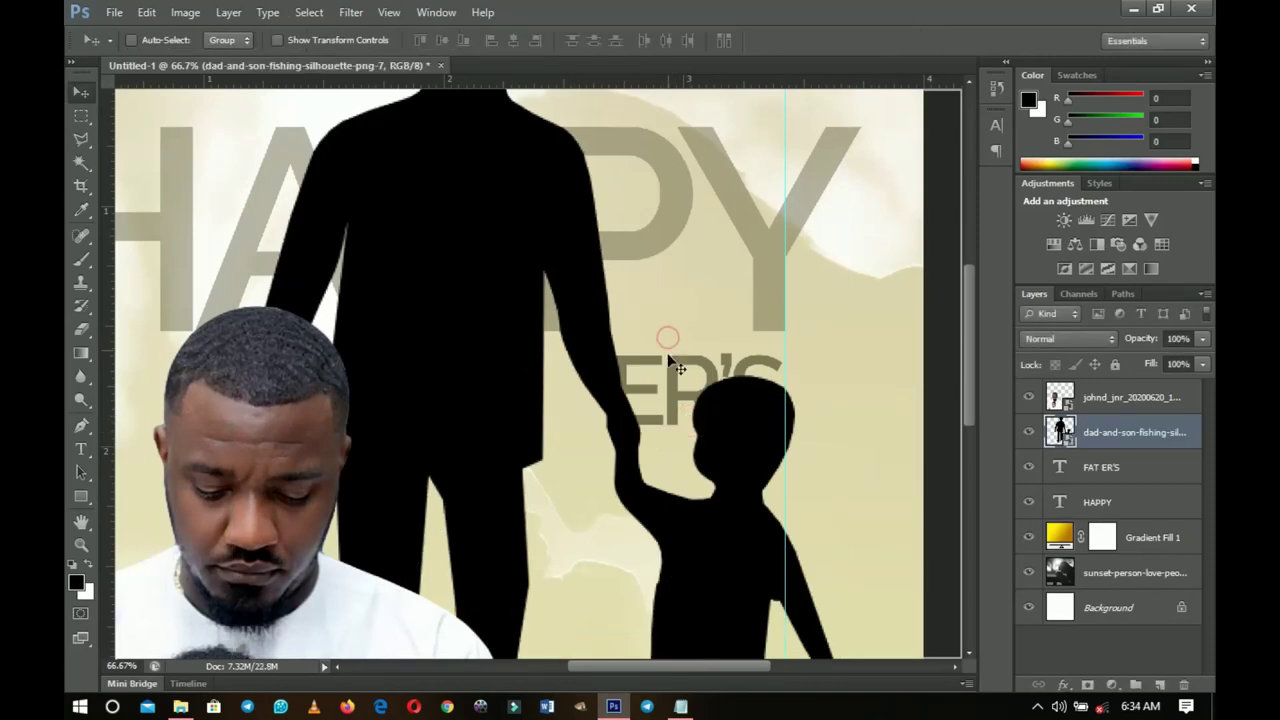
Scale the father-and-son silhouette down to about 12%, keeping its centre in place.
left_click(667, 358, "alt")
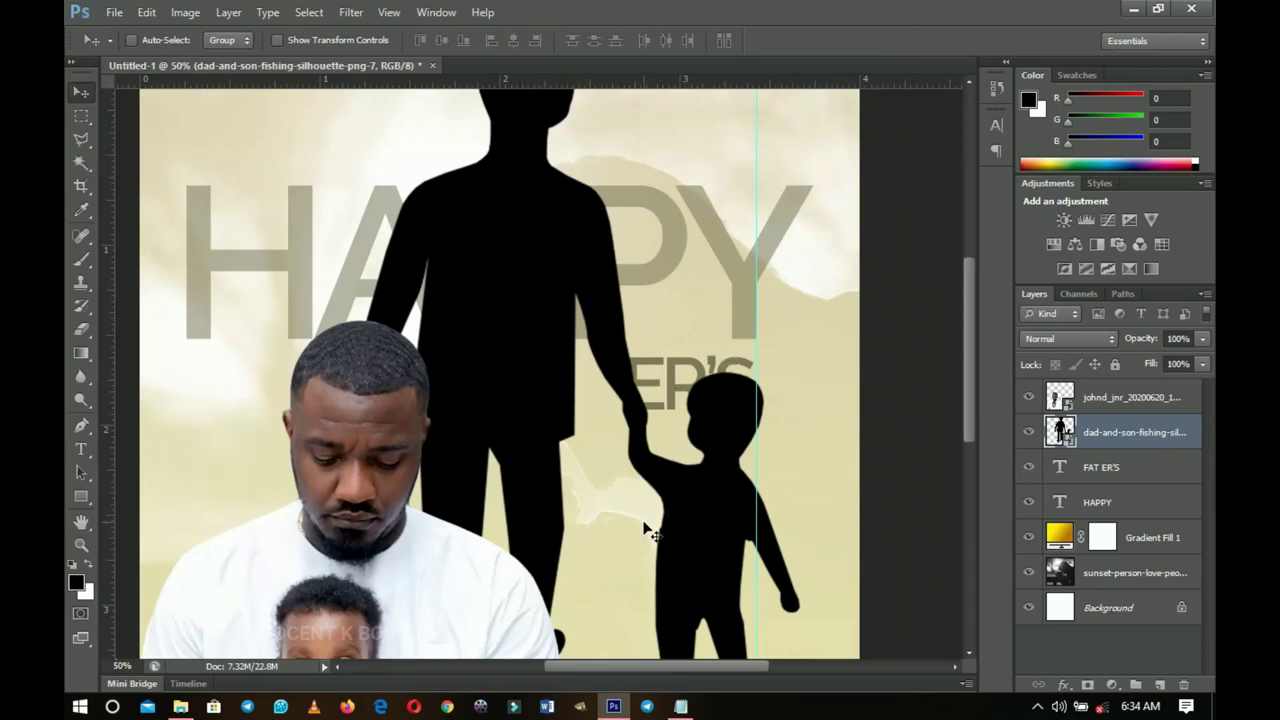
key("ctrl+t")
key("ctrl+minus")
key("ctrl+minus")
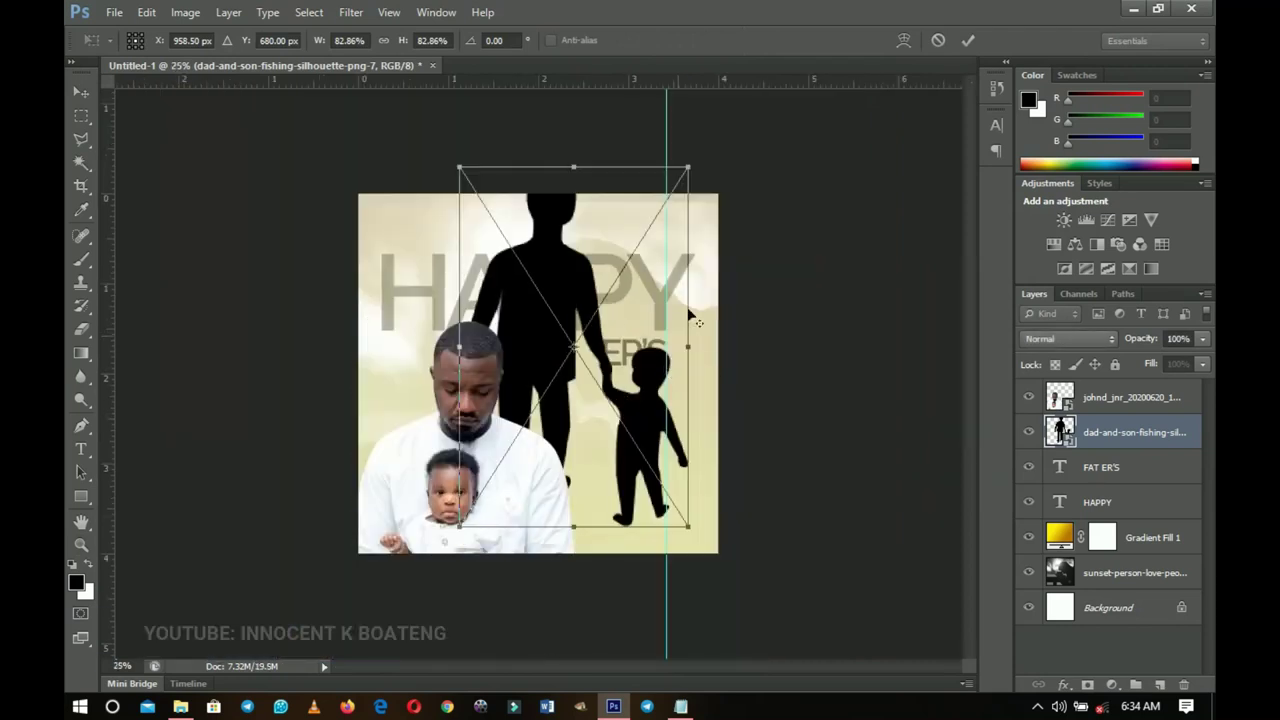
left_click_drag(672, 201, 593, 322)
key("Return")
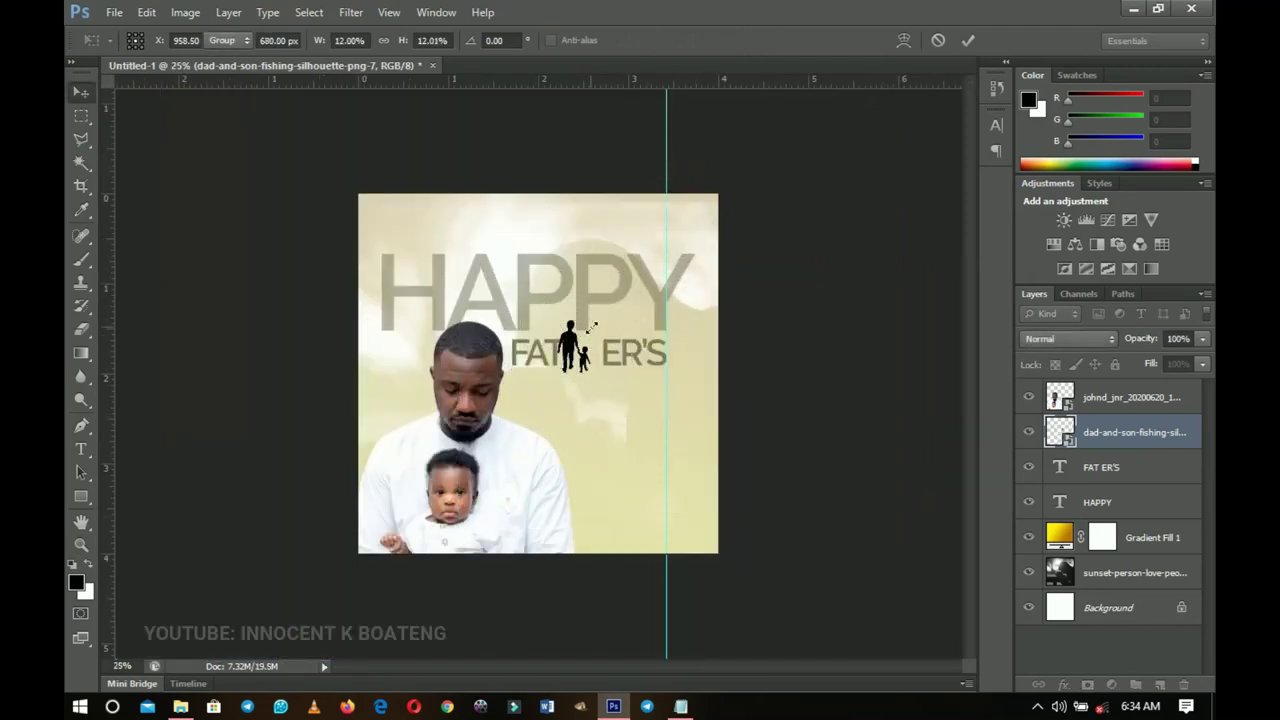
Move the small silhouette into the gap between FAT and ER'S.
key("z")
left_click(596, 271)
left_click(596, 271)
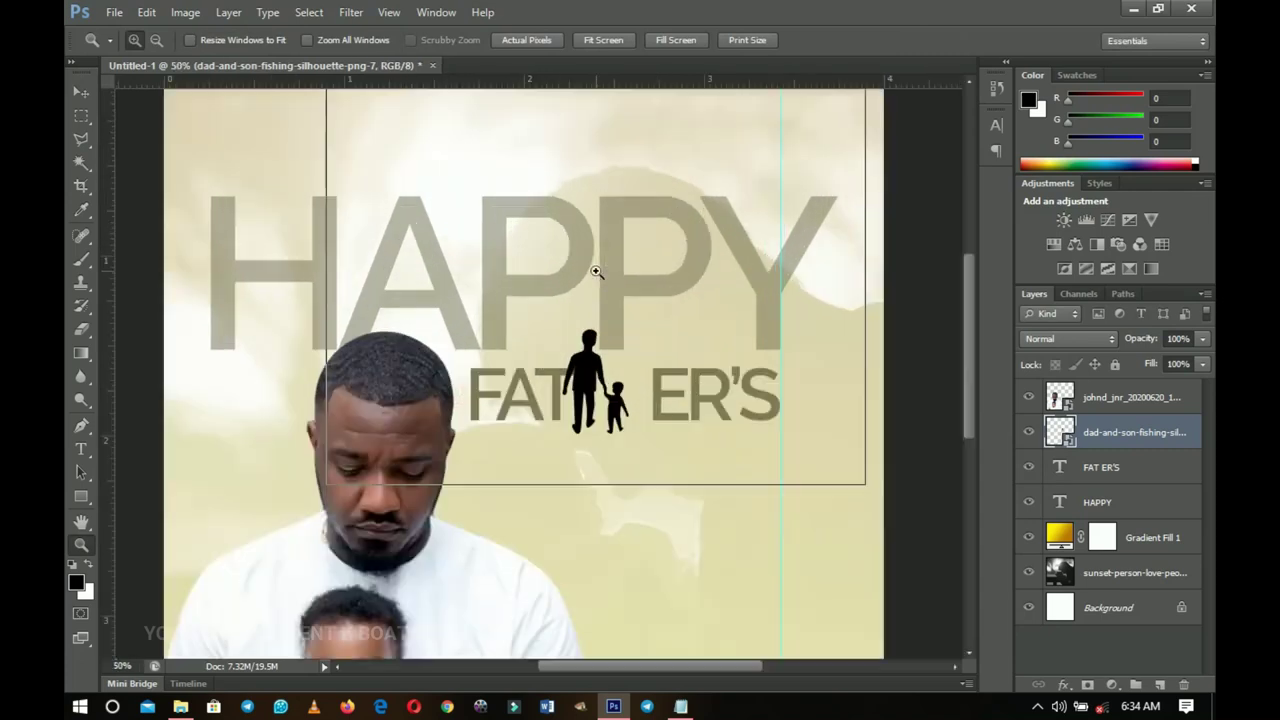
left_click(633, 372)
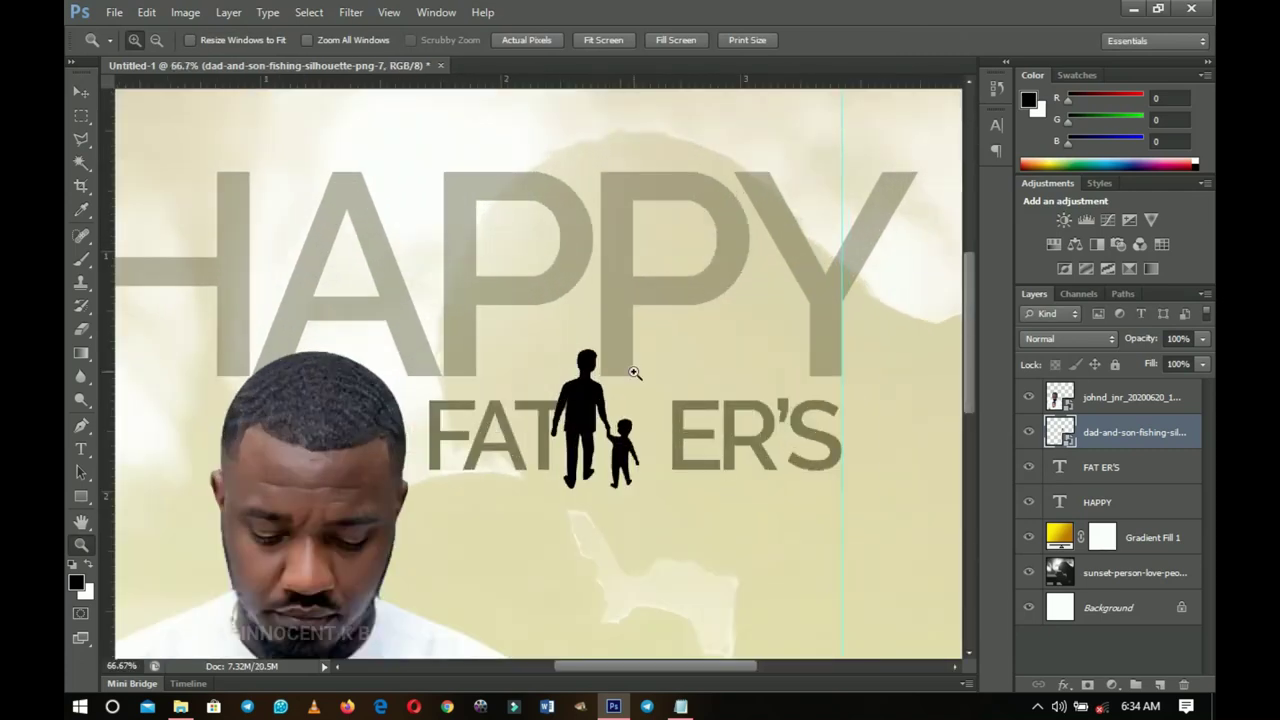
left_click(633, 372)
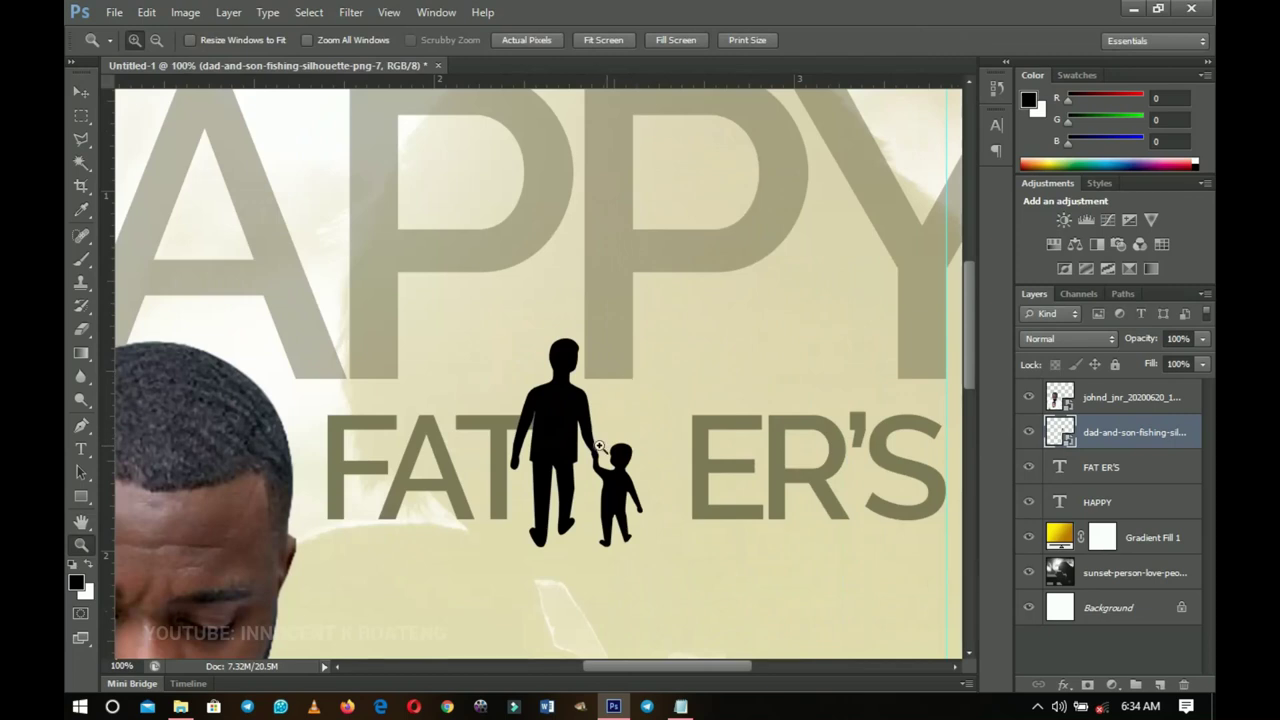
left_click(562, 459)
right_click(591, 422)
left_click(634, 436)
key("v")
left_click_drag(593, 332, 608, 342)
Shrink the silhouette to roughly the height of the letters and place it close beside the T.
key("z")
left_click(610, 325)
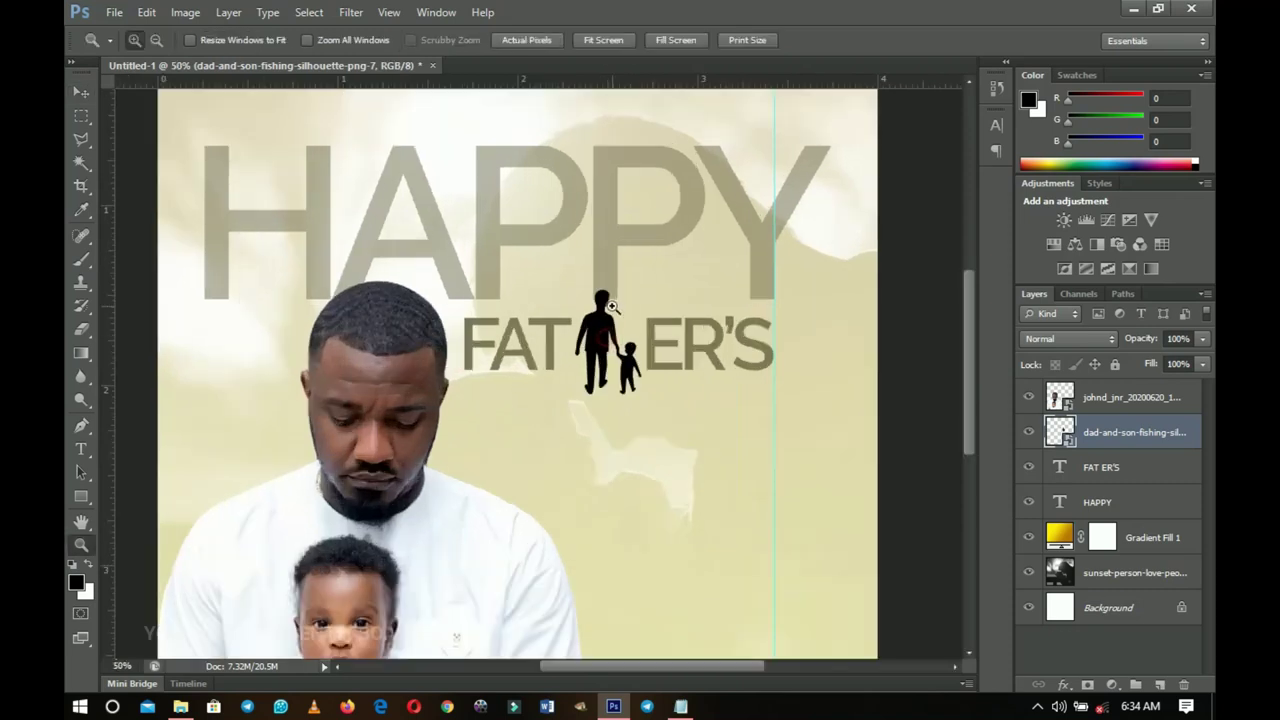
left_click(612, 306)
left_click(614, 308)
key("v")
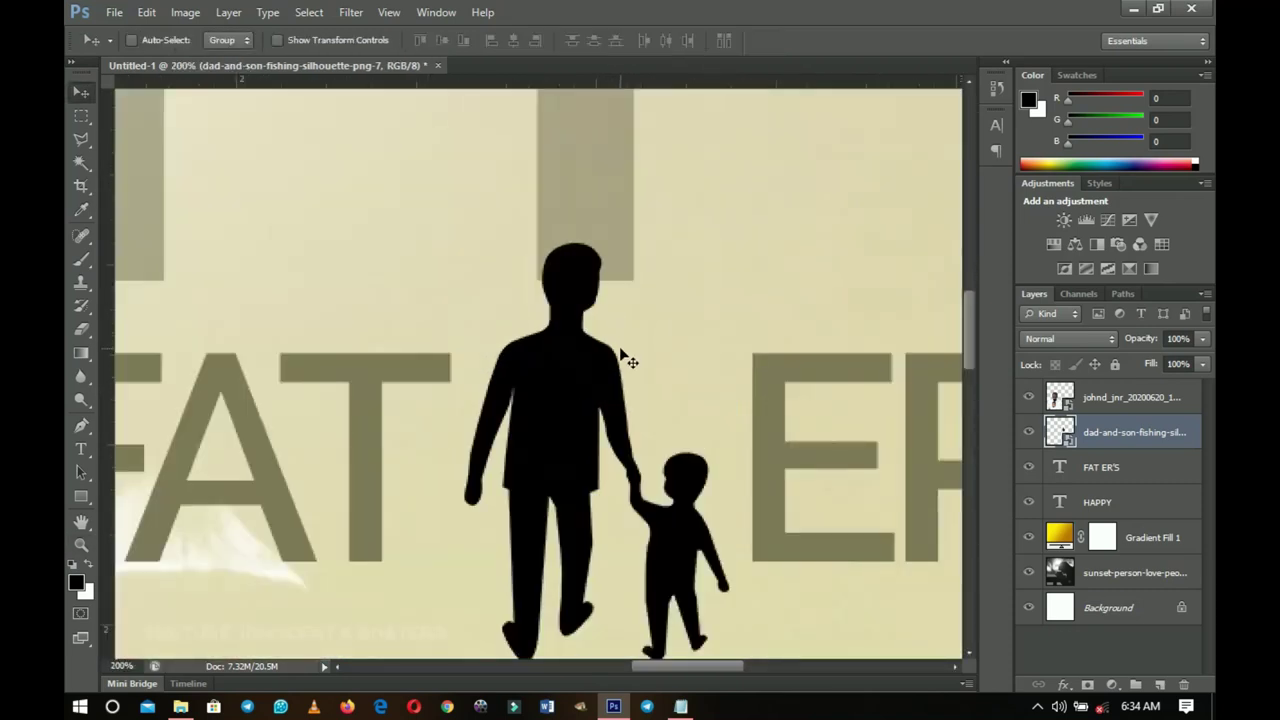
key("ctrl+t")
left_click_drag(723, 245, 669, 334)
double_click(648, 393)
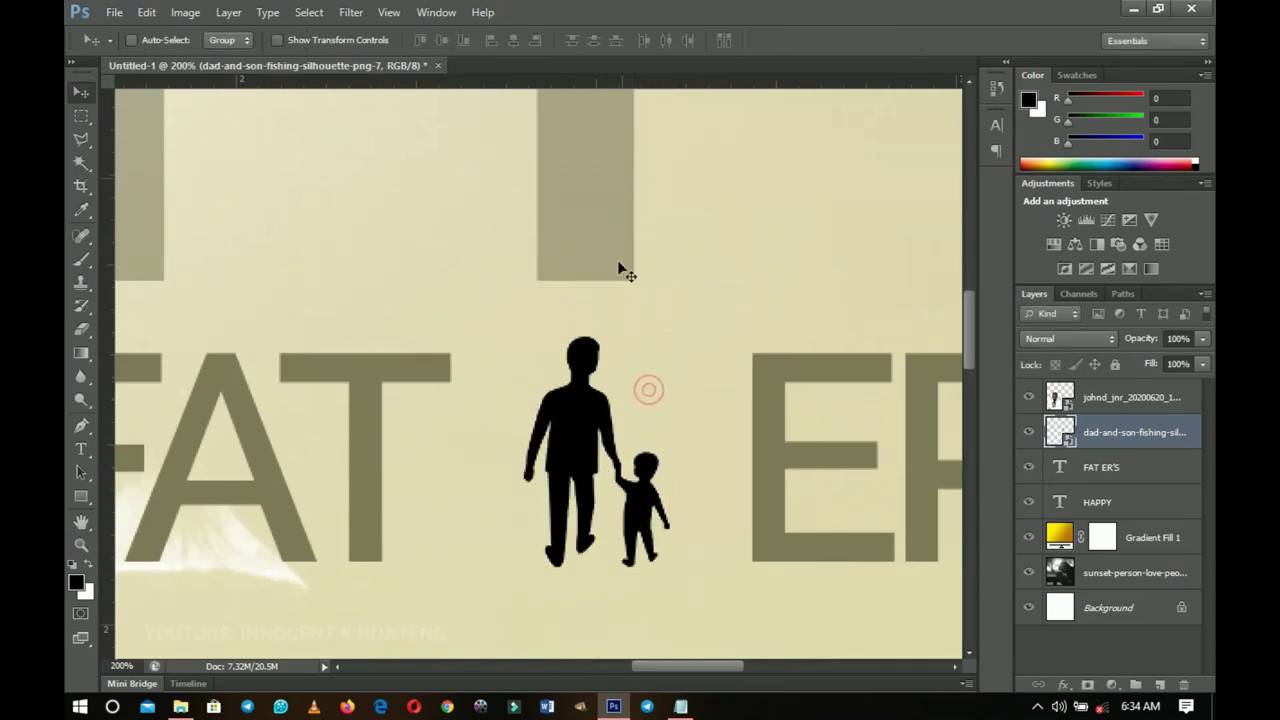
left_click_drag(609, 420, 545, 424)
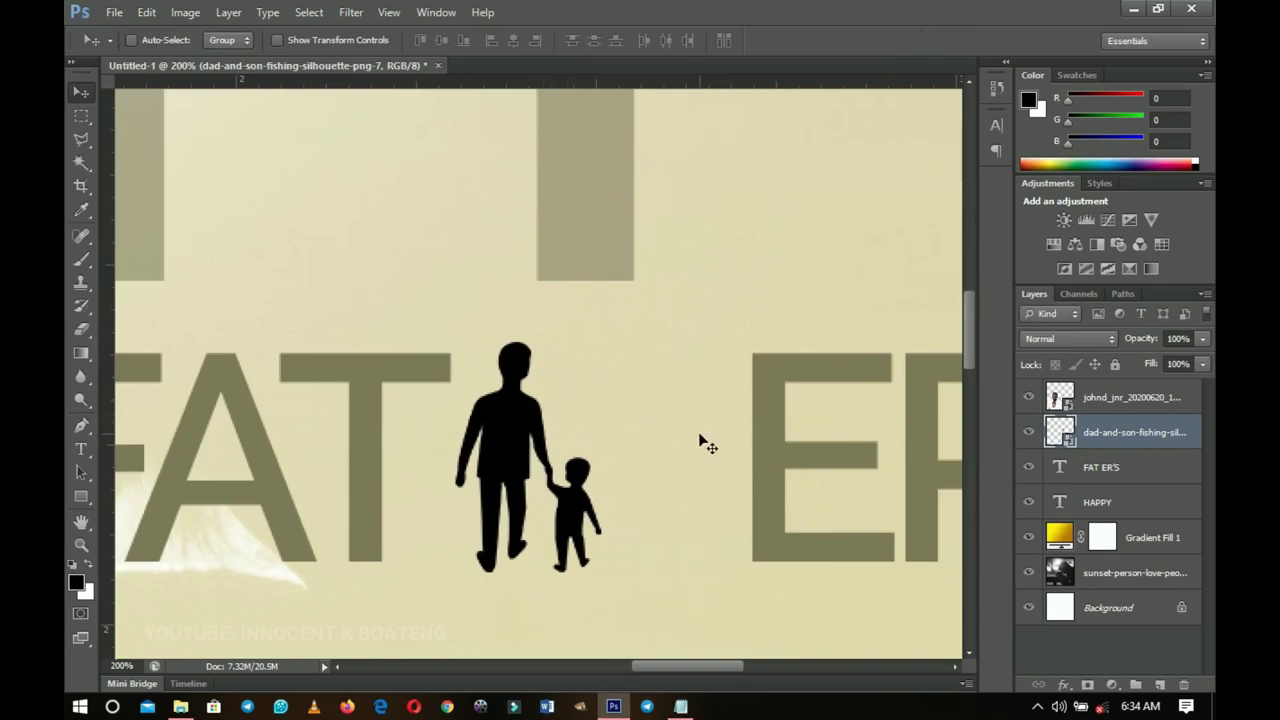
Narrow the blank gap in the FAT ER'S text so the E sits close to the silhouette's child.
key("t")
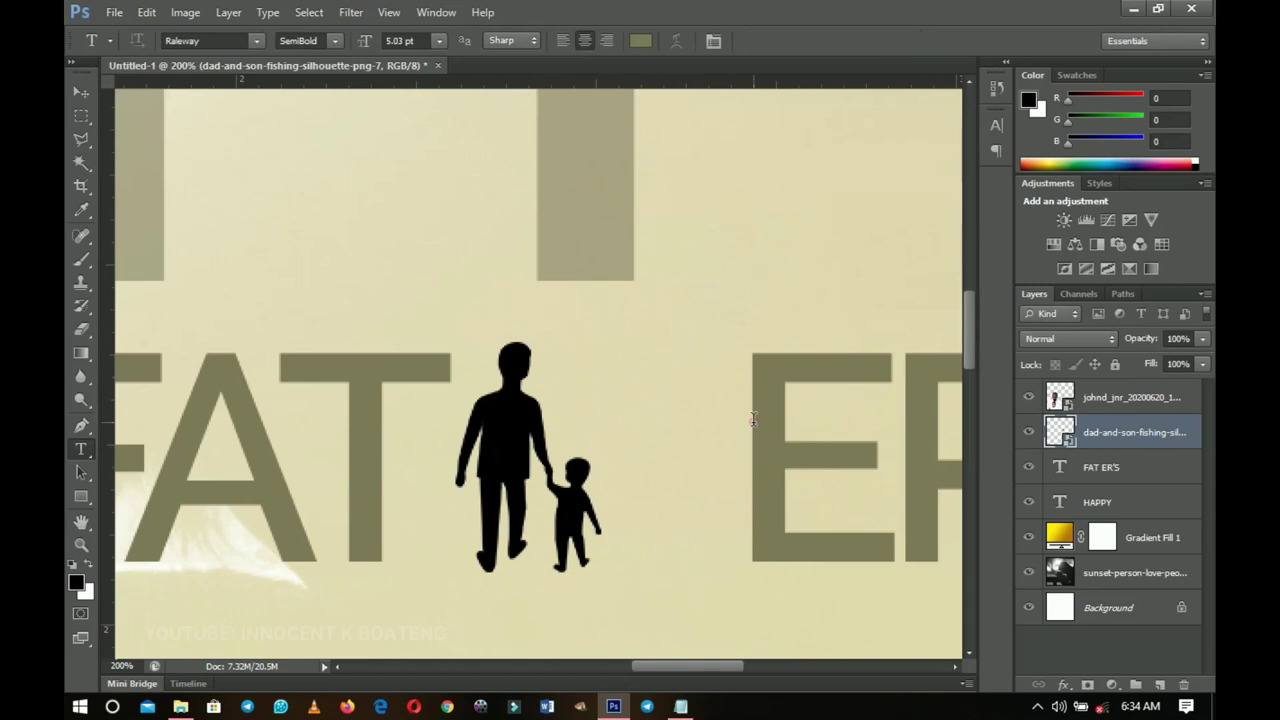
left_click(753, 418)
key("Left")
key("BackSpace")
key("Delete")
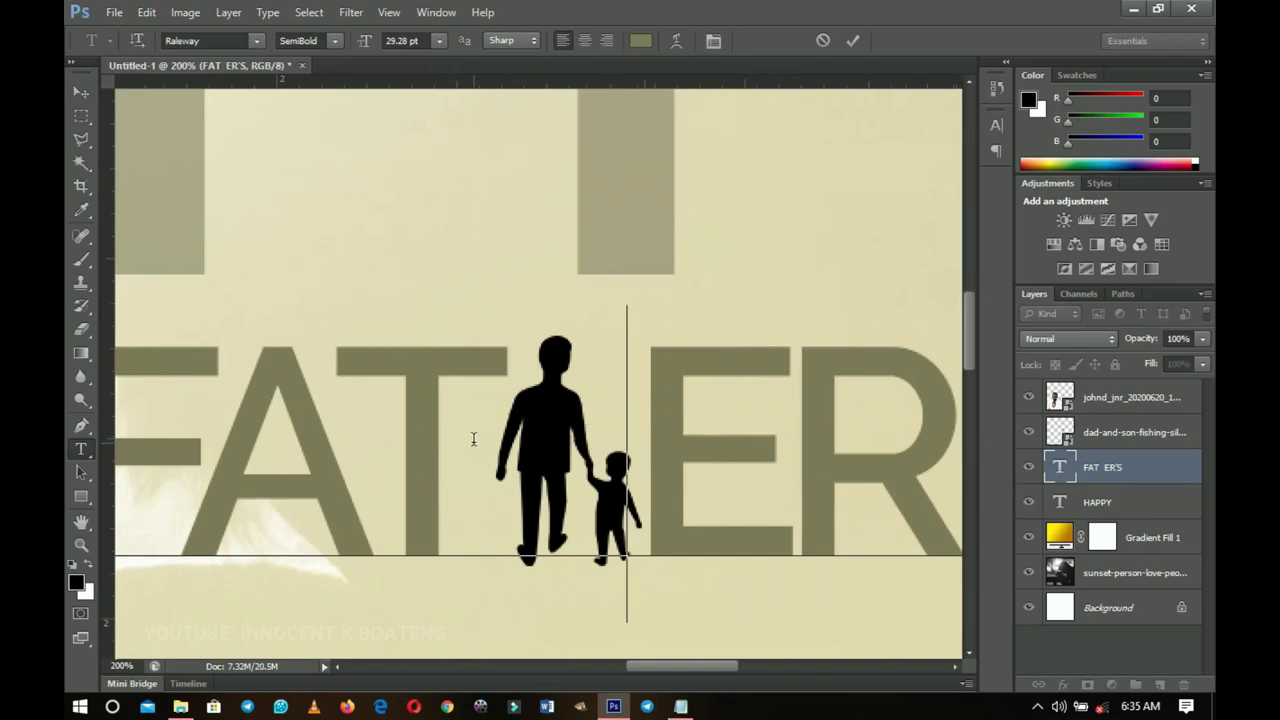
left_click(81, 91)
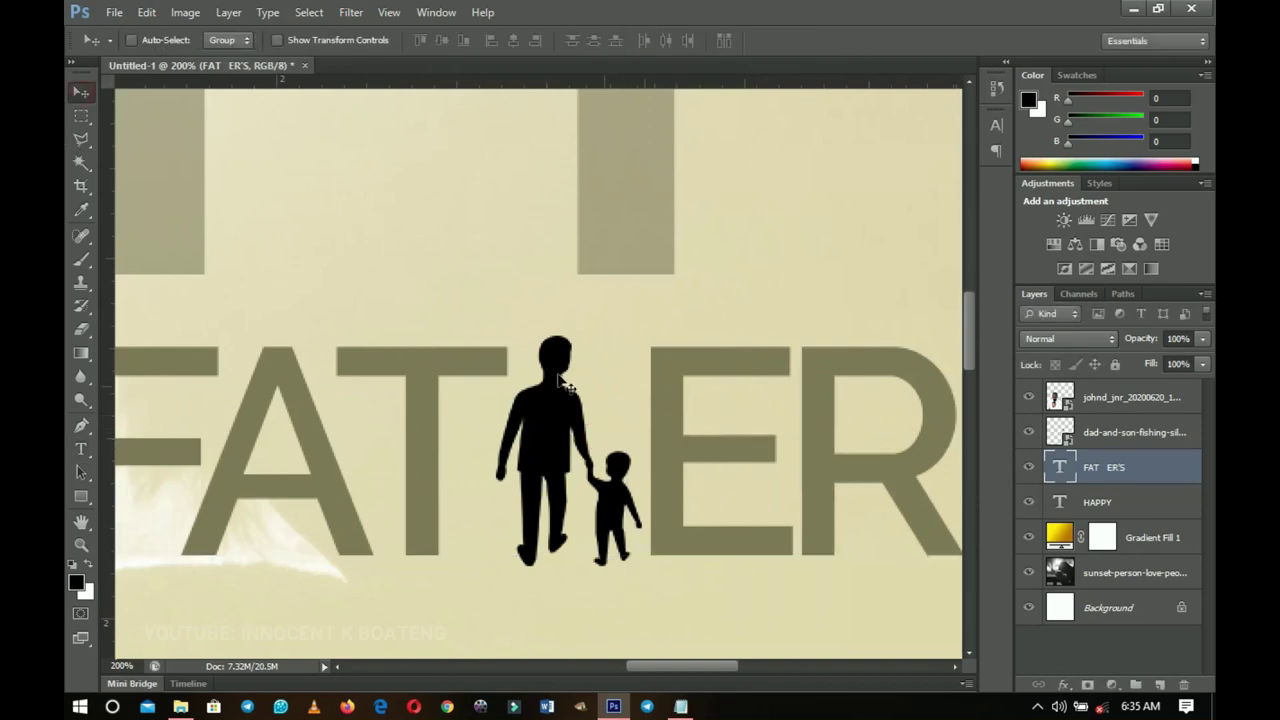
Rasterize the father-and-son silhouette layer.
scroll(552, 597, "down", 1)
left_click(1133, 443)
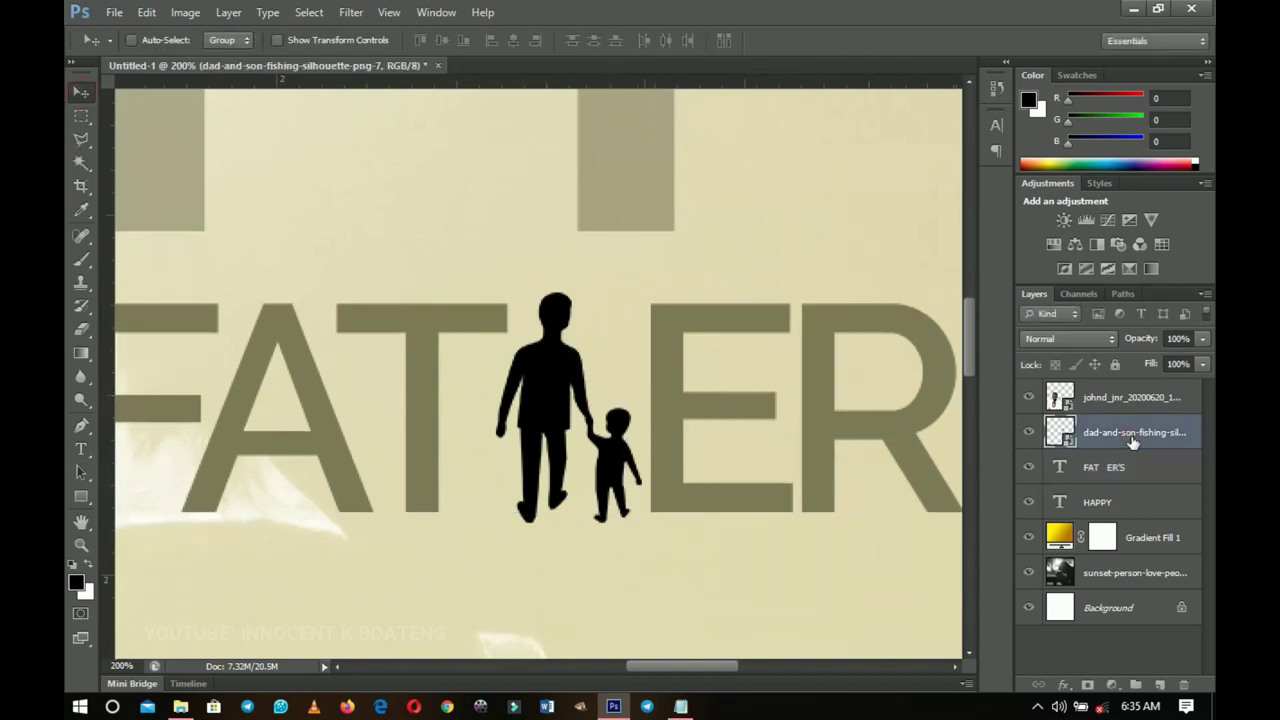
right_click(1133, 443)
left_click(1048, 255)
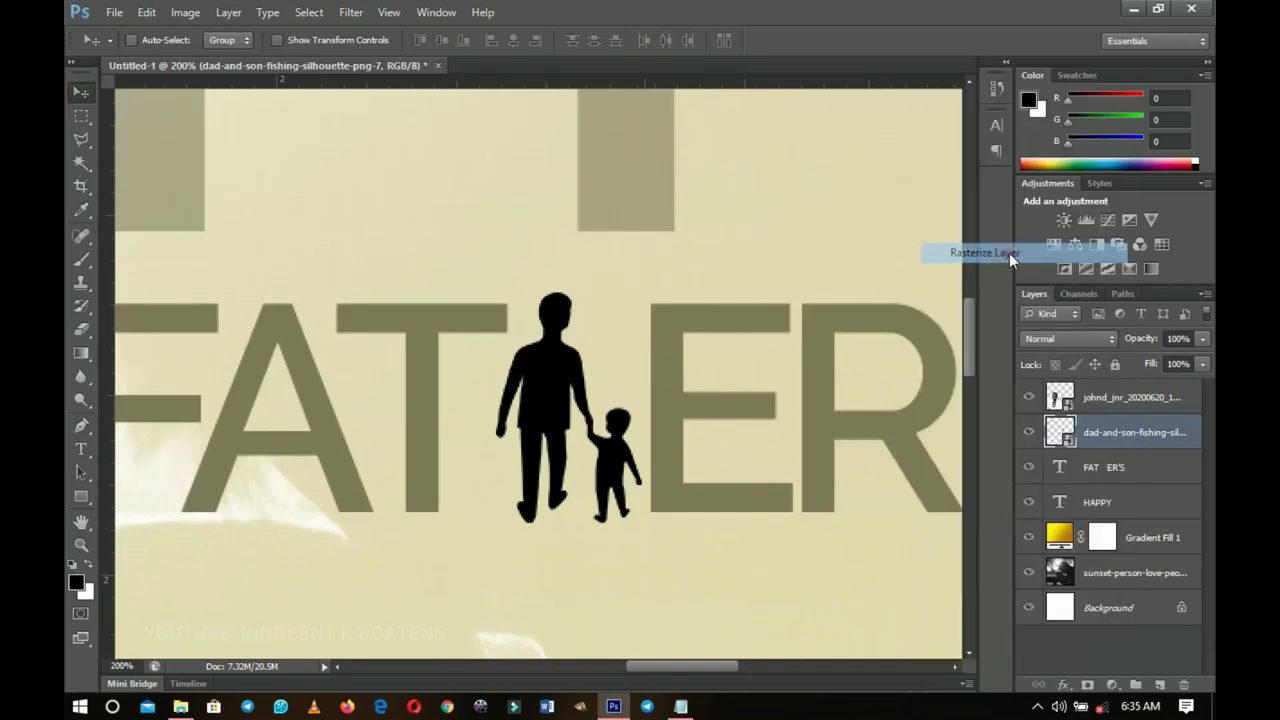
Give the father-and-son silhouette a Color Overlay in the headline's olive #7d7a58, sampled from the letter T.
right_click(1100, 432)
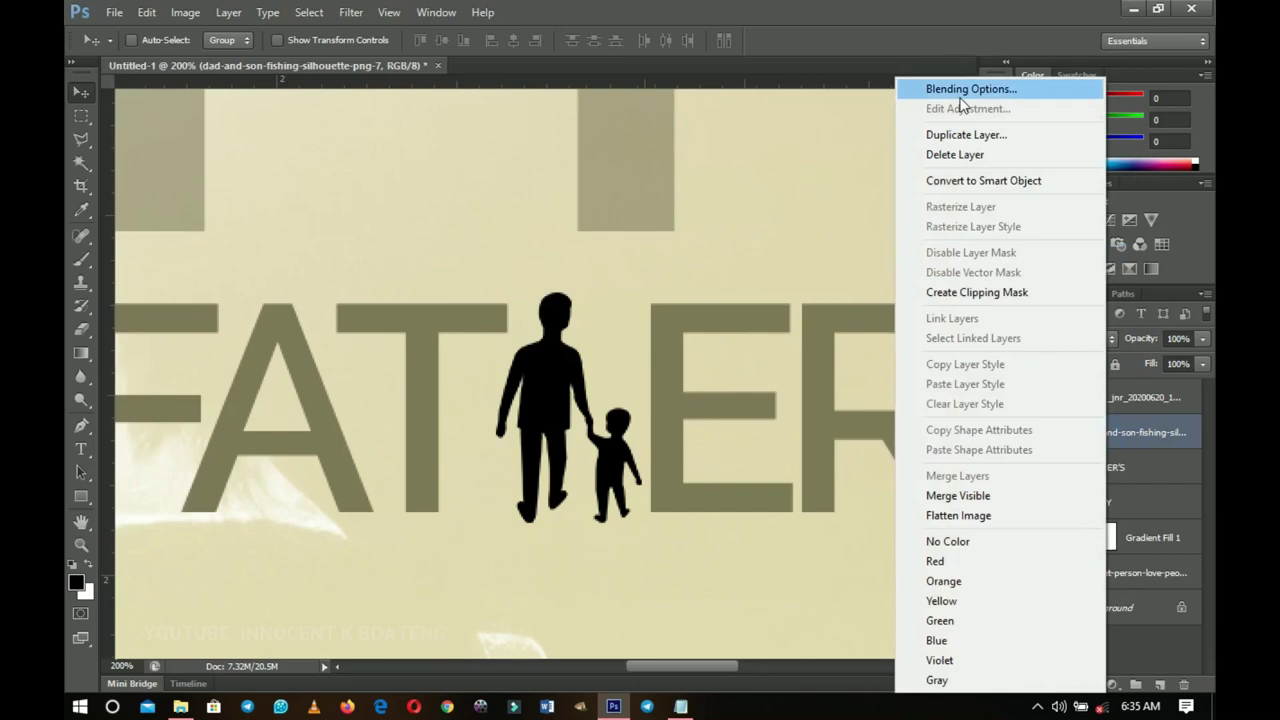
left_click(960, 99)
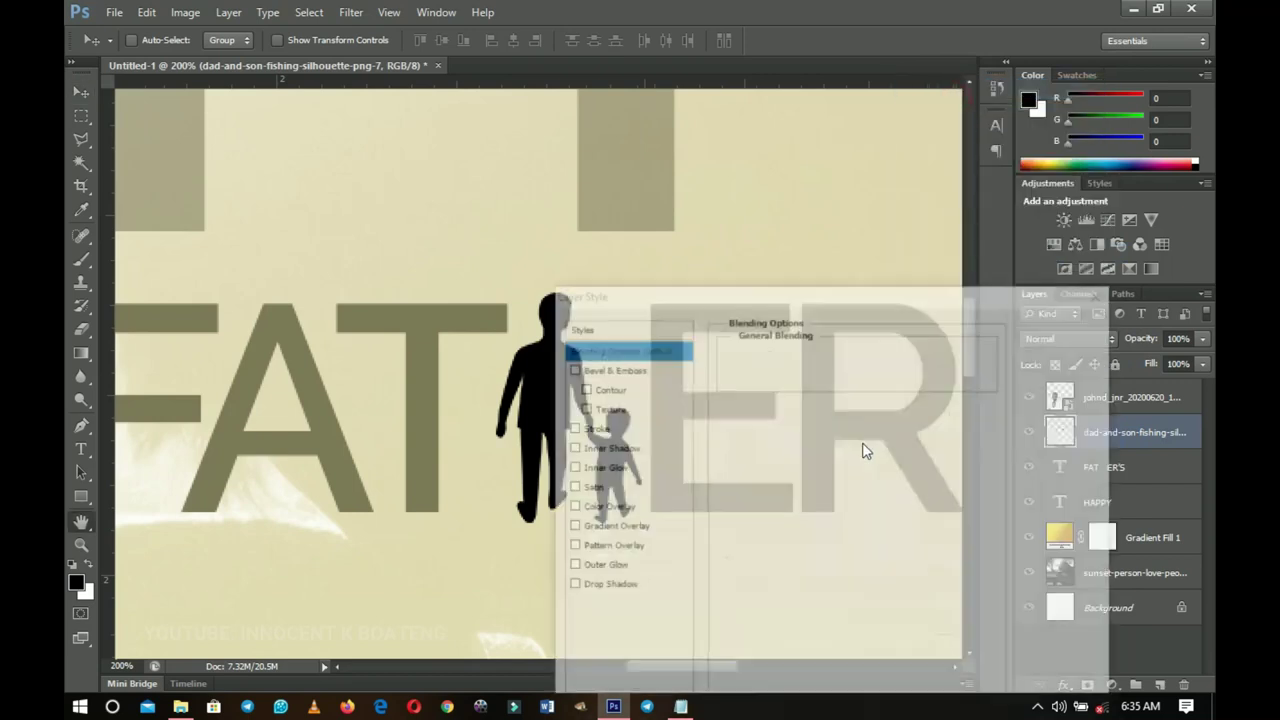
left_click_drag(629, 293, 897, 164)
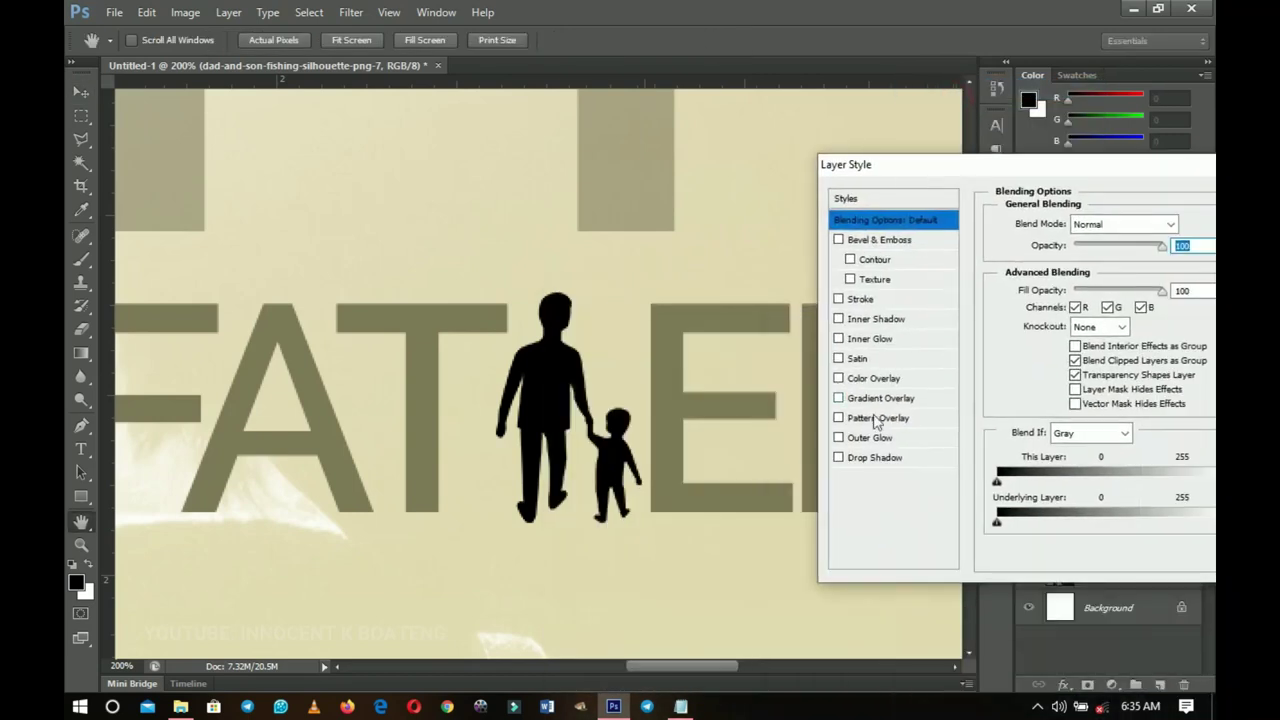
left_click(878, 383)
left_click_drag(1030, 168, 886, 205)
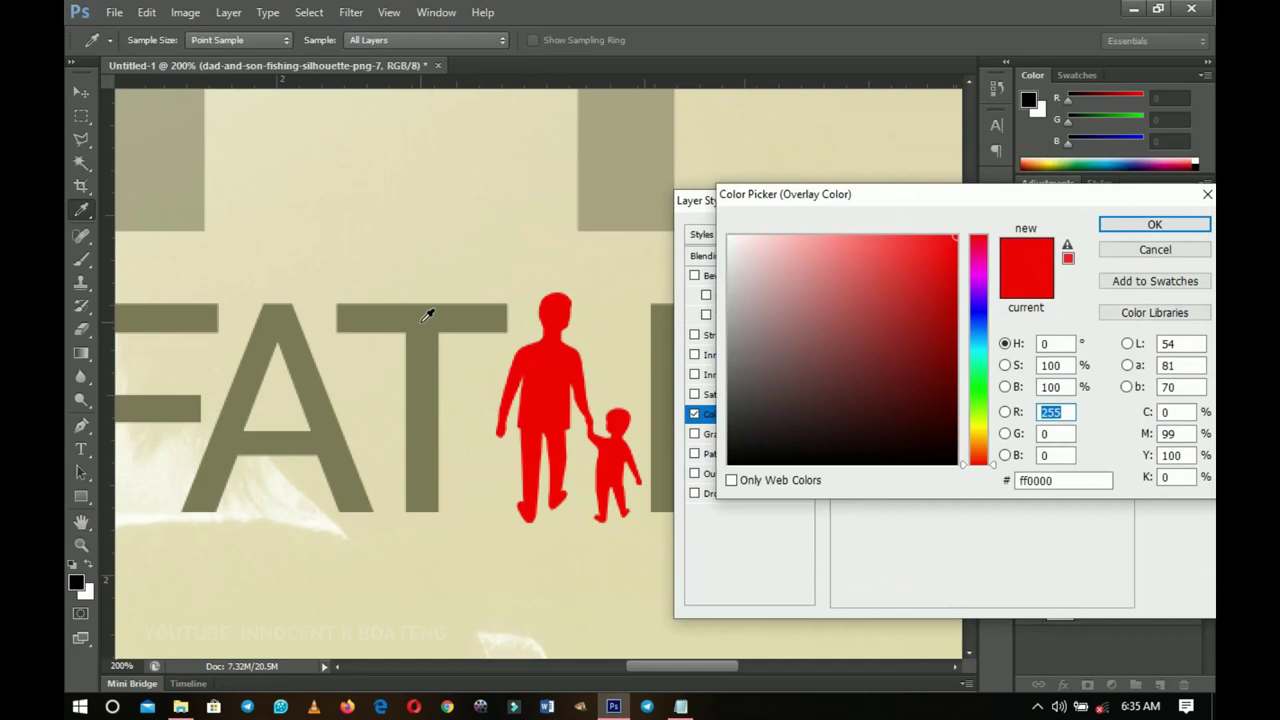
left_click(424, 319)
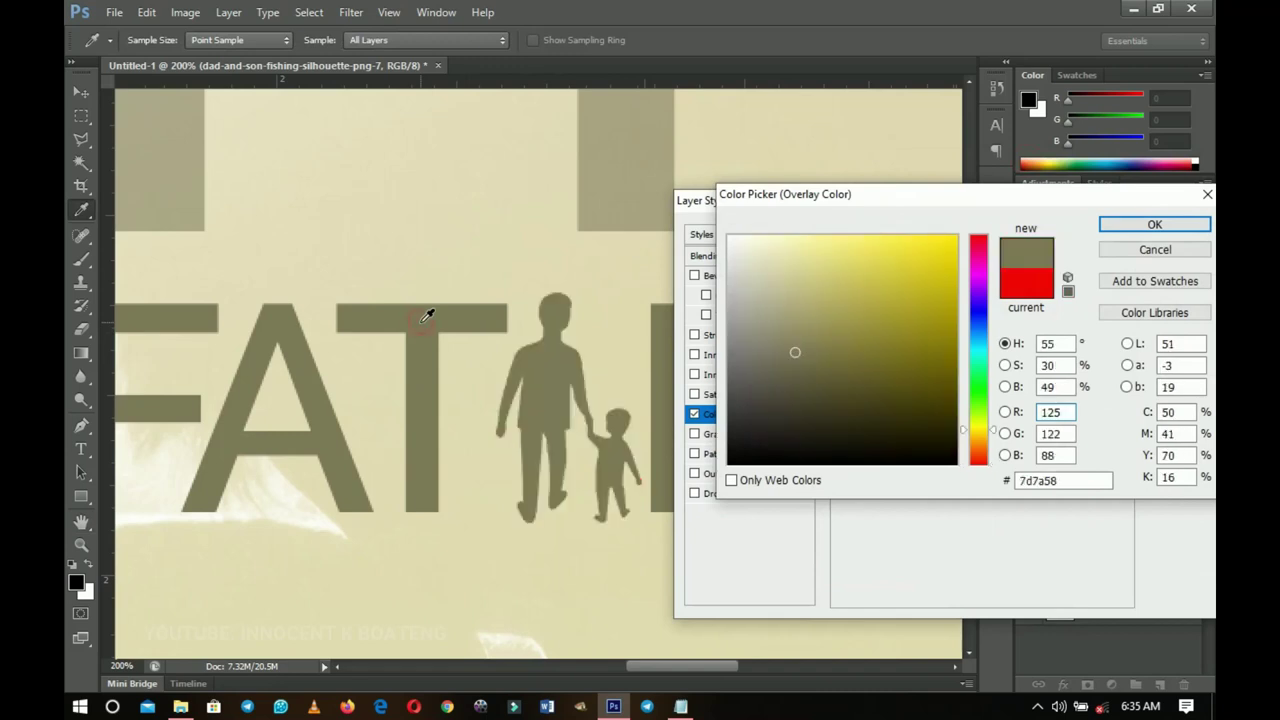
left_click(1154, 223)
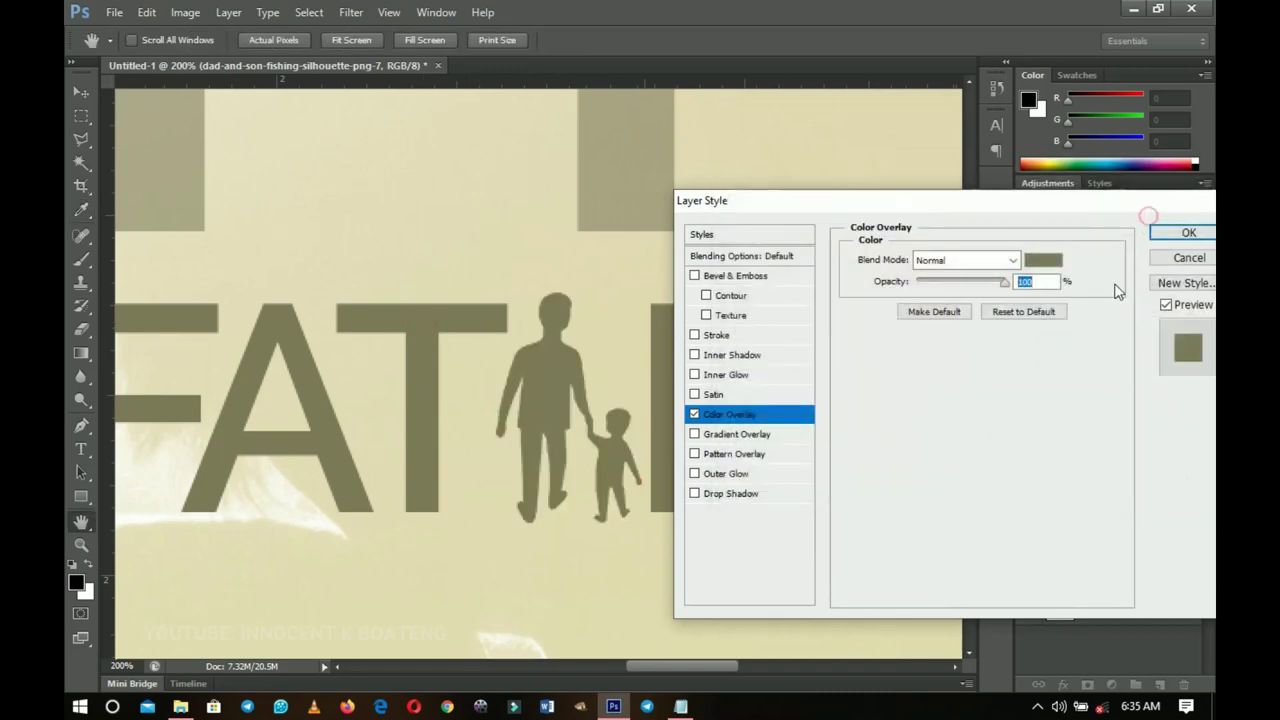
left_click(1165, 231)
Enlarge the FAT ER'S text to about 112% so its final S reaches the vertical guide.
key("z")
left_click(738, 335, "alt")
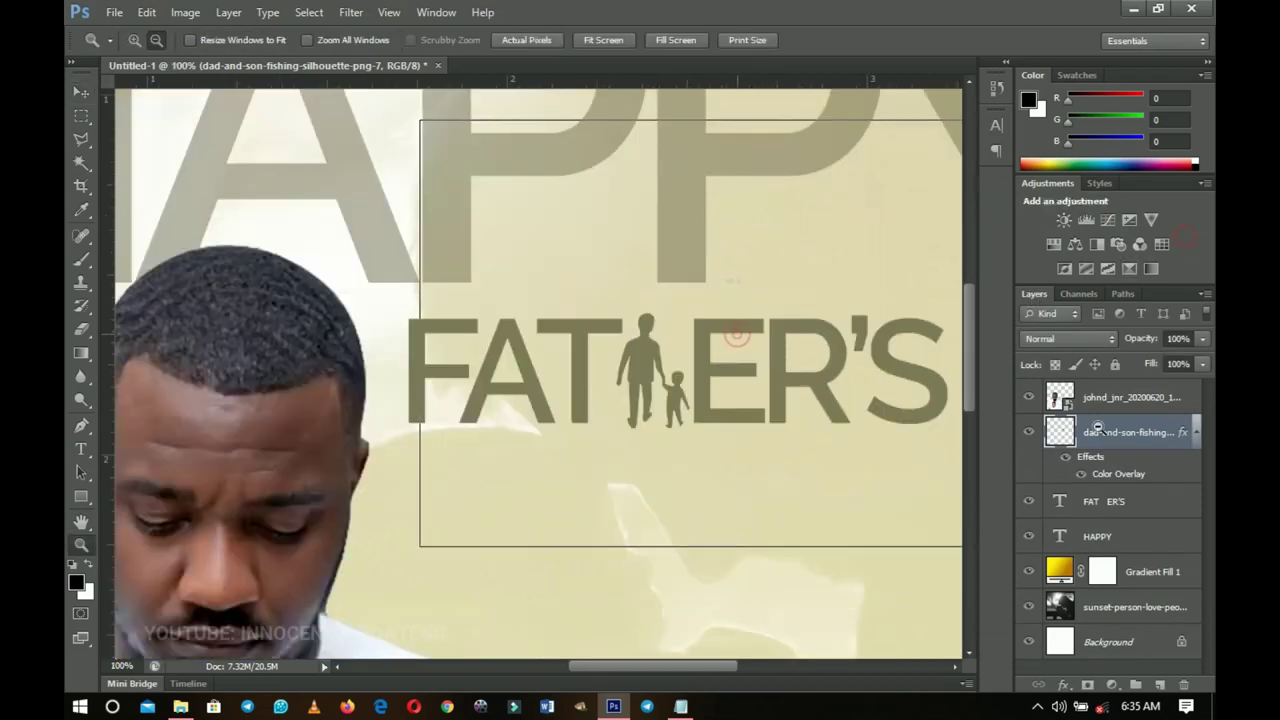
left_click(738, 335, "alt")
left_click(1196, 432)
left_click_drag(738, 340, 533, 387)
key("v")
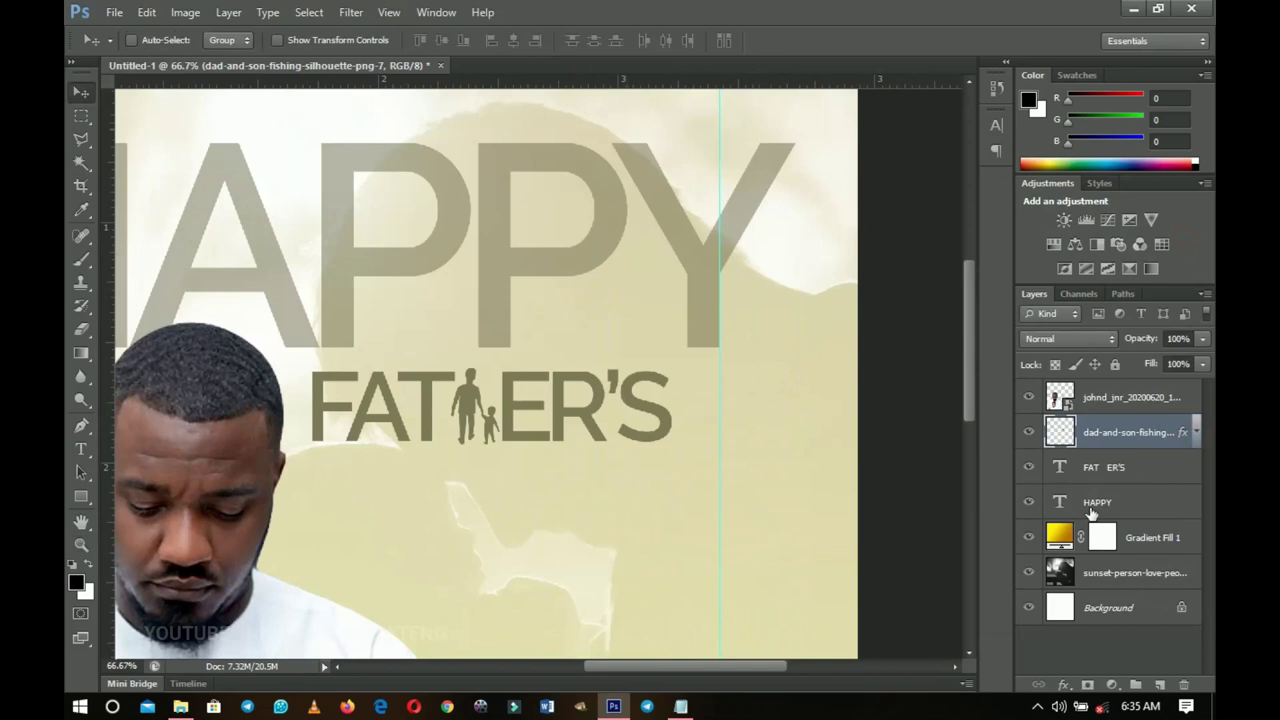
left_click(1116, 471)
key("ctrl+t")
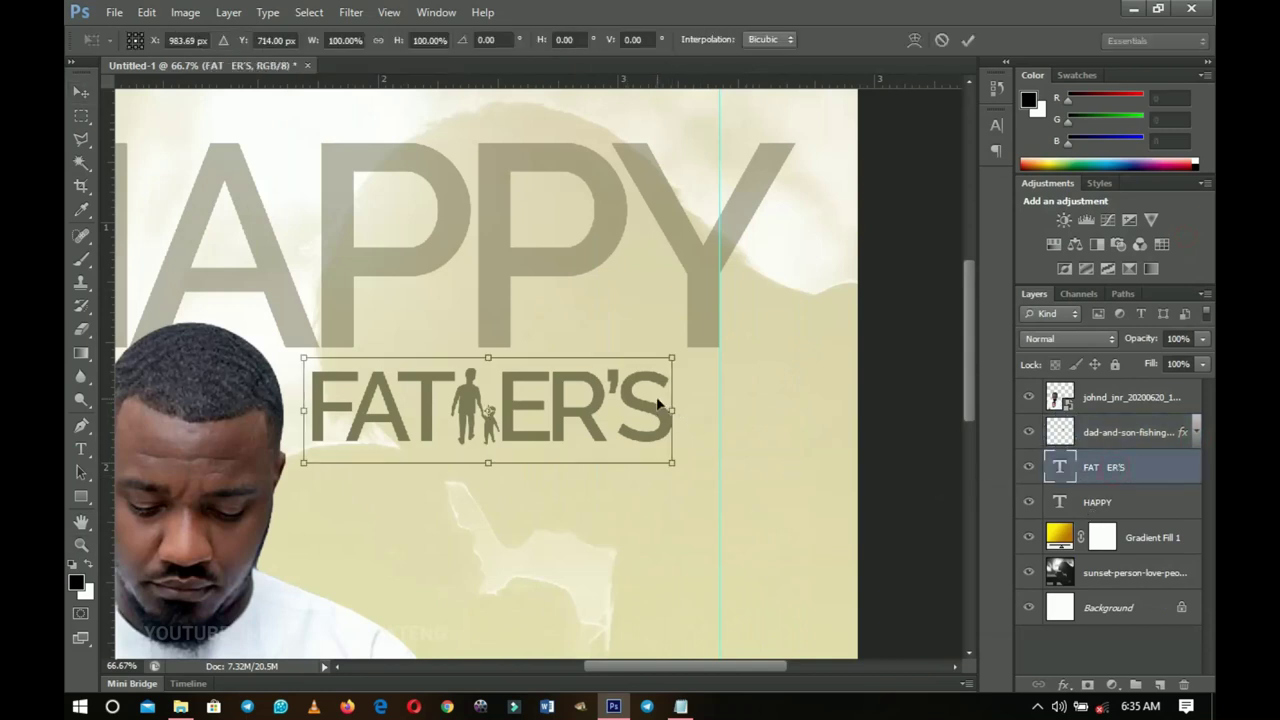
left_click_drag(668, 364, 722, 352)
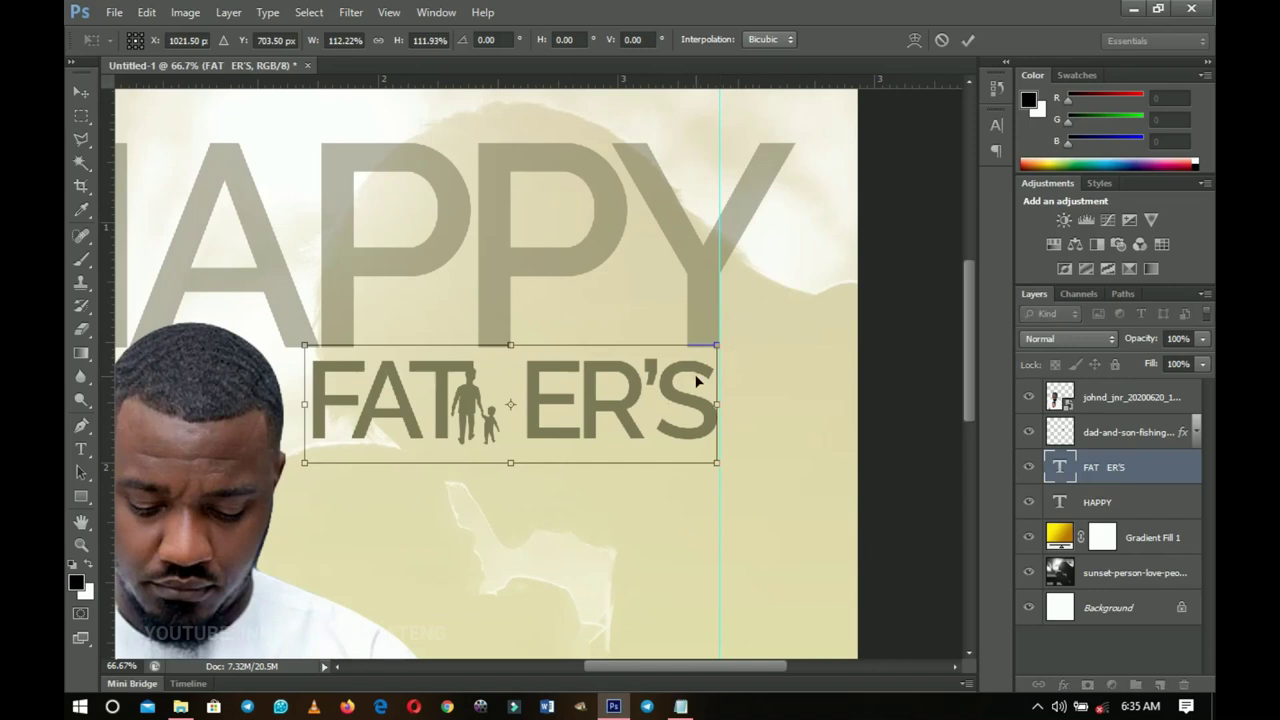
key("Return")
Nudge the silhouette sideways into the widened gap between the T and the E.
left_click(1103, 436)
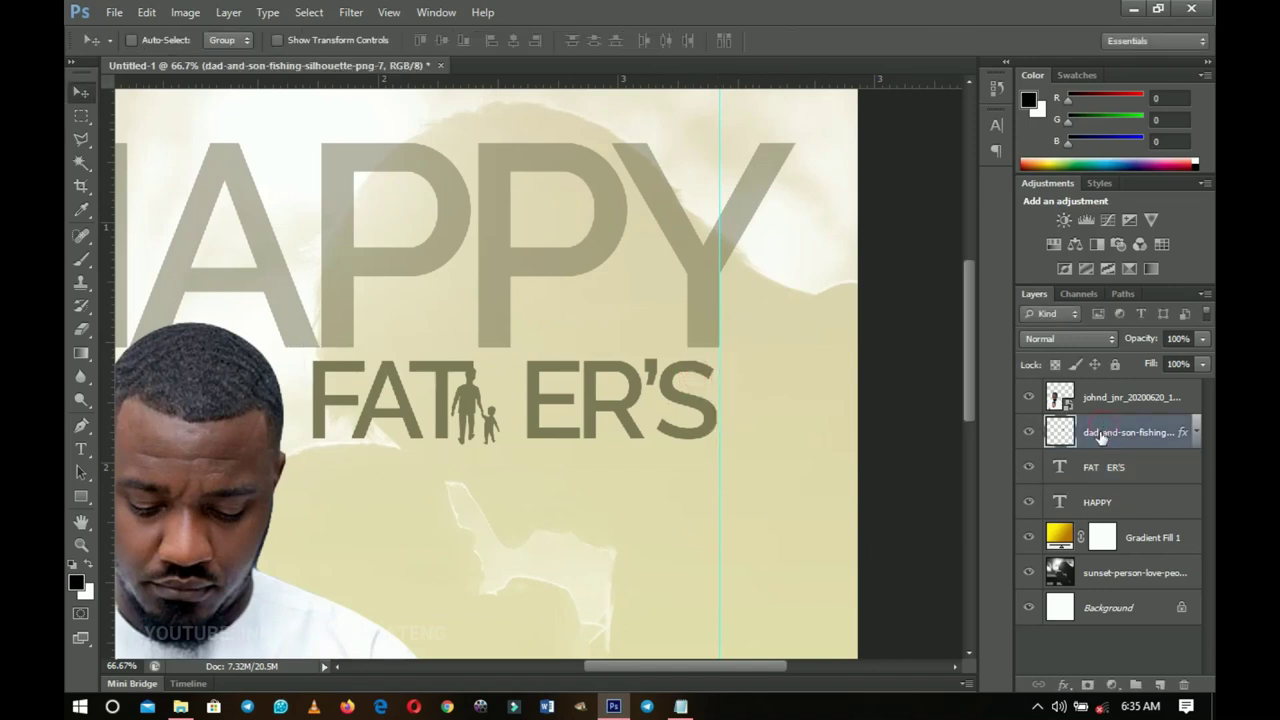
key("Right")
key("Right")
key("Right")
key("Right")
key("Right")
key("Right")
key("Right")
key("Right")
key("Right")
key("Right")
key("Right")
key("Right")
key("Right")
key("Right")
key("Right")
key("Right")
key("Right")
key("Right")
key("Right")
key("Right")
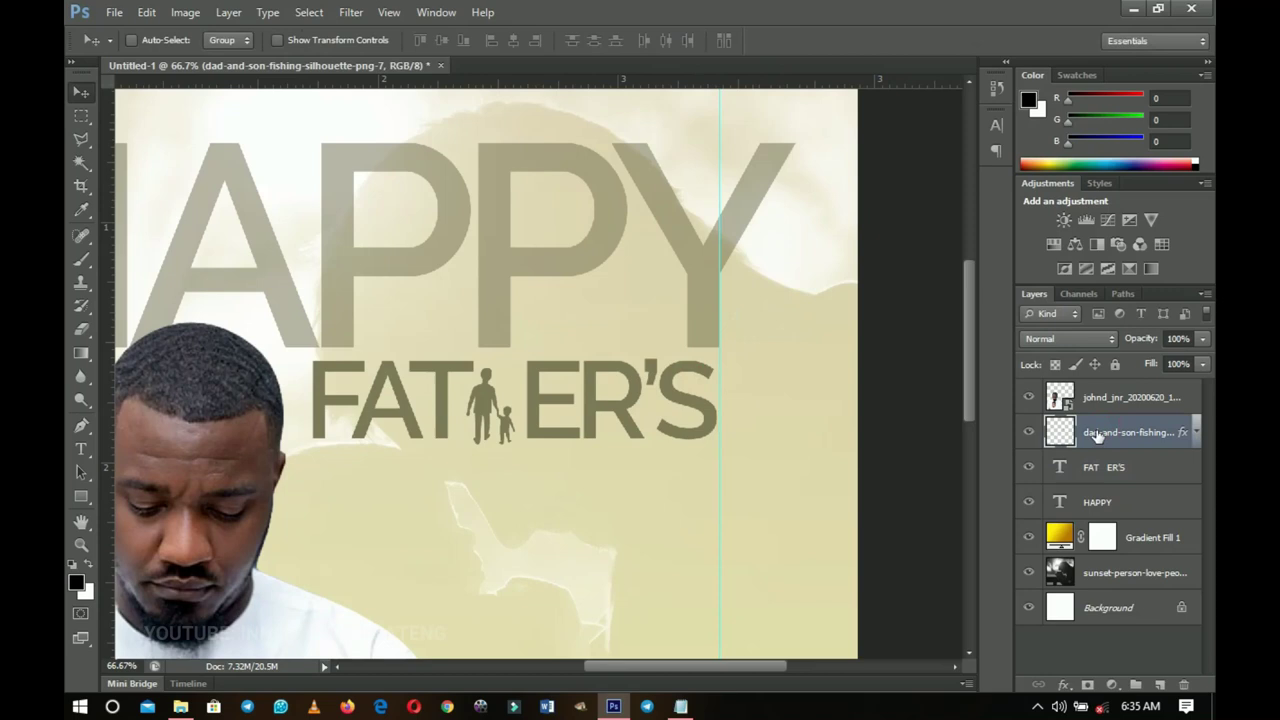
key("Right")
key("Right")
Scale the silhouette up to about 110% so it matches the height of the surrounding letters.
key("ctrl+t")
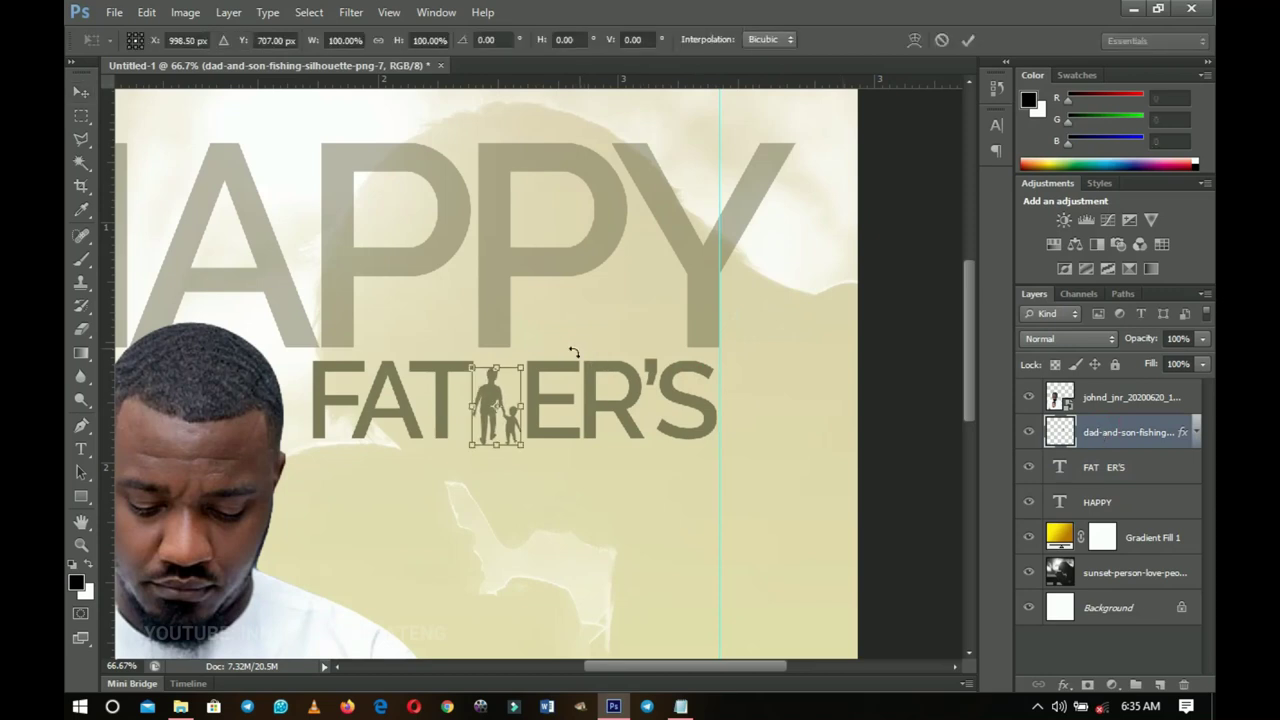
left_click_drag(476, 371, 466, 363)
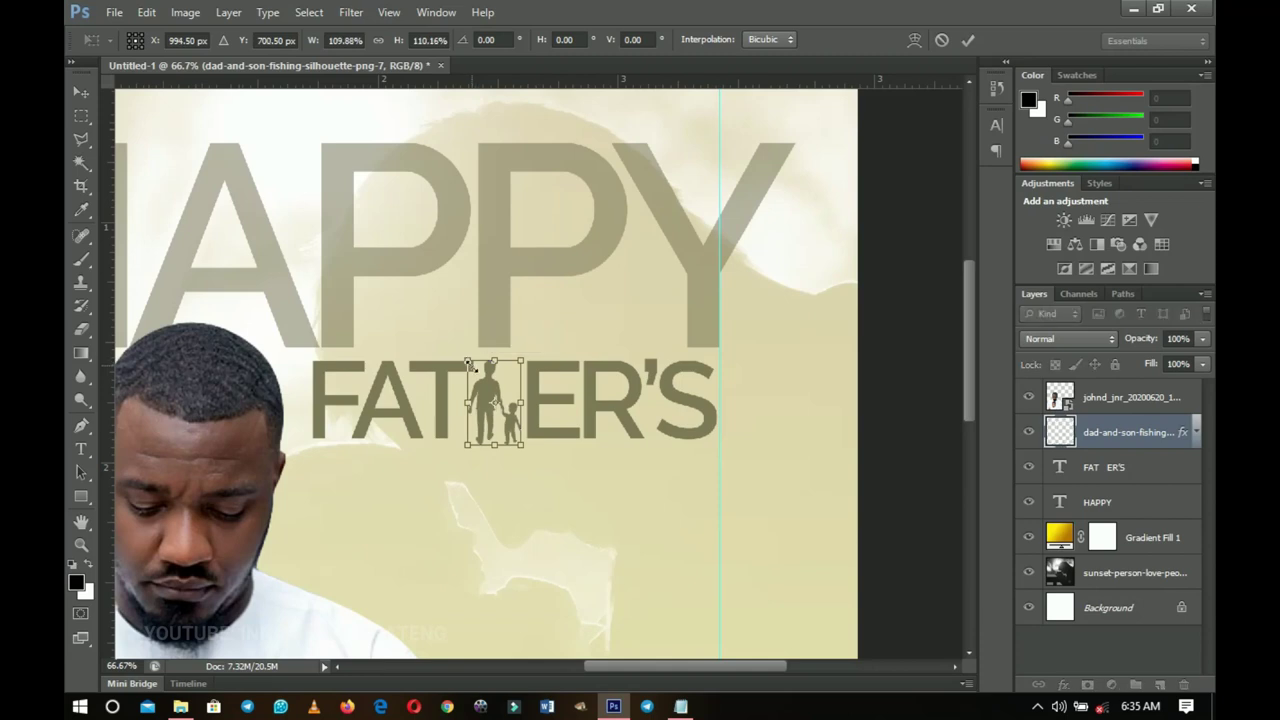
key("Return")
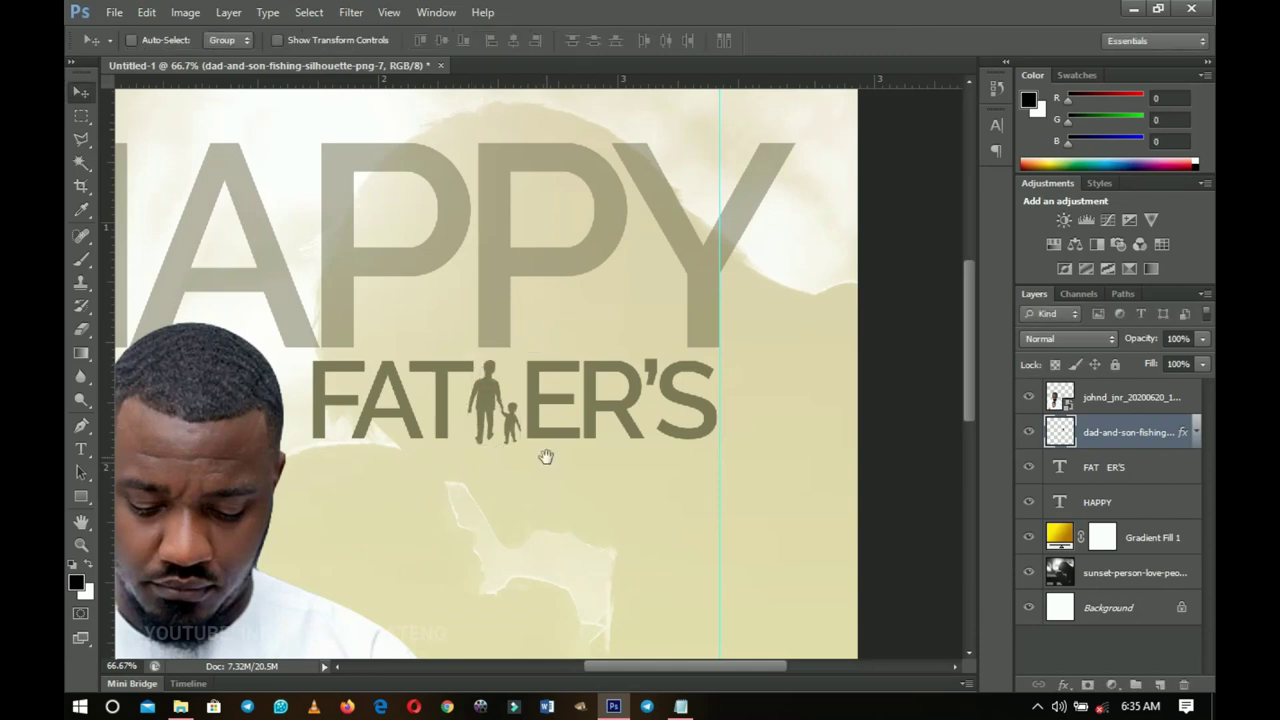
Duplicate the HAPPY text layer and place the copy directly below FATHER'S.
left_click_drag(548, 456, 650, 447)
scroll(646, 430, "down", 2)
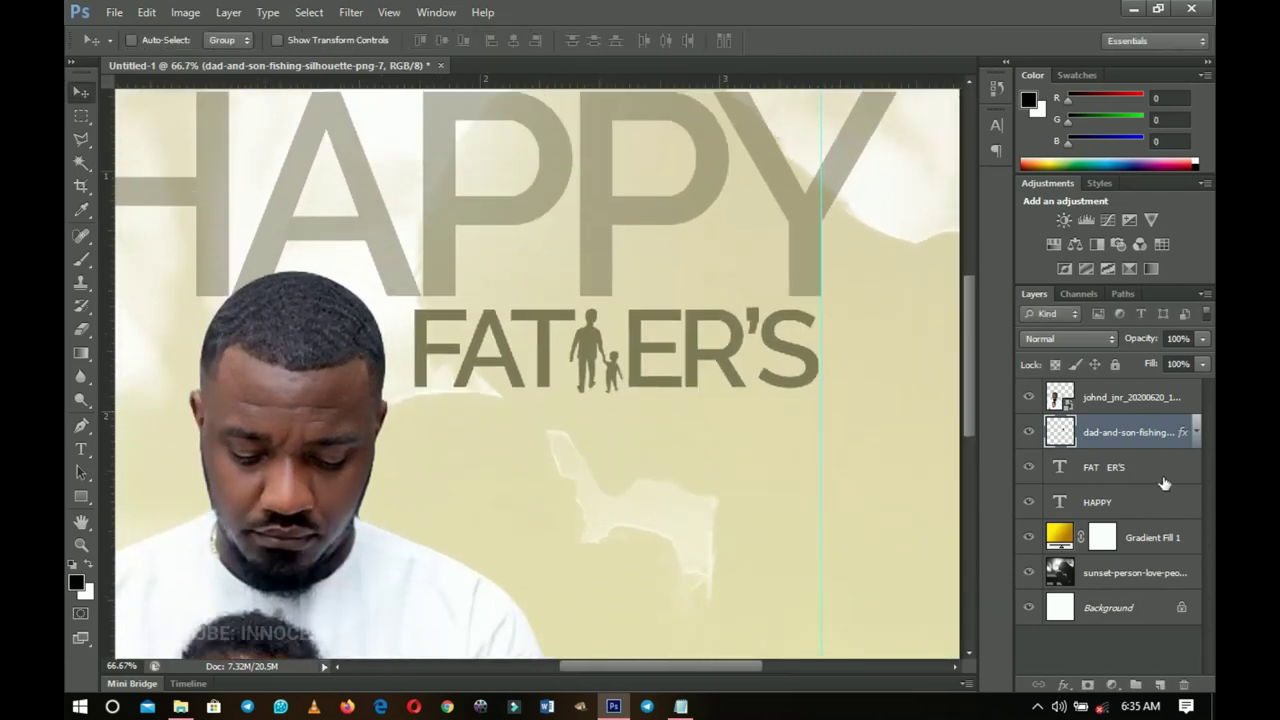
left_click(1130, 468)
left_click(1110, 502)
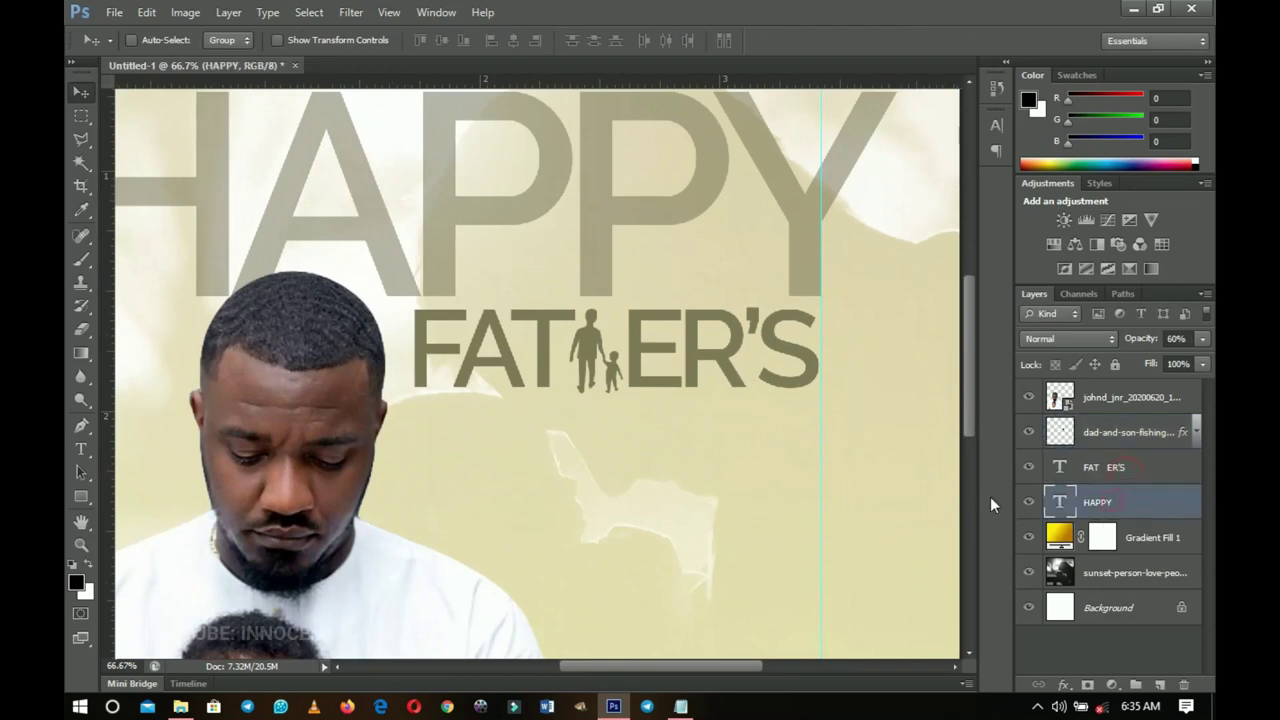
key("ctrl+j")
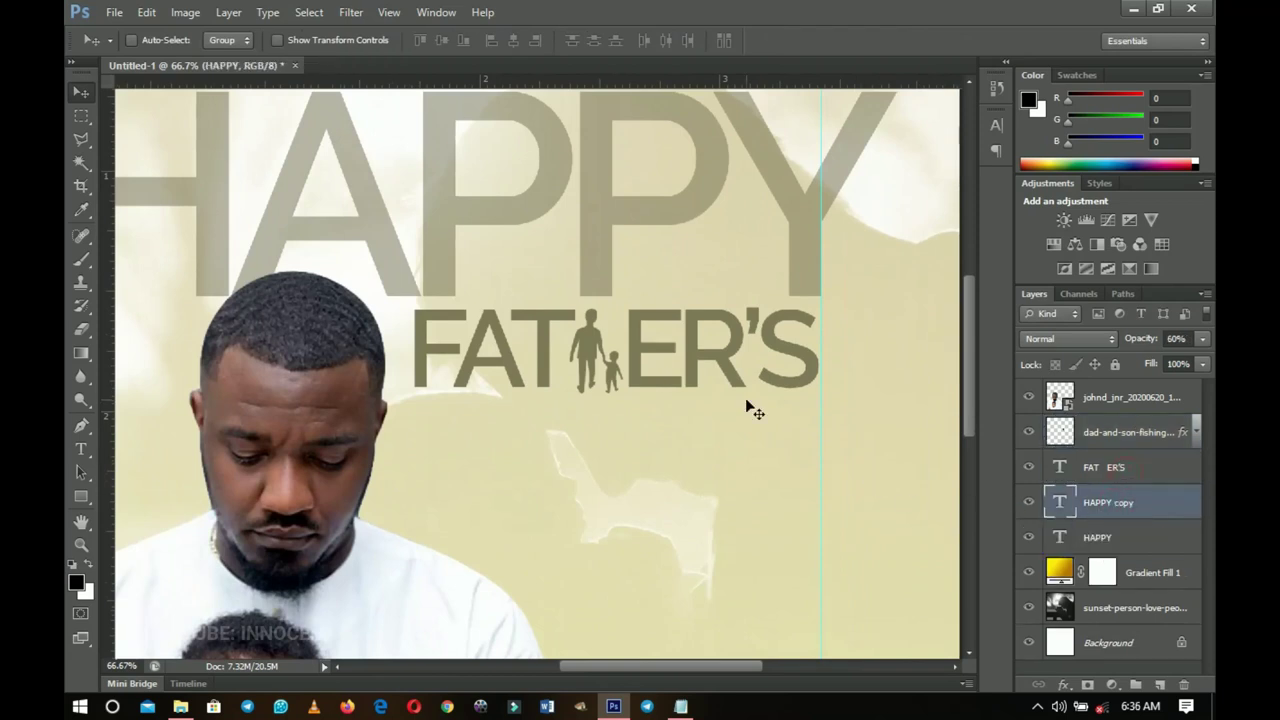
left_click_drag(651, 194, 657, 515)
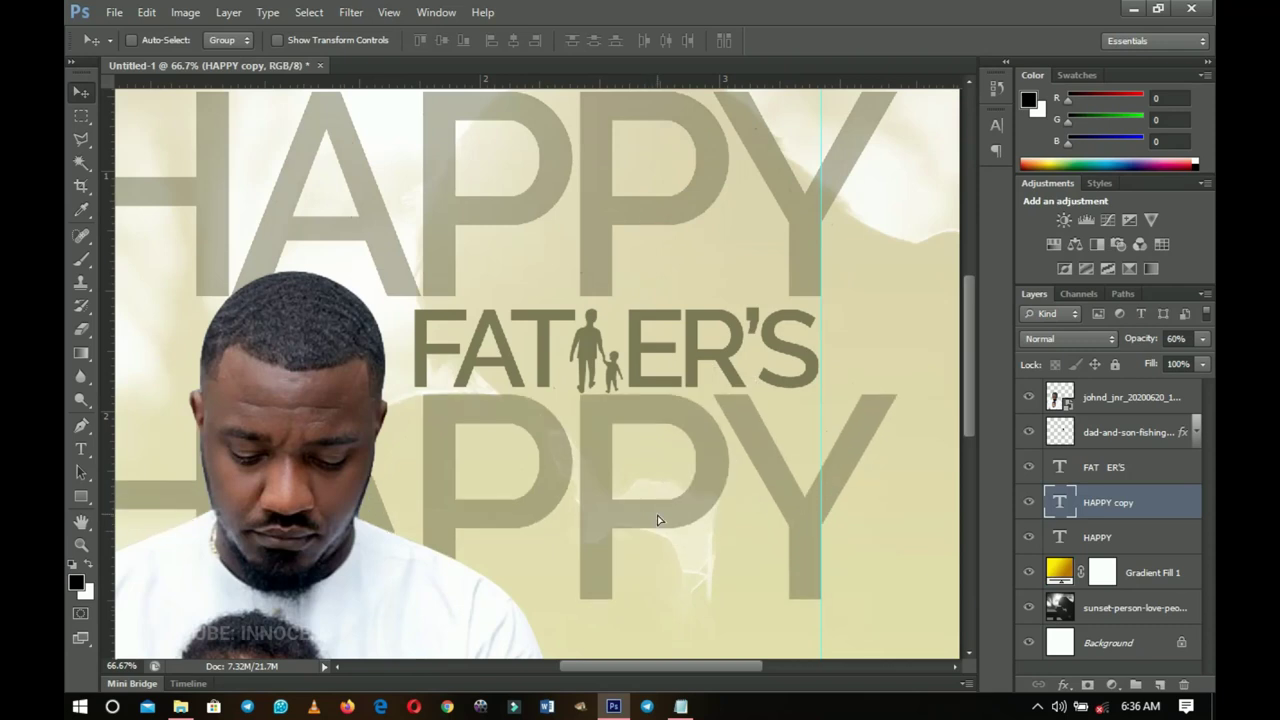
Replace the copied HAPPY text with DAY and align it left.
key("t")
left_click(656, 512)
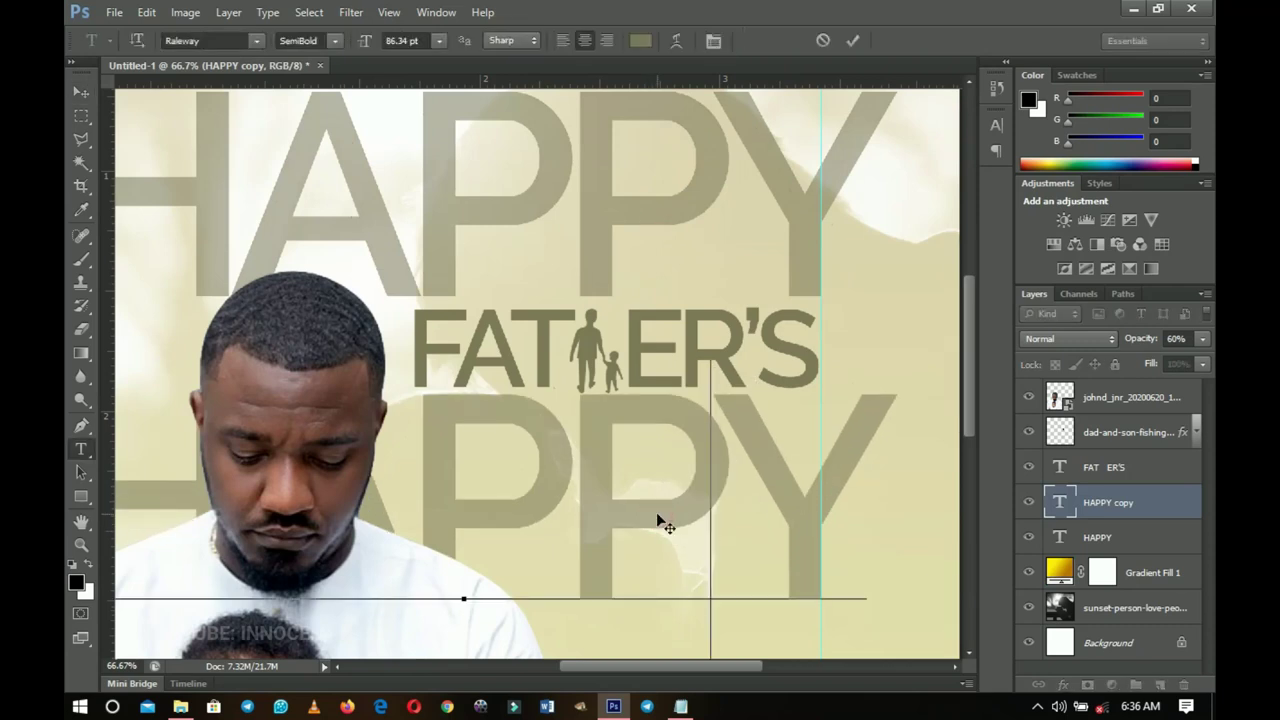
key("ctrl+a")
type("DAY")
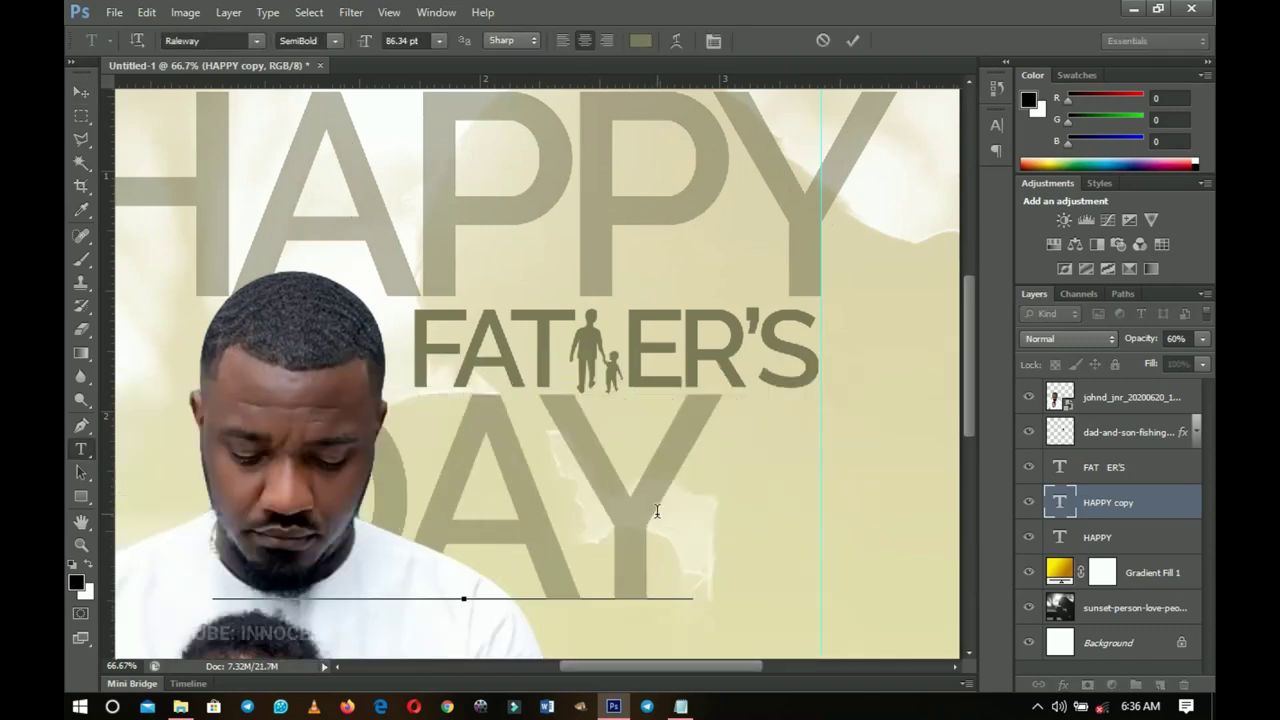
key("ctrl+a")
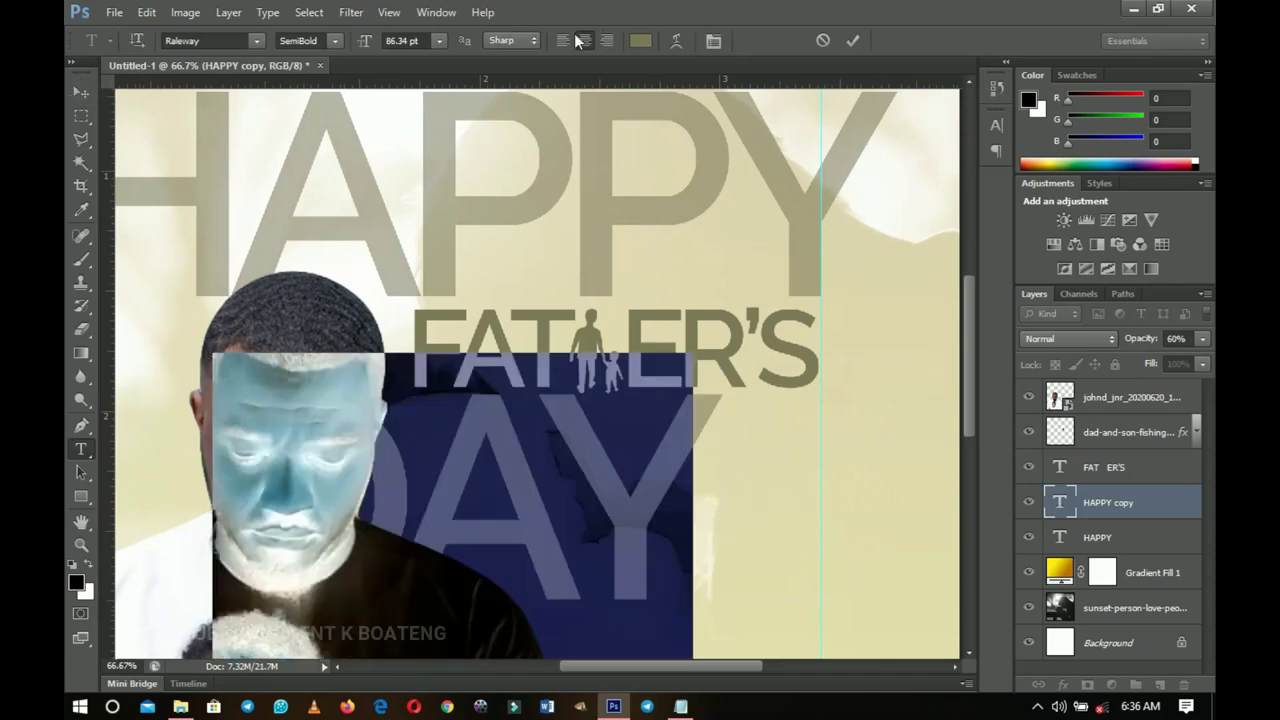
left_click(584, 40)
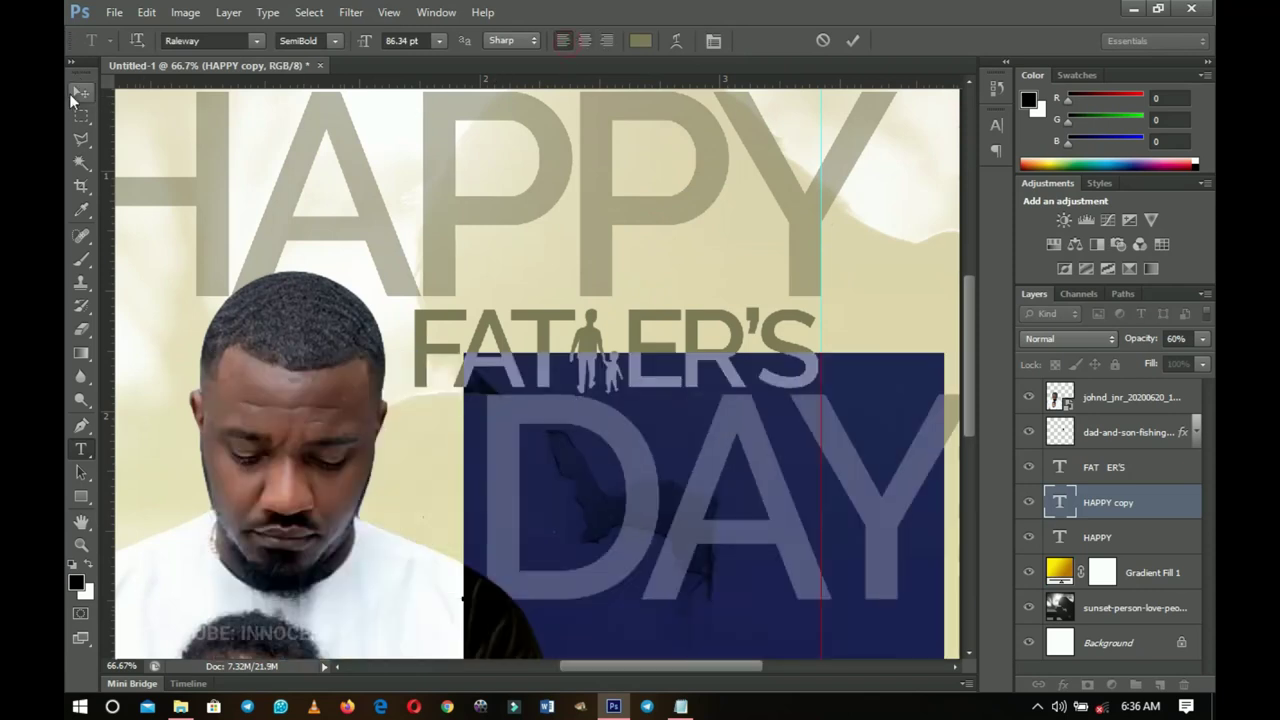
Shrink DAY to roughly the width of FATHER'S and position it beneath that word, ending near the guide.
left_click(80, 92)
left_click_drag(887, 462, 757, 461)
key("ctrl+t")
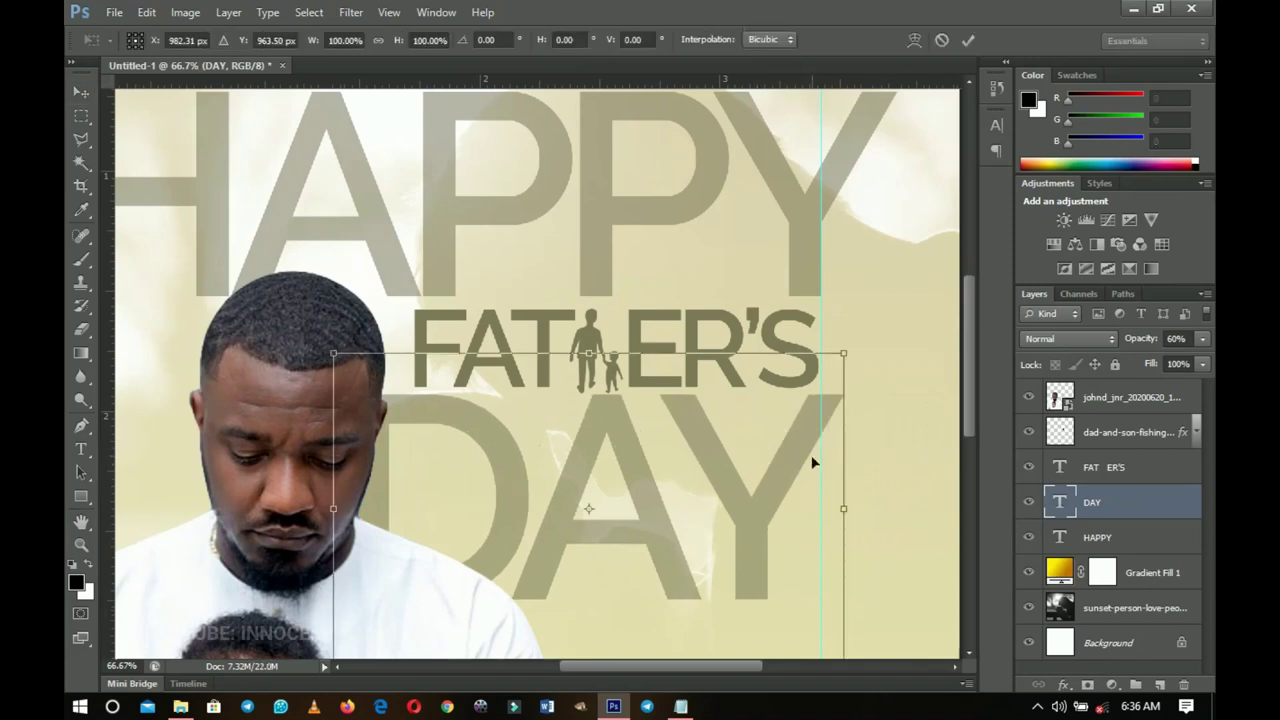
left_click_drag(846, 354, 799, 382)
key("Return")
mouse_move(766, 449)
left_mouse_down()
mouse_move(785, 427)
mouse_move(783, 441)
left_mouse_up()
Nudge DAY upward to tighten the gap below FATHER'S.
scroll(585, 458, "down", 3)
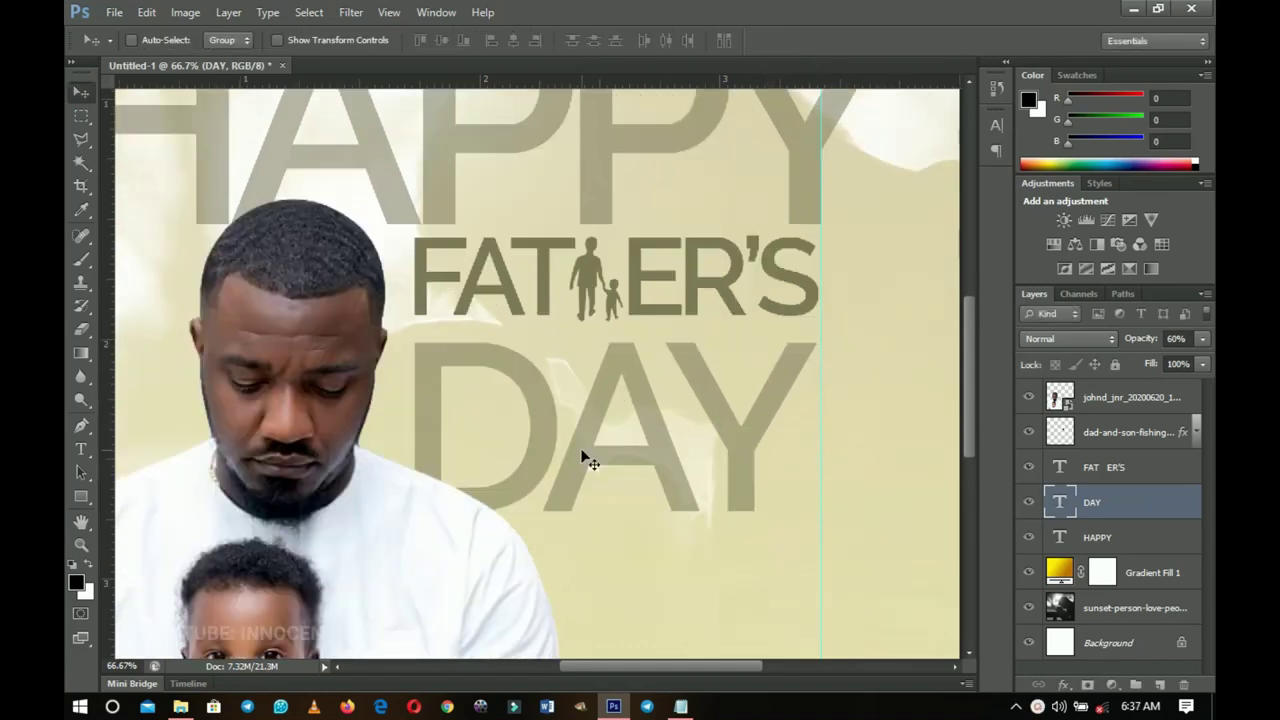
key("Up")
key("Up")
key("Up")
key("Up")
key("Up")
key("Up")
key("Up")
key("Up")
key("Up")
key("Up")
key("Up")
key("Up")
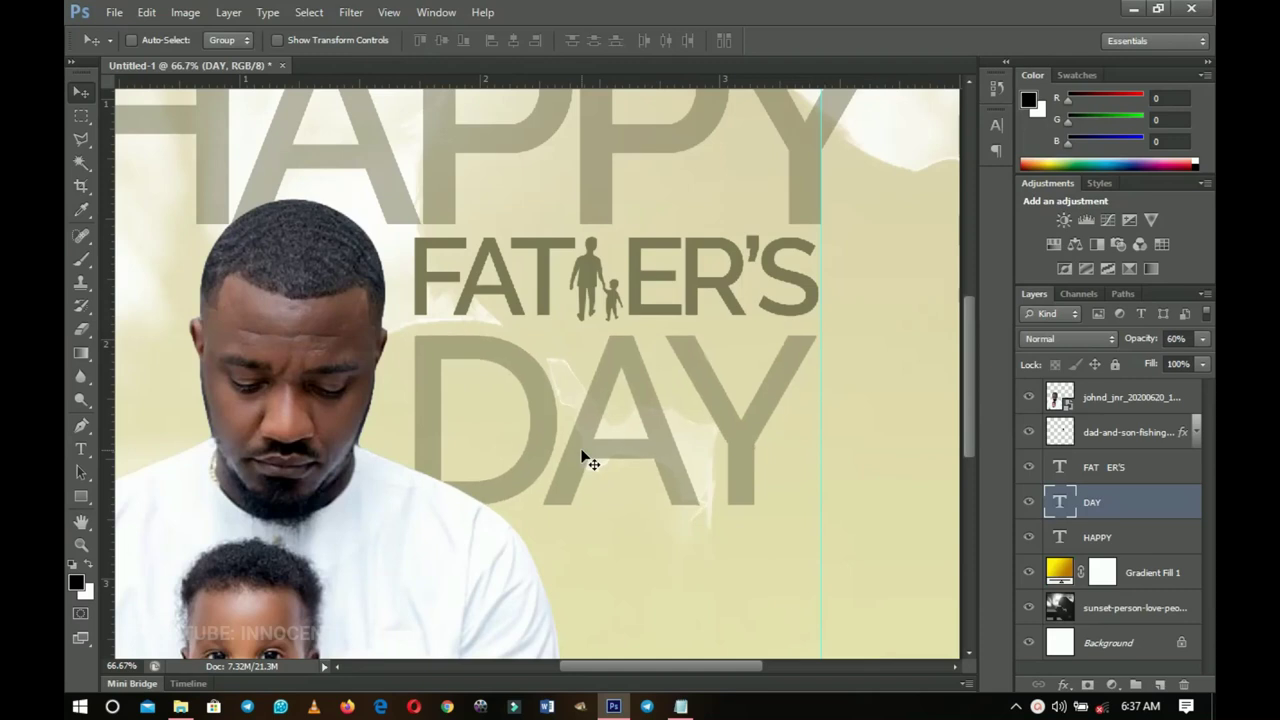
key("Up")
key("Up")
key("Up")
key("Up")
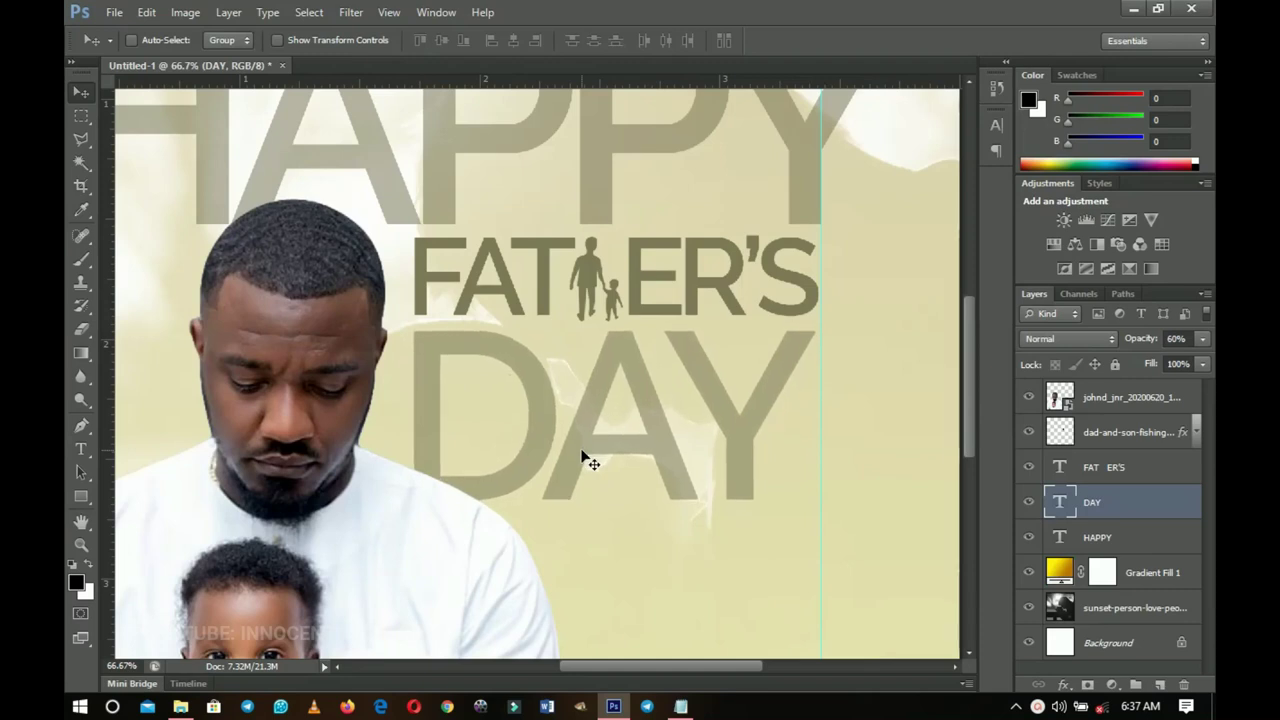
Add a text layer below DAY with the quote "Any man can be a father but it takes someone special to be a DAD", copied from Notepad.
key("ctrl+0")
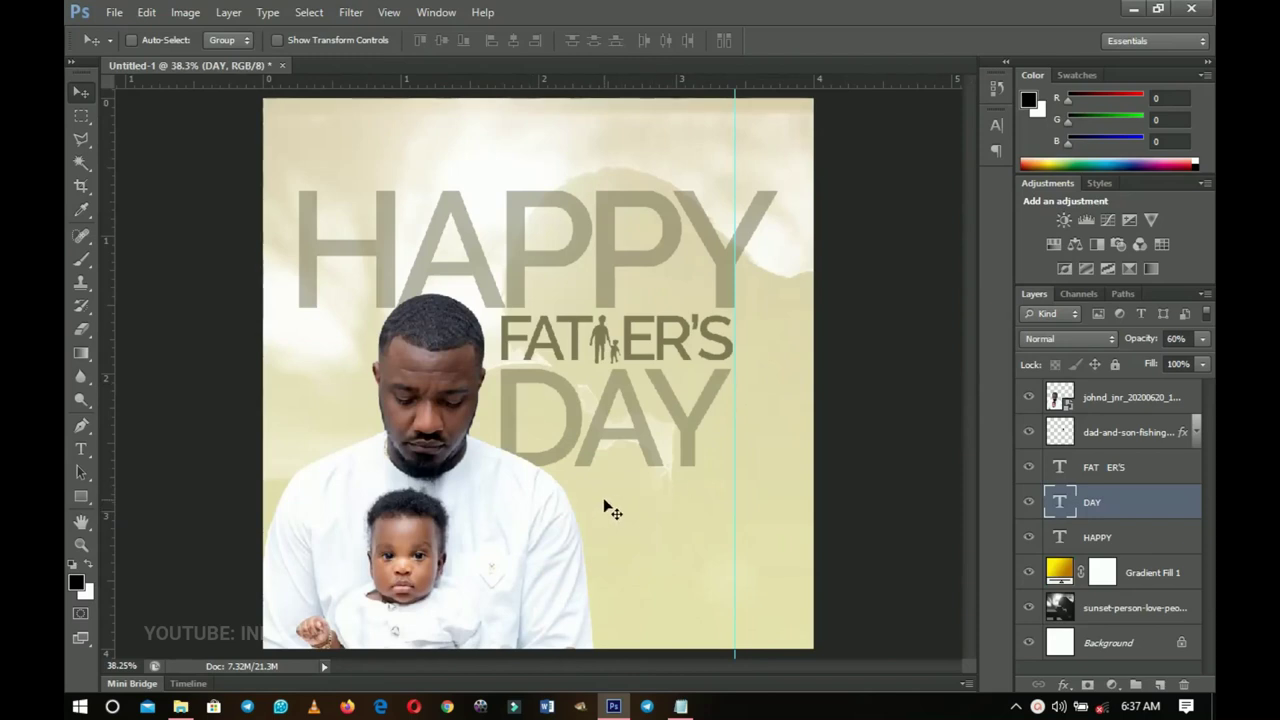
left_click(1175, 400)
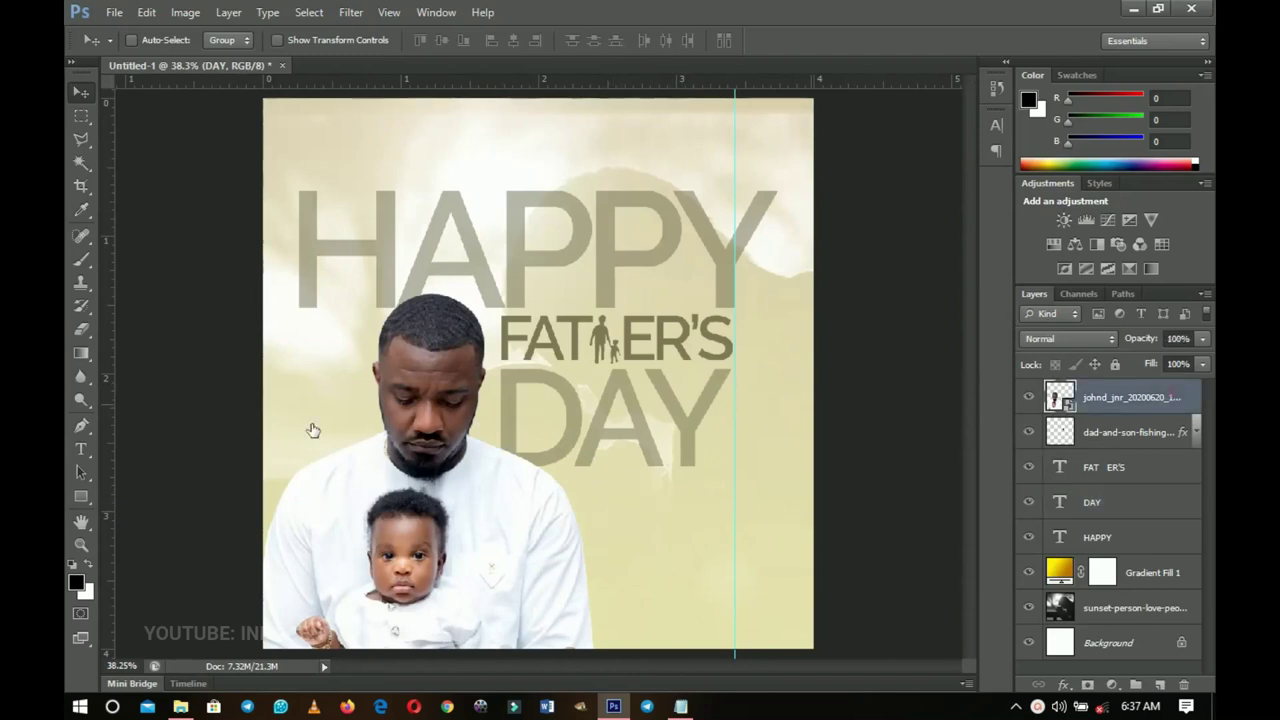
left_click(86, 457)
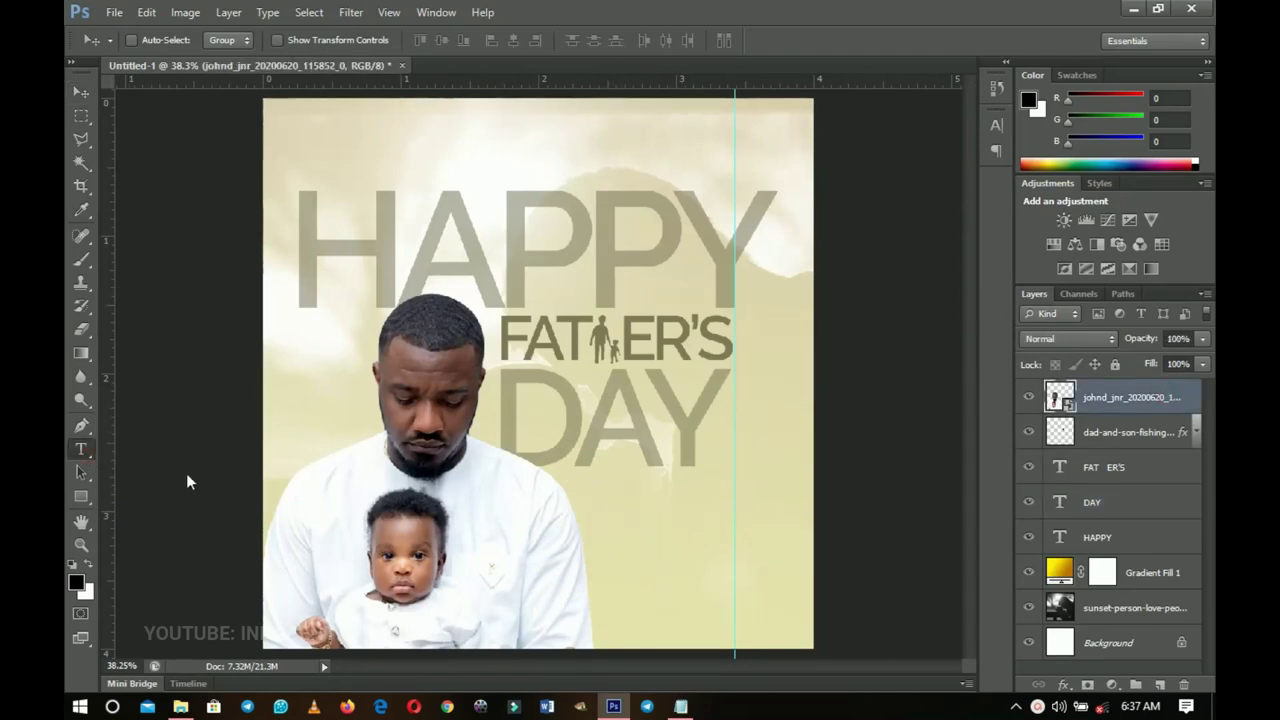
left_click(642, 535)
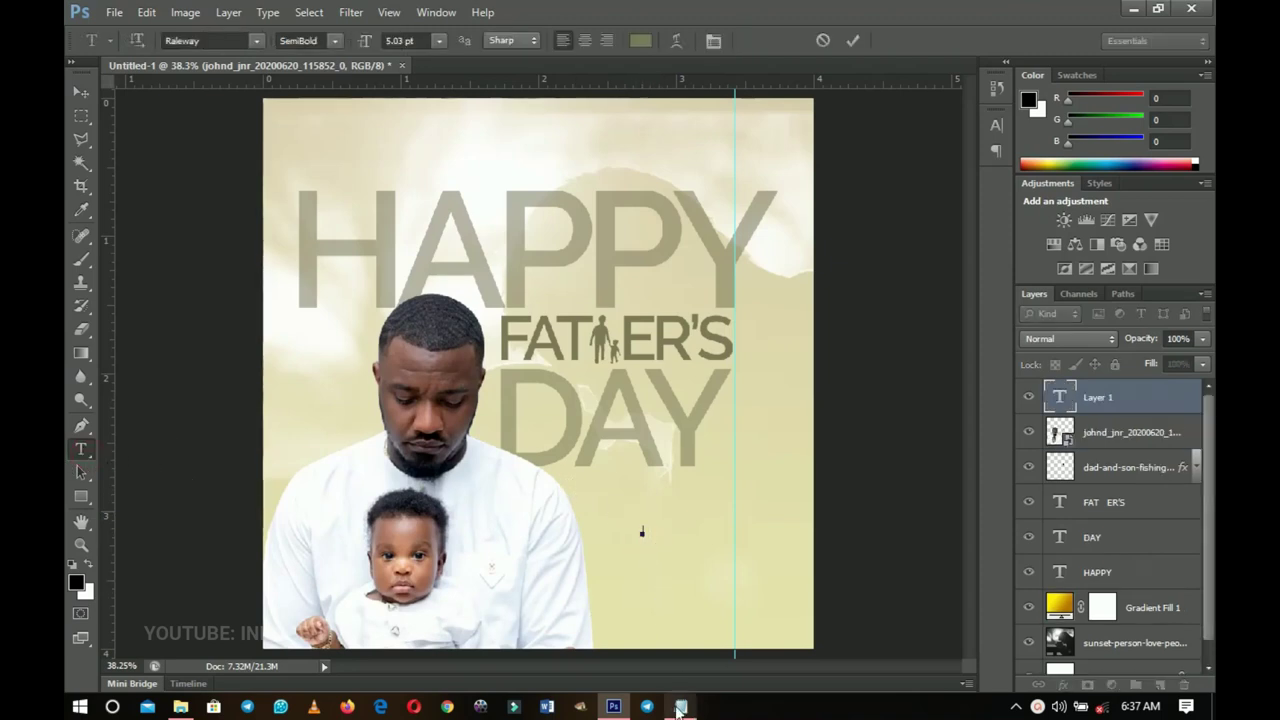
left_click(680, 706)
key("ctrl+a")
key("ctrl+c")
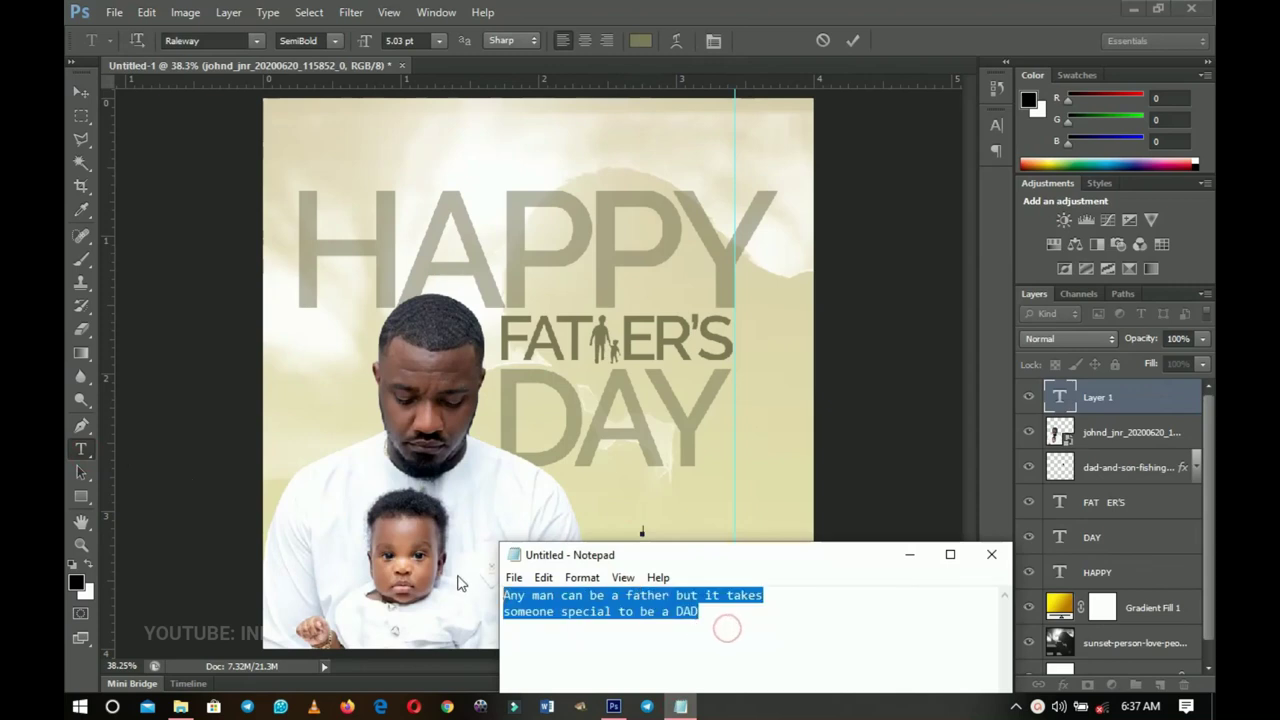
left_click(907, 554)
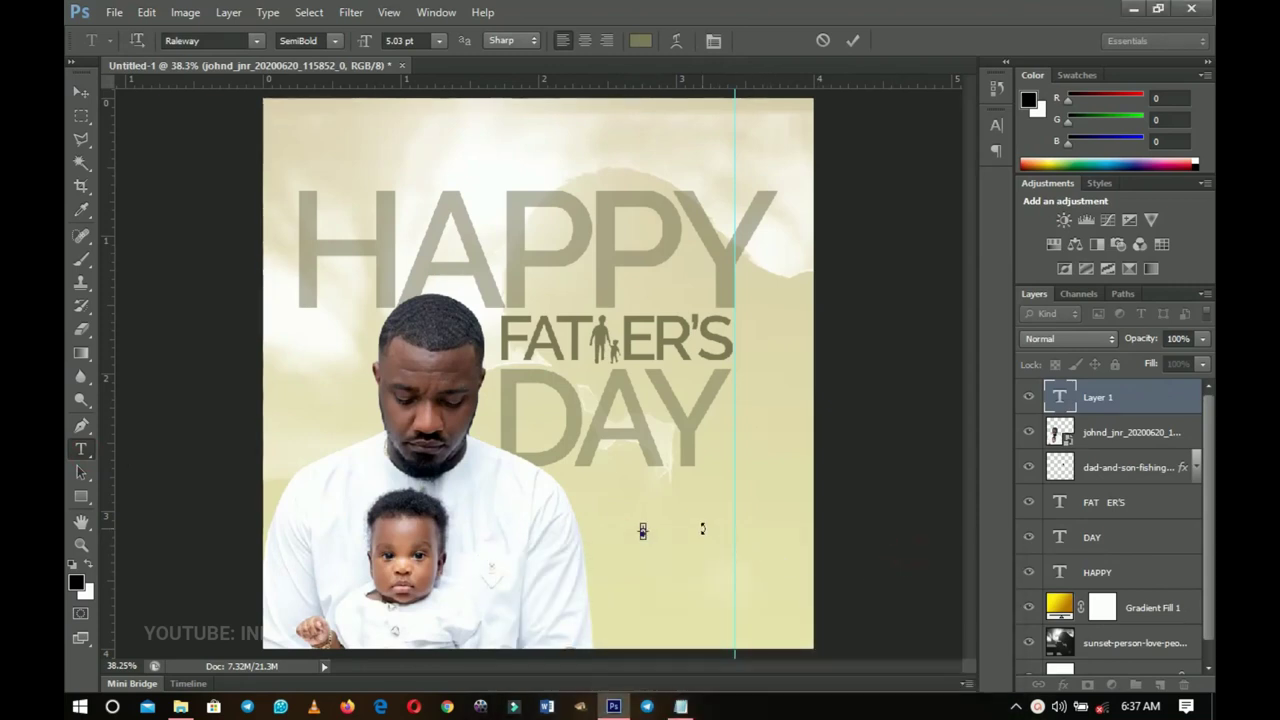
key("ctrl+v")
Center-align both lines of the quote and commit the text.
key("ctrl+a")
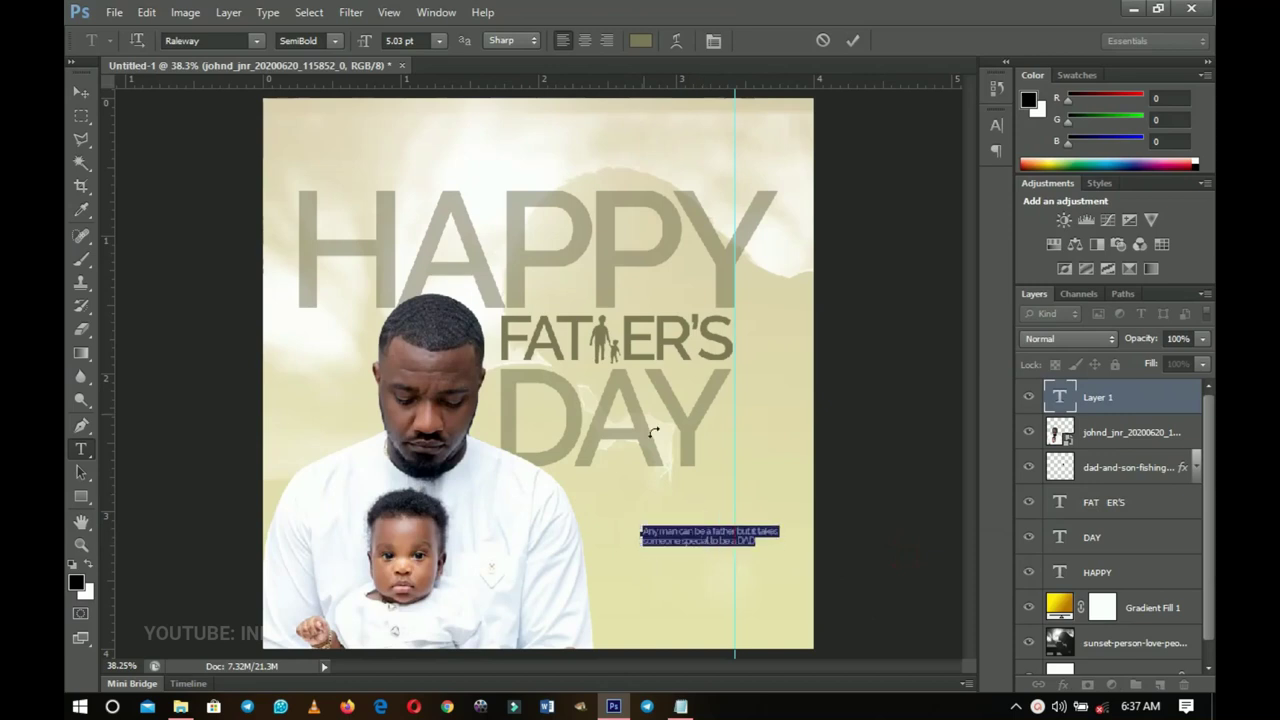
left_click(228, 40)
left_click(584, 40)
key("ctrl+Return")
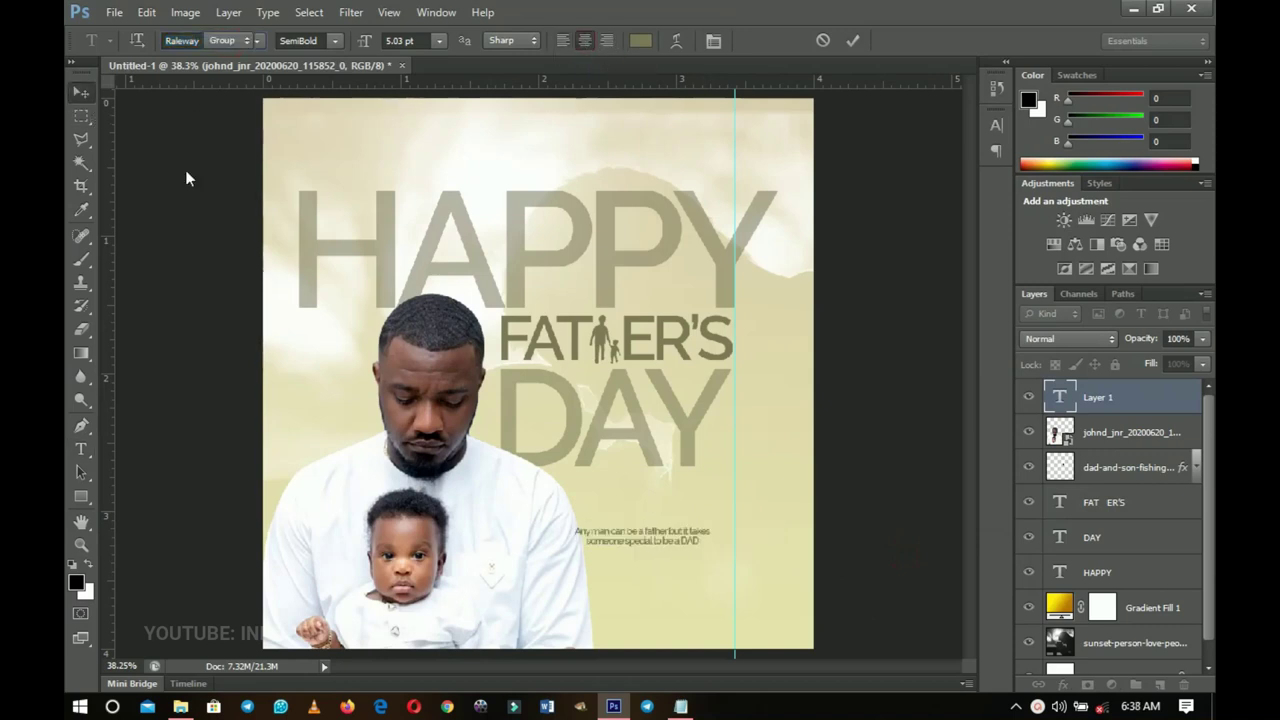
Enlarge the quote and position it in the flyer's lower-right area, beside the father's shoulder.
key("ctrl+t")
left_click_drag(710, 545, 749, 576)
key("Return")
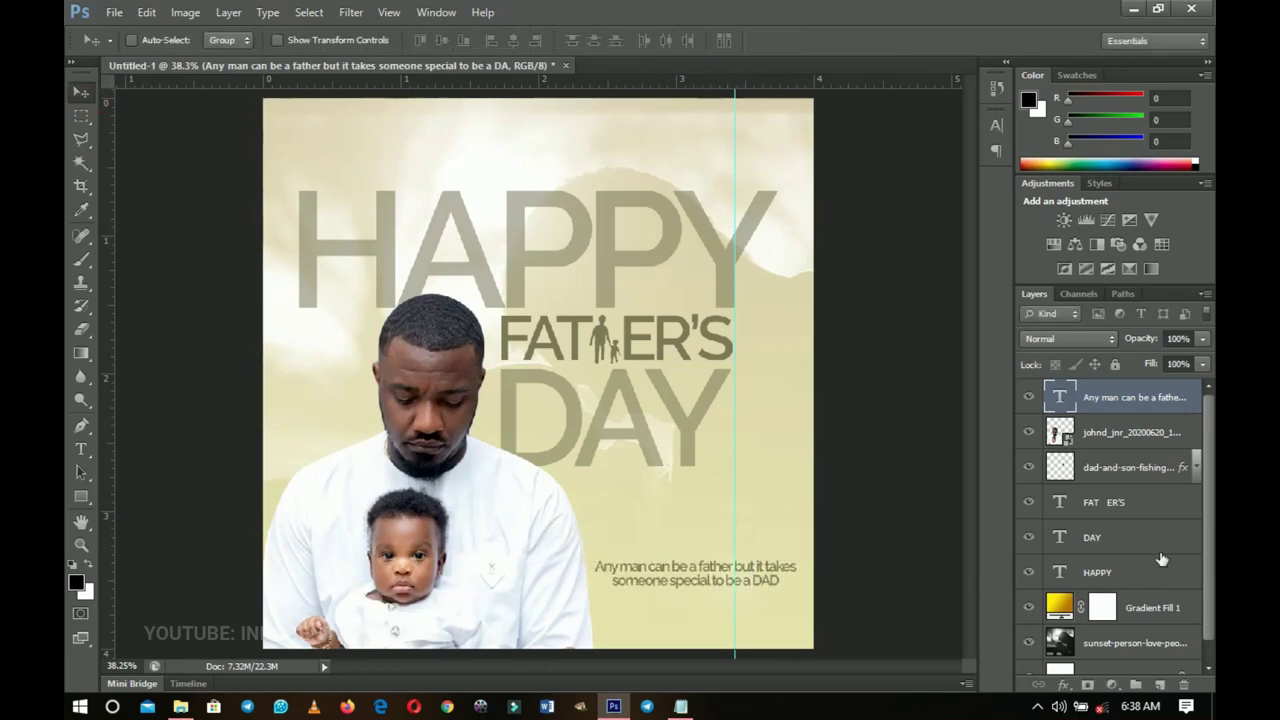
Draw a black rectangle about 1941 by 255 px across the flyer's bottom edge, layered behind the portrait, and lower it slightly.
scroll(1128, 507, "down", 1)
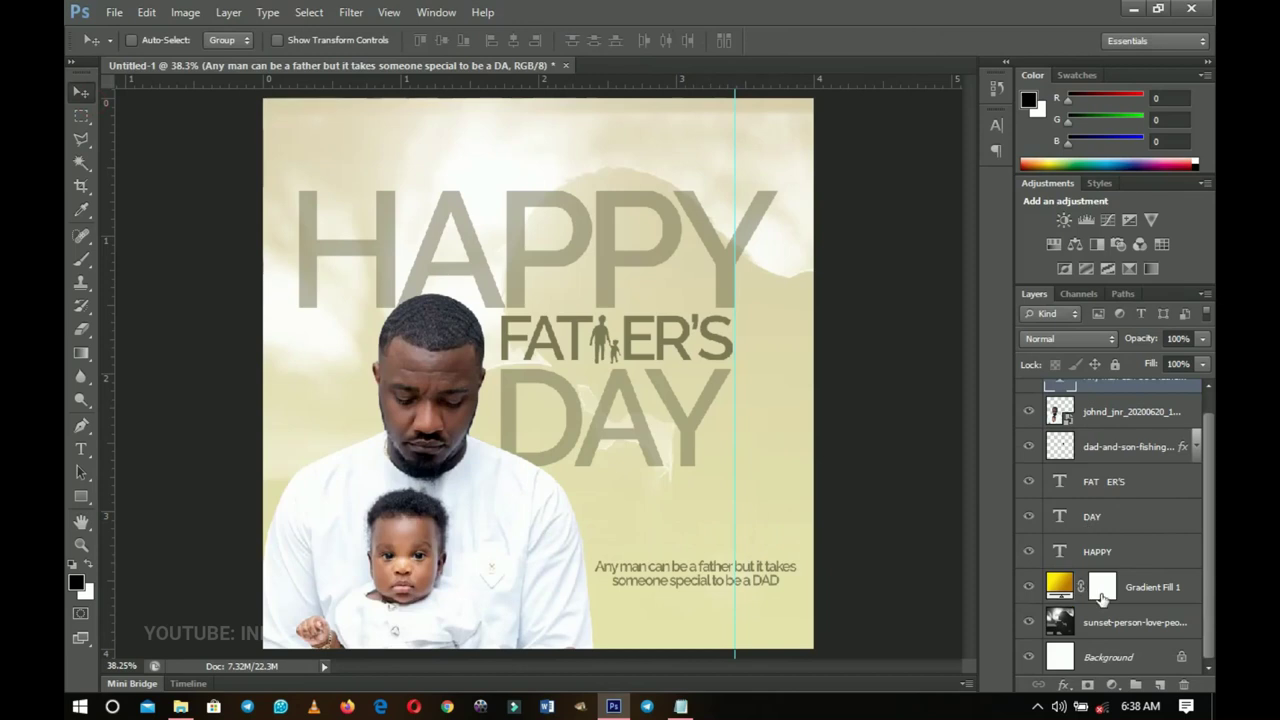
left_click(1110, 418)
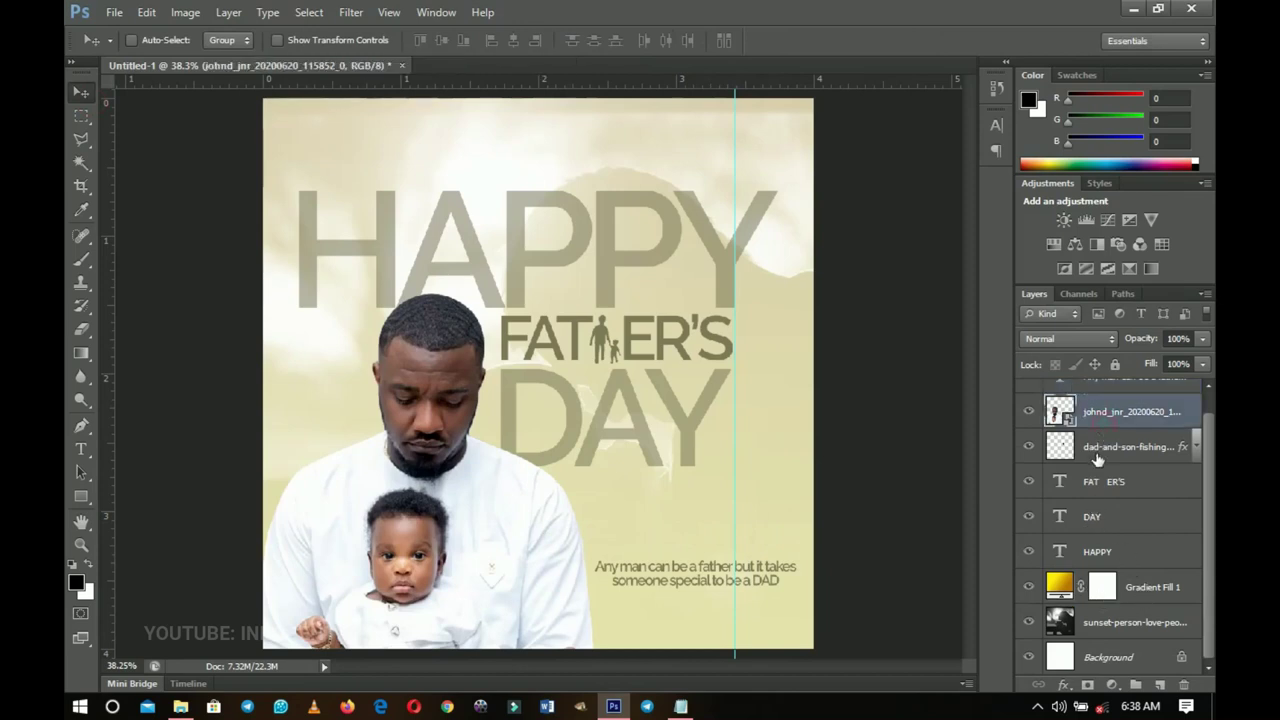
left_click(1110, 446)
left_click(81, 496)
left_click_drag(228, 593, 896, 677)
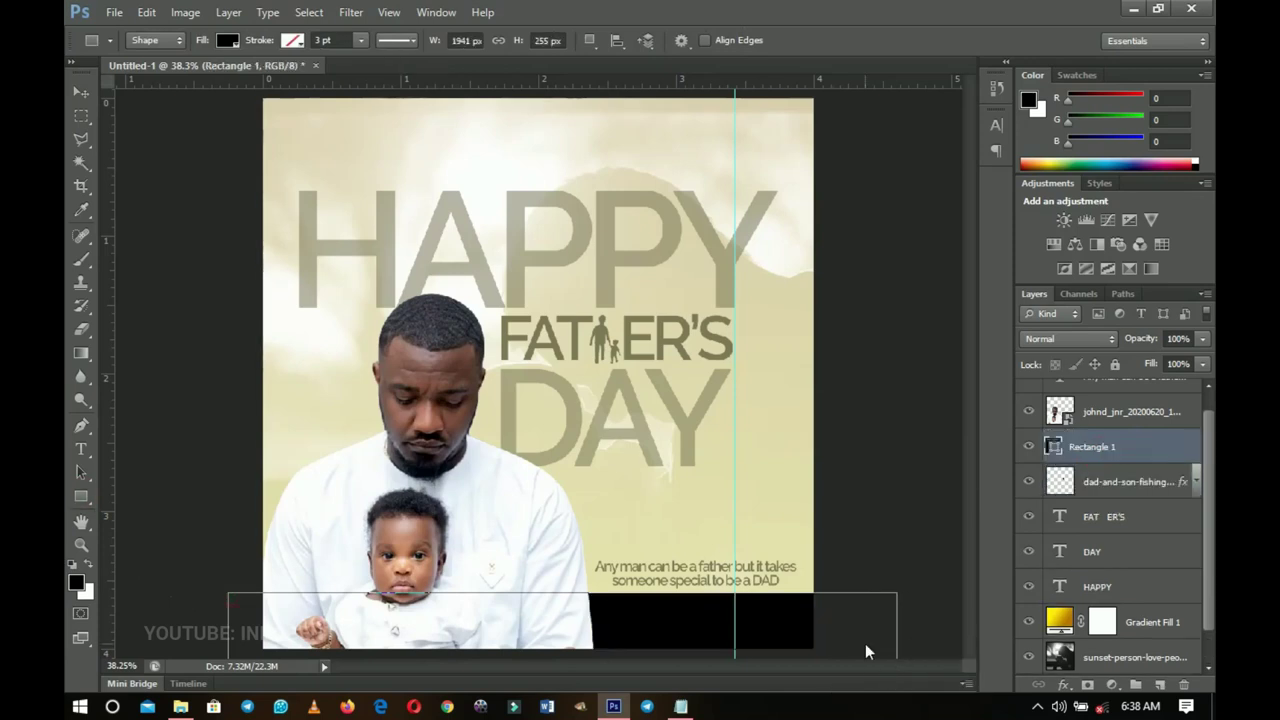
key("v")
left_click_drag(762, 415, 767, 428)
Recolor the bottom rectangle with the olive #7d7a58 sampled from the FATHER'S lettering.
double_click(1055, 447)
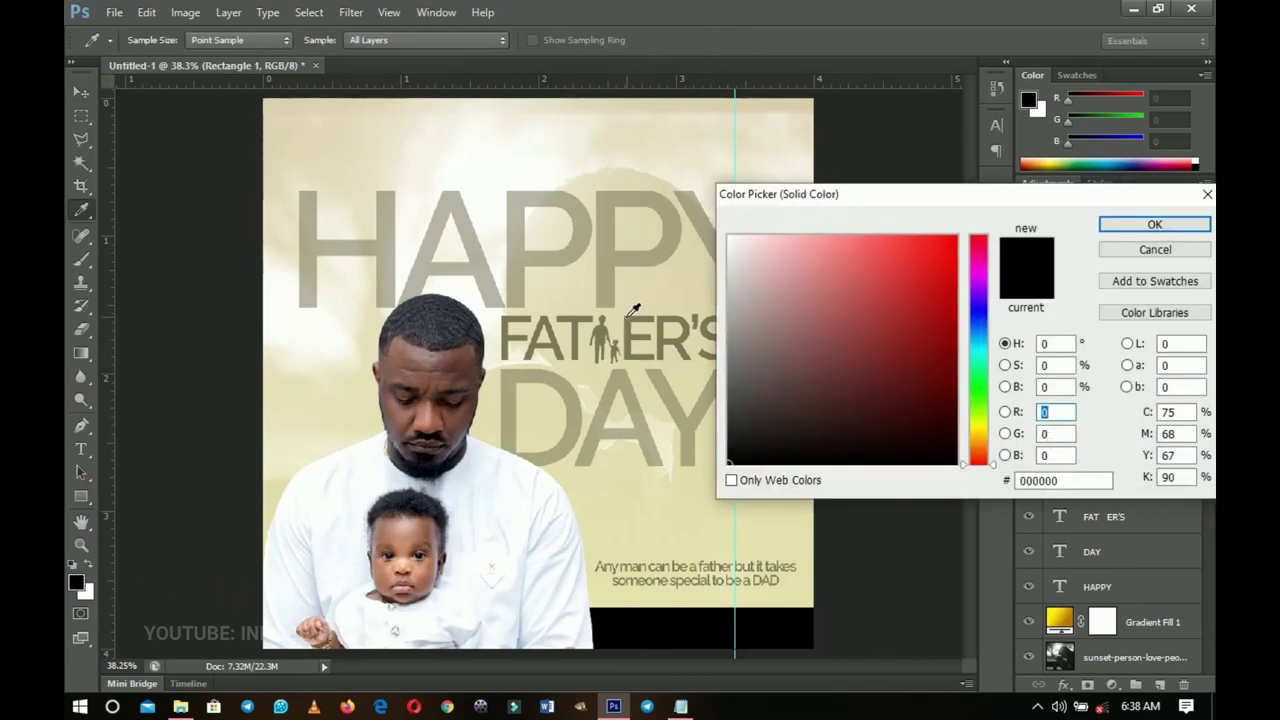
left_click(633, 316)
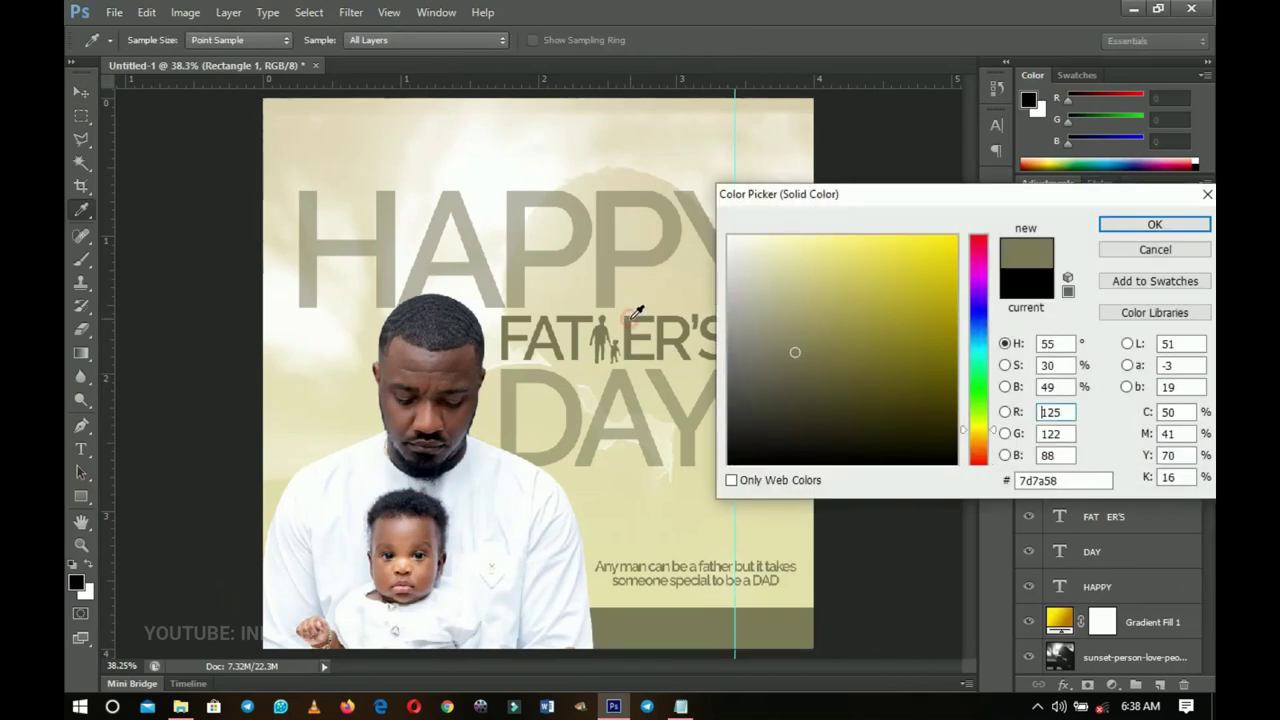
left_click(1155, 226)
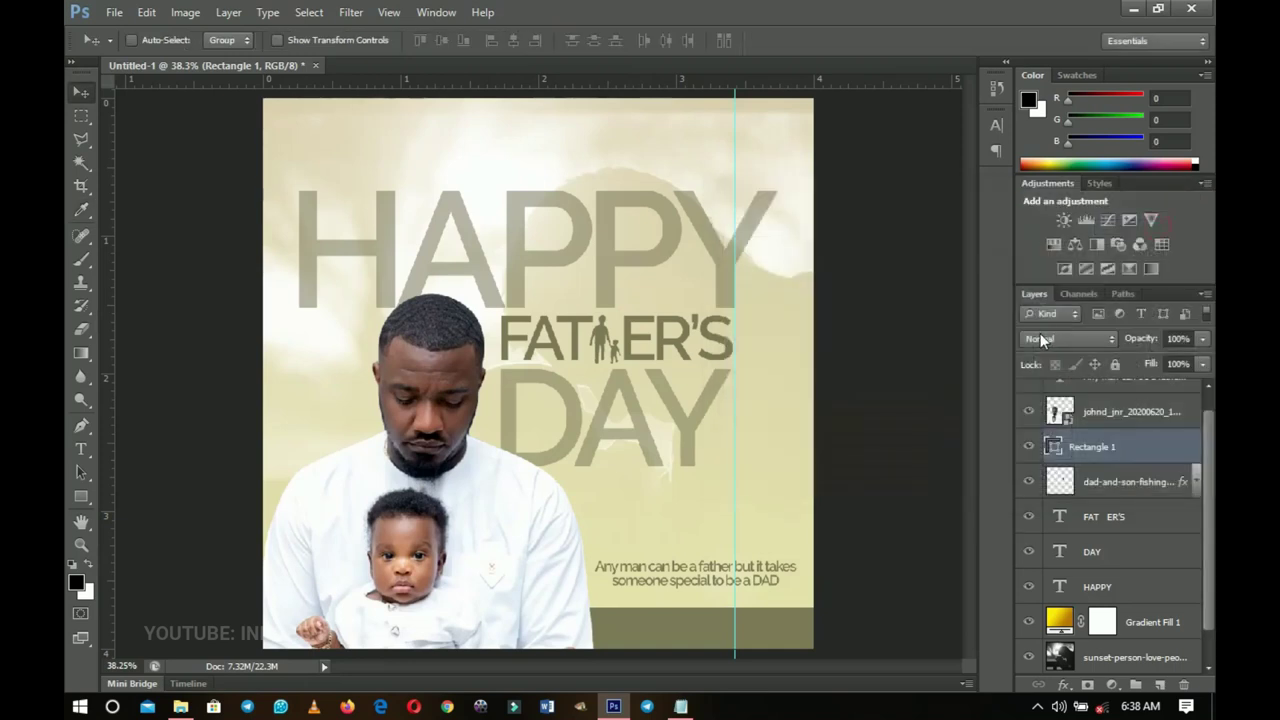
Duplicate the quote text layer and move the copy straight down to the olive bar.
key("z")
scroll(1040, 333, "up", 1)
left_click(1105, 400)
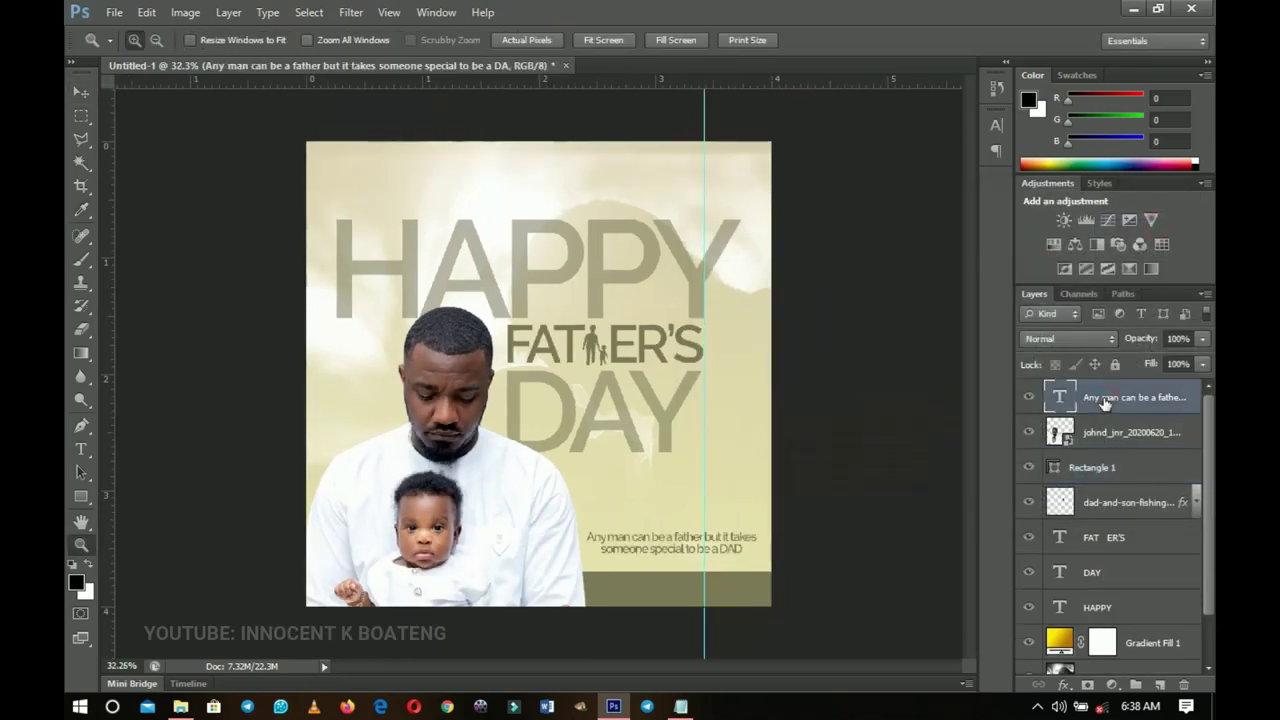
key("ctrl+j")
key("v")
left_click_drag(741, 506, 730, 551)
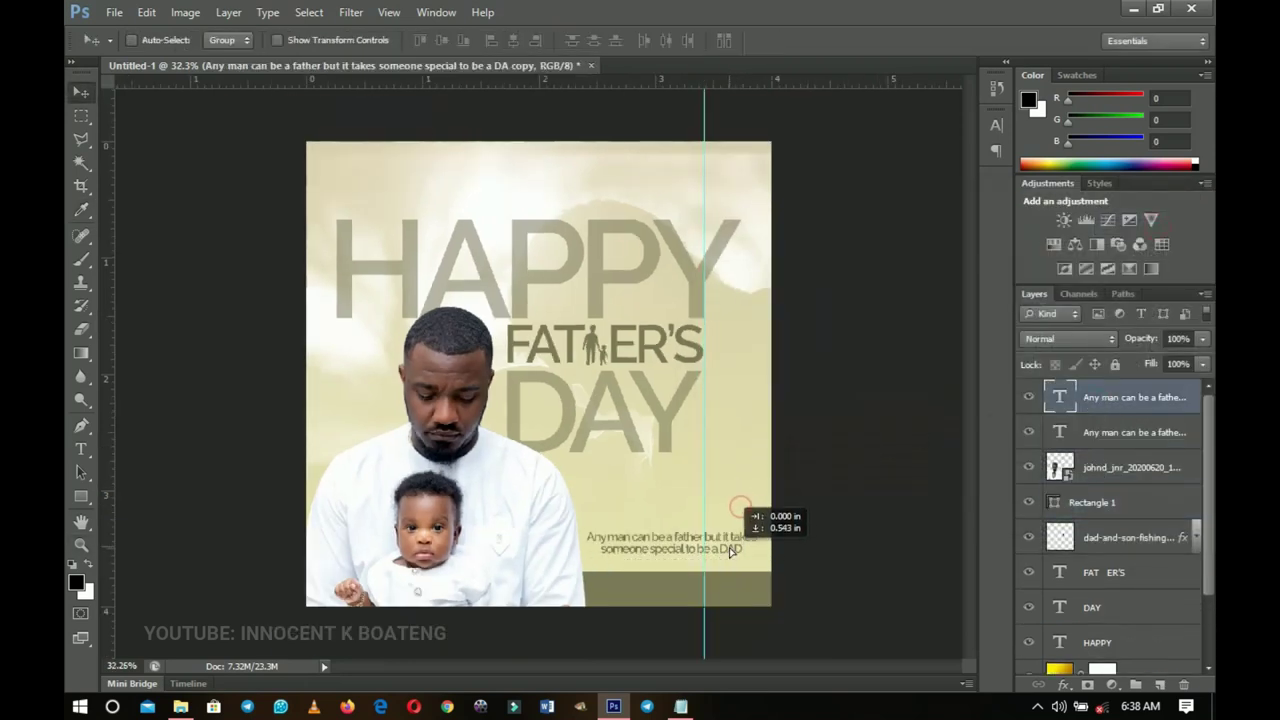
Set the copied quote's text color to white (#ffffff).
double_click(1060, 397)
left_click(640, 40)
left_click(729, 236)
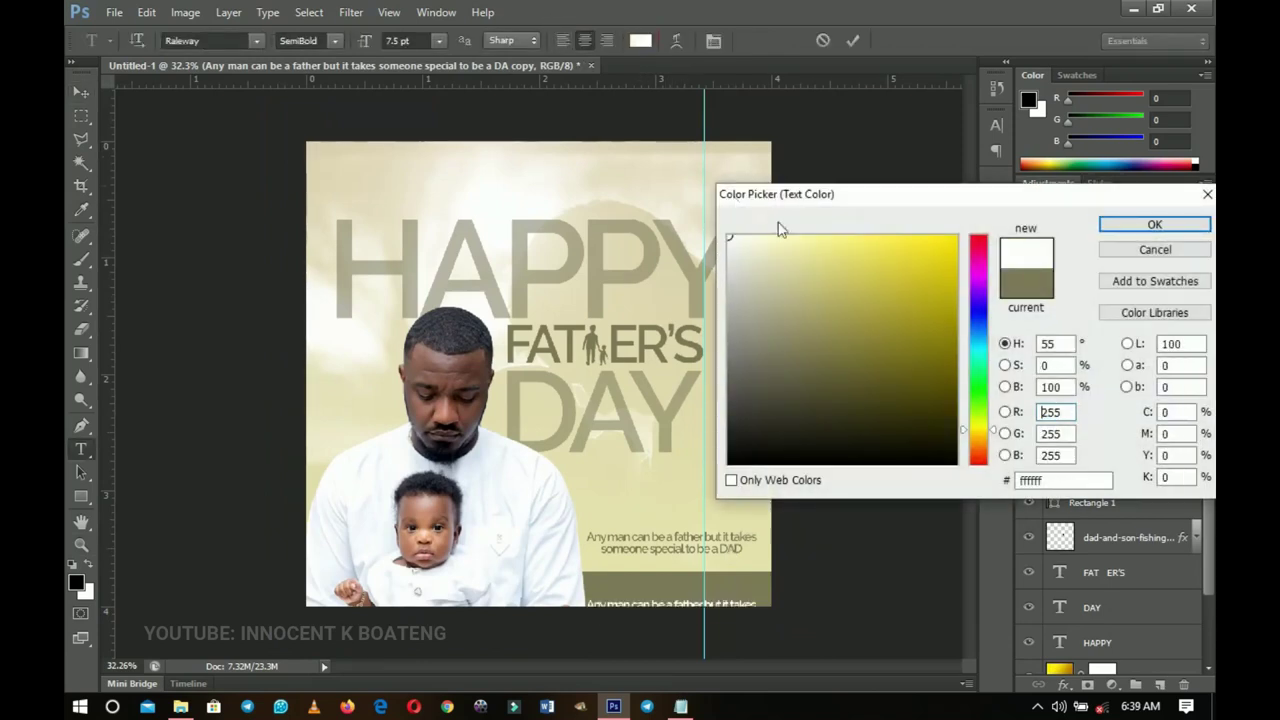
left_click(1155, 224)
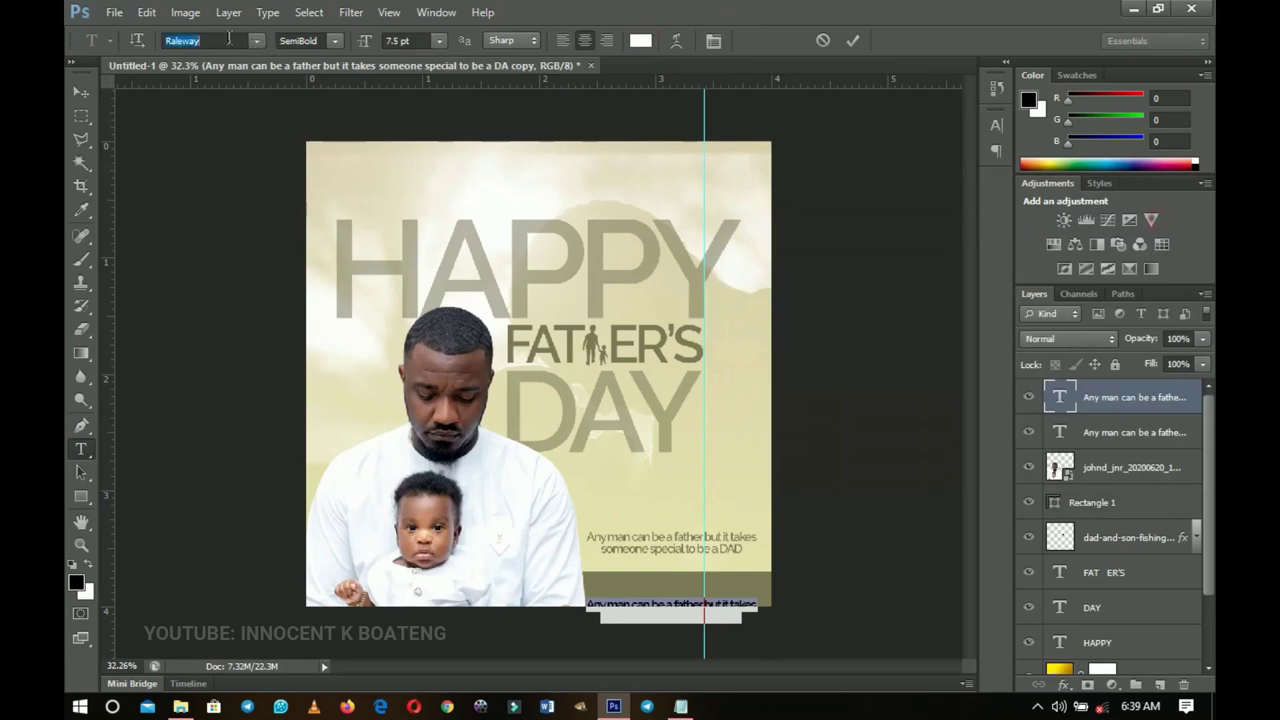
Set the copied quote's font to Poppins Medium and commit the text.
scroll(226, 40, "up", 3)
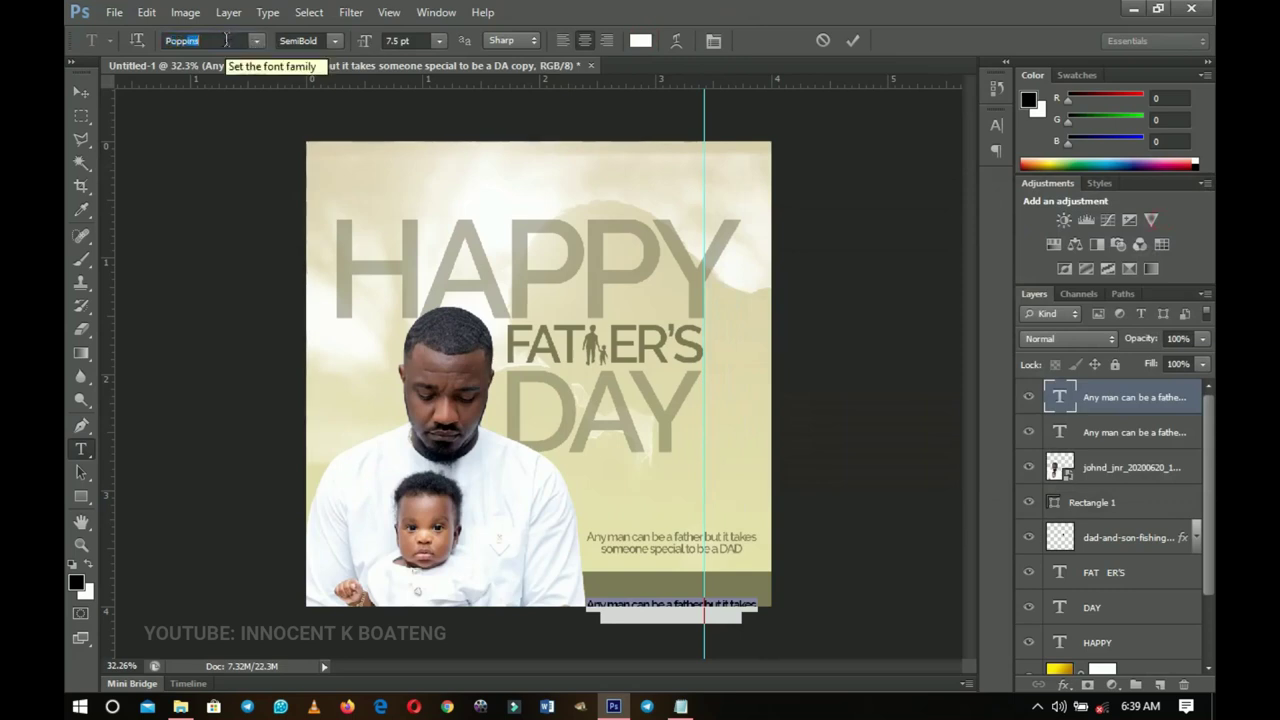
key("Return")
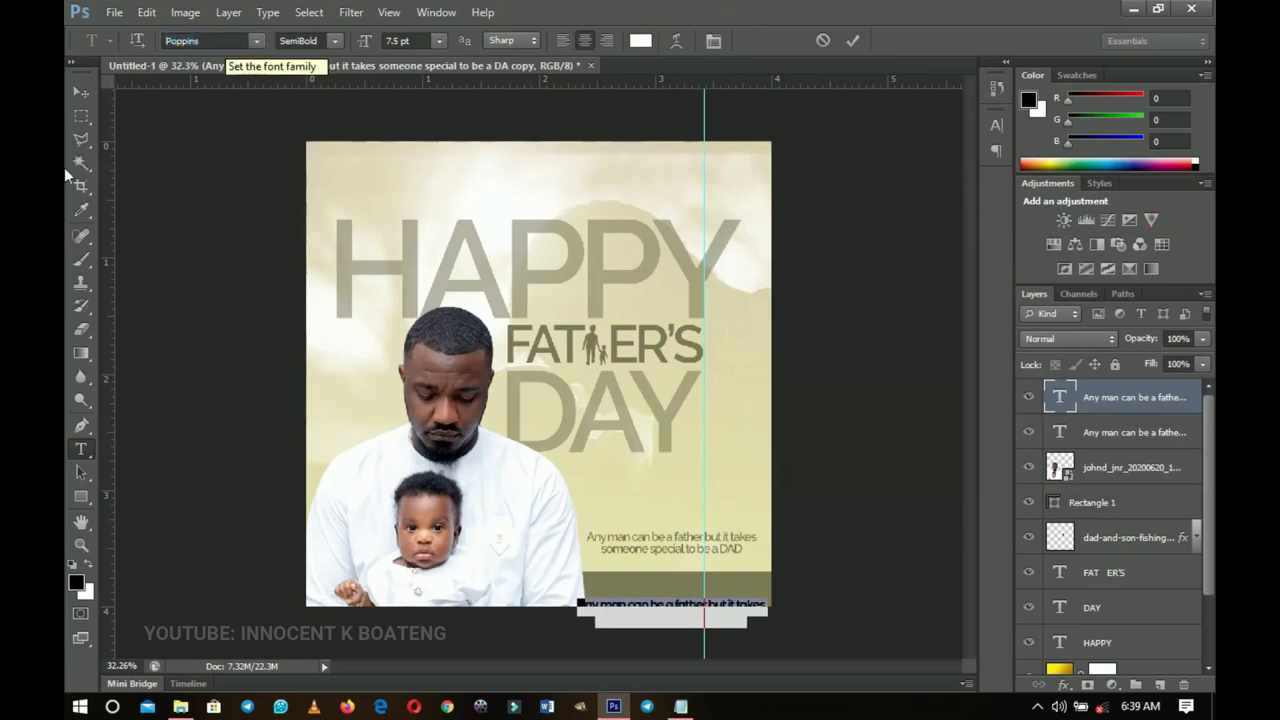
left_click(336, 40)
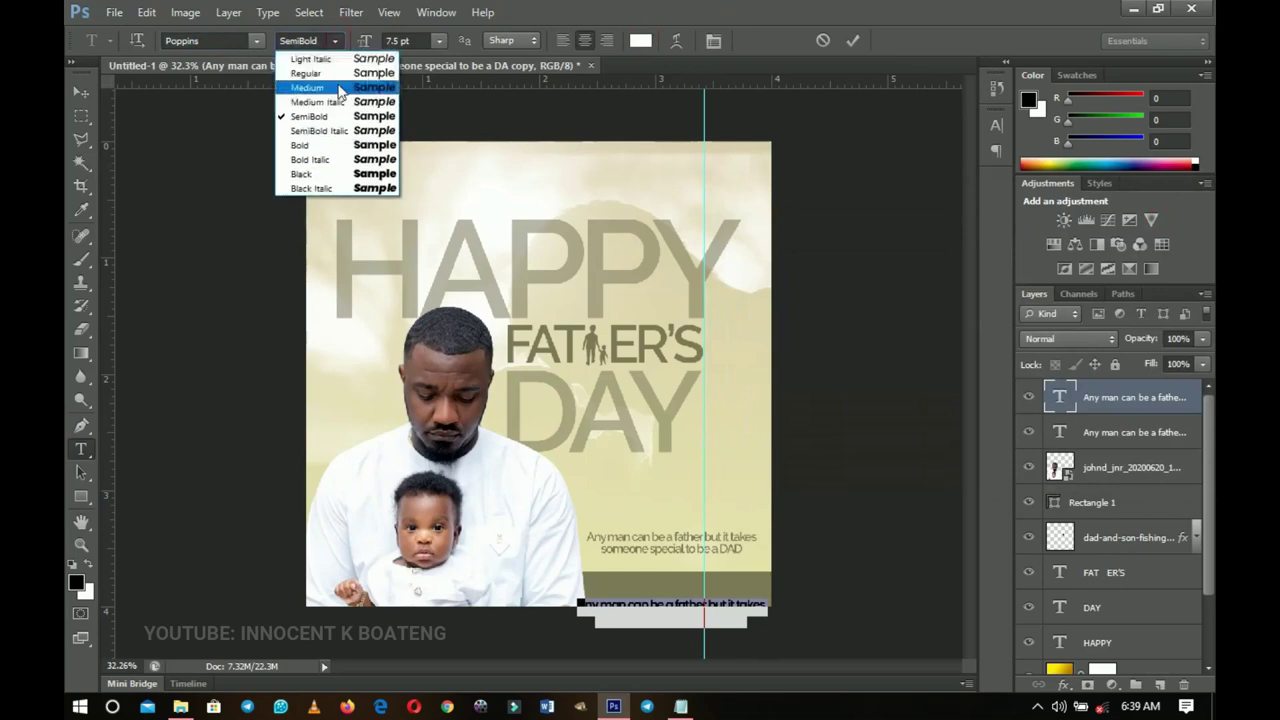
left_click(340, 88)
left_click(83, 93)
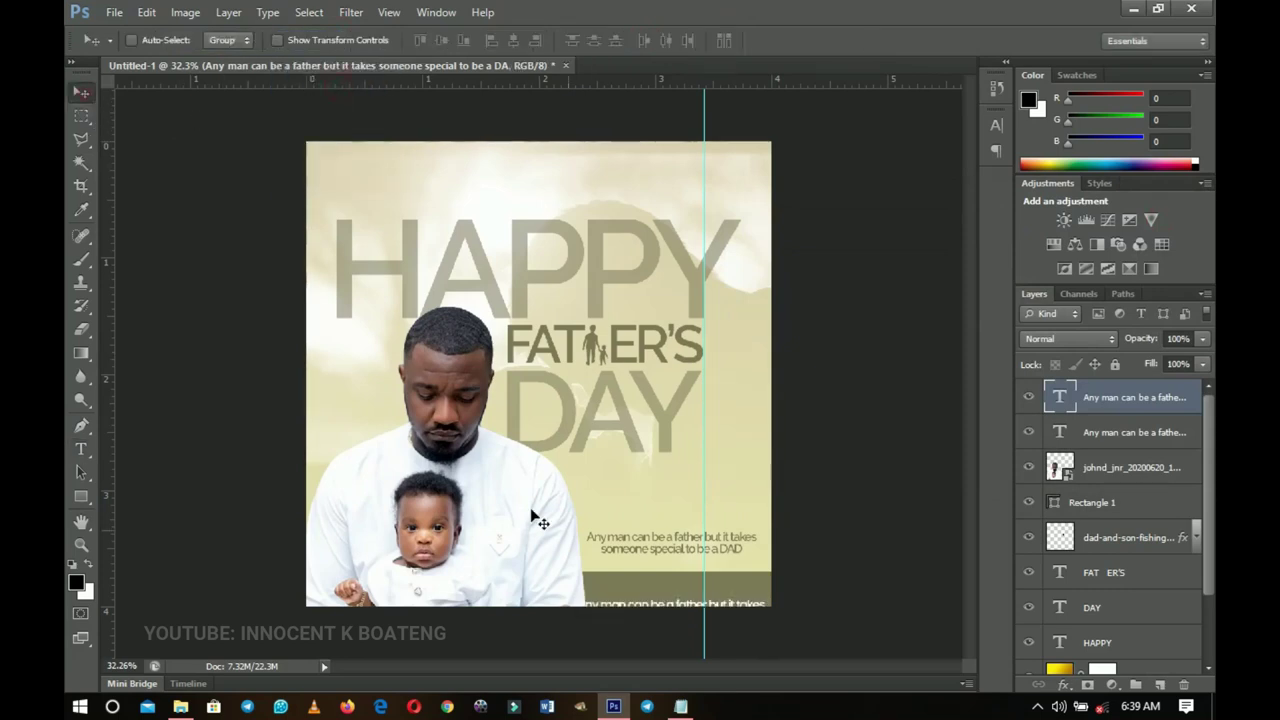
Move the white quote copy upward so that it sits within the olive bar.
key("z")
left_click(737, 598)
left_click(737, 596)
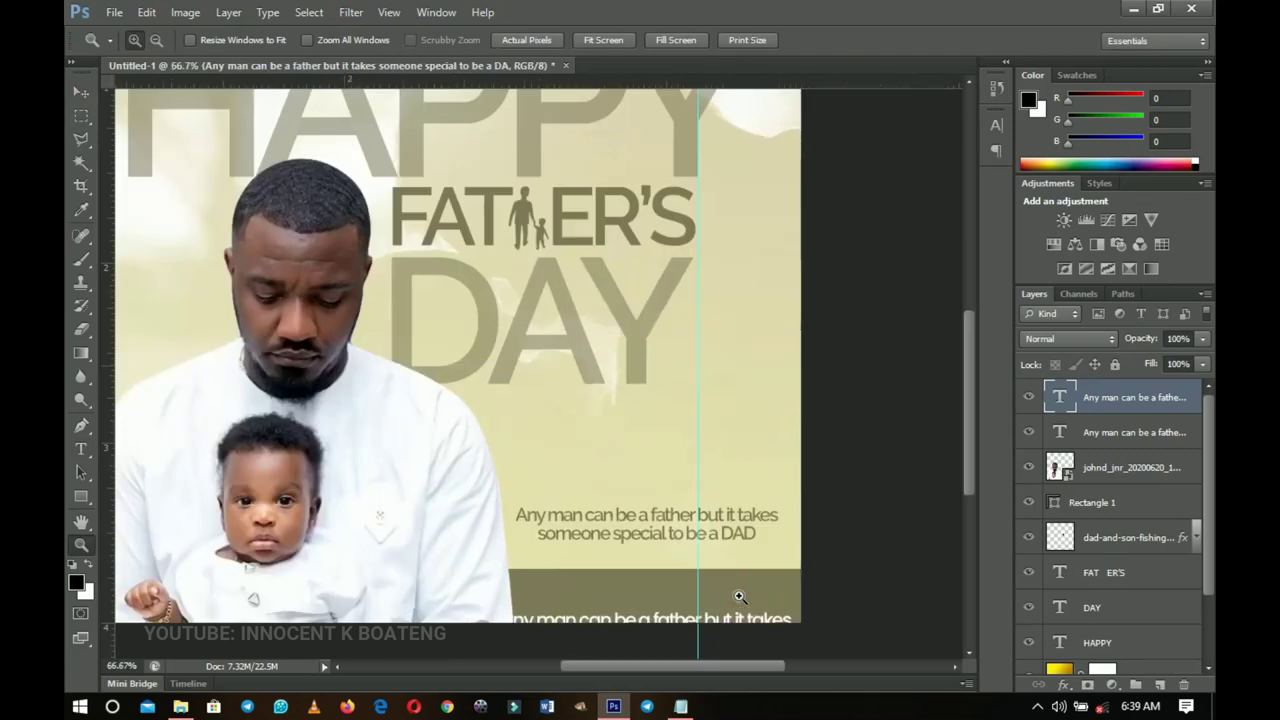
left_click(740, 597)
key("v")
left_click(740, 597, "ctrl")
left_click_drag(740, 597, 737, 378)
left_click_drag(740, 422, 734, 389)
Replace the white text in the olive bar with "#FathersDay2020" and commit it.
key("t")
left_click(730, 390)
key("ctrl+a")
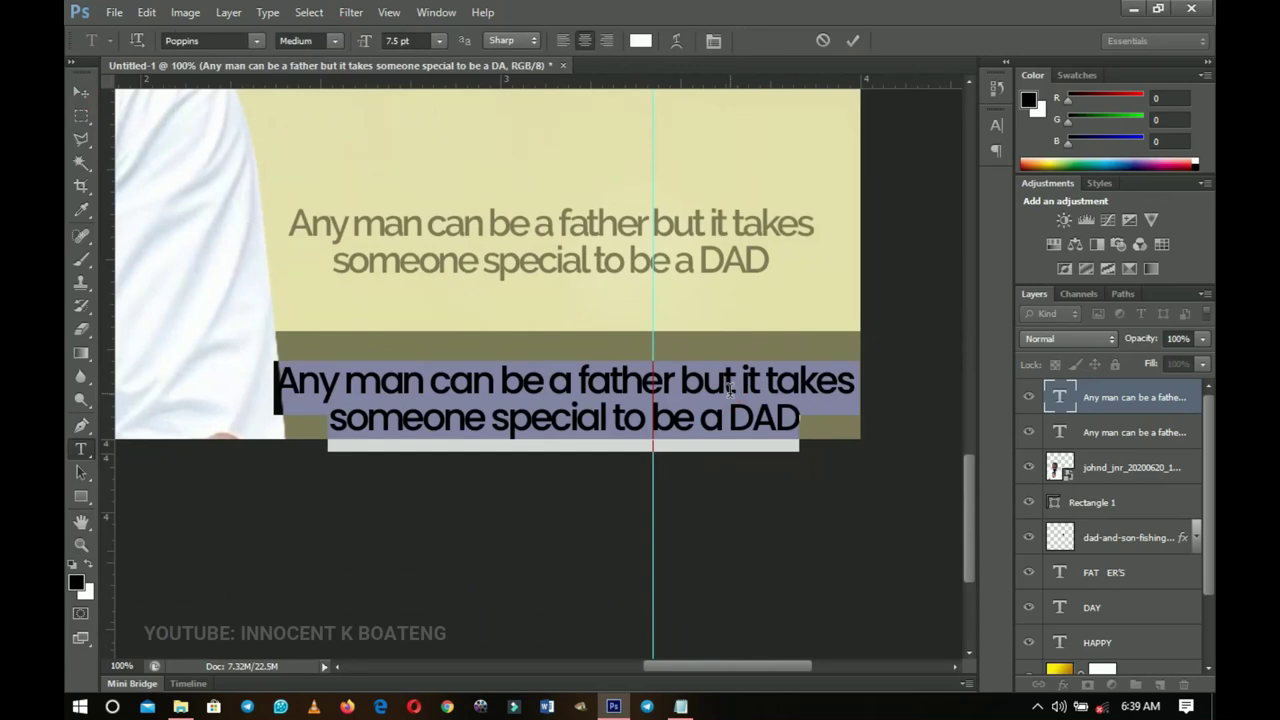
type("#Father")
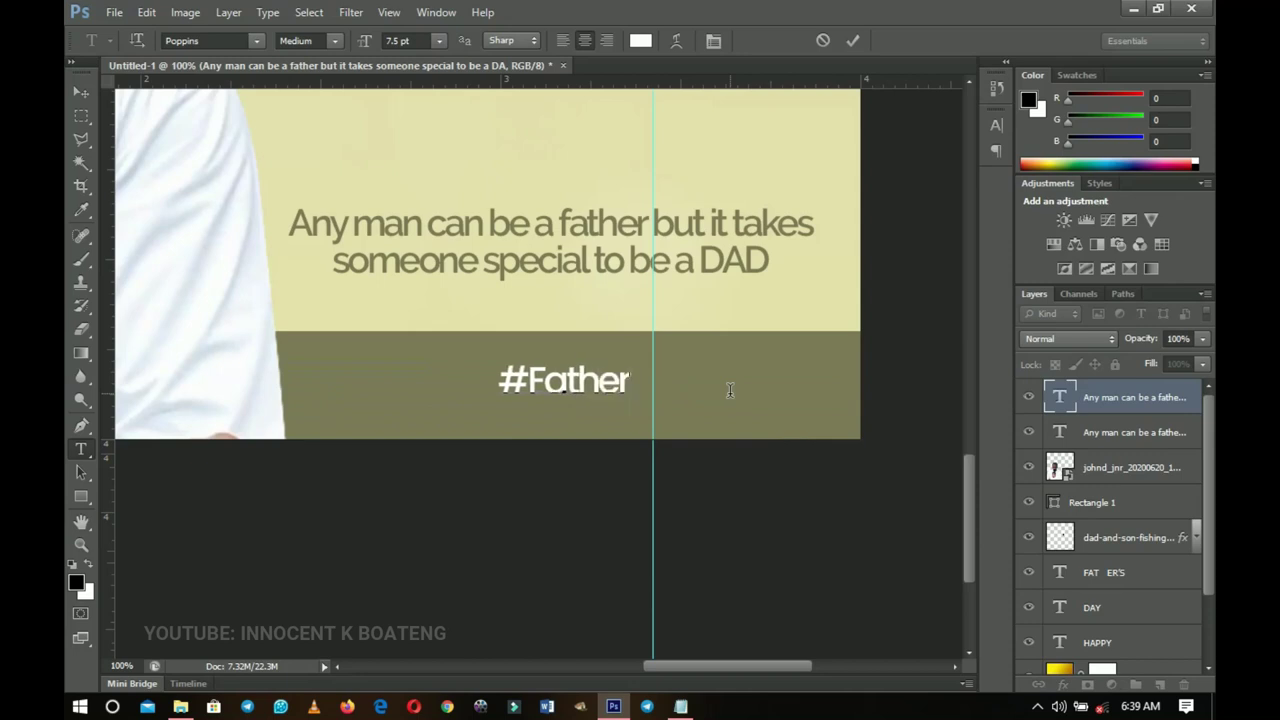
type("'sDay")
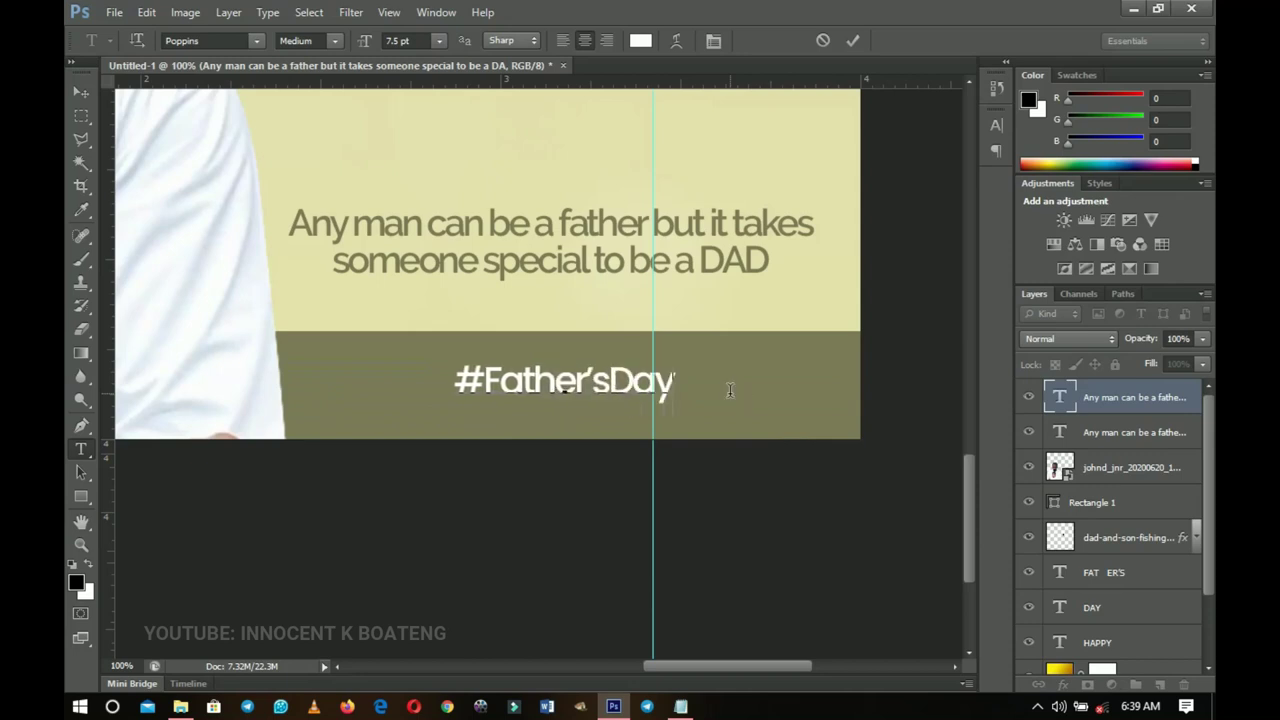
key("BackSpace")
key("BackSpace")
key("BackSpace")
key("BackSpace")
key("BackSpace")
key("BackSpace")
type("r")
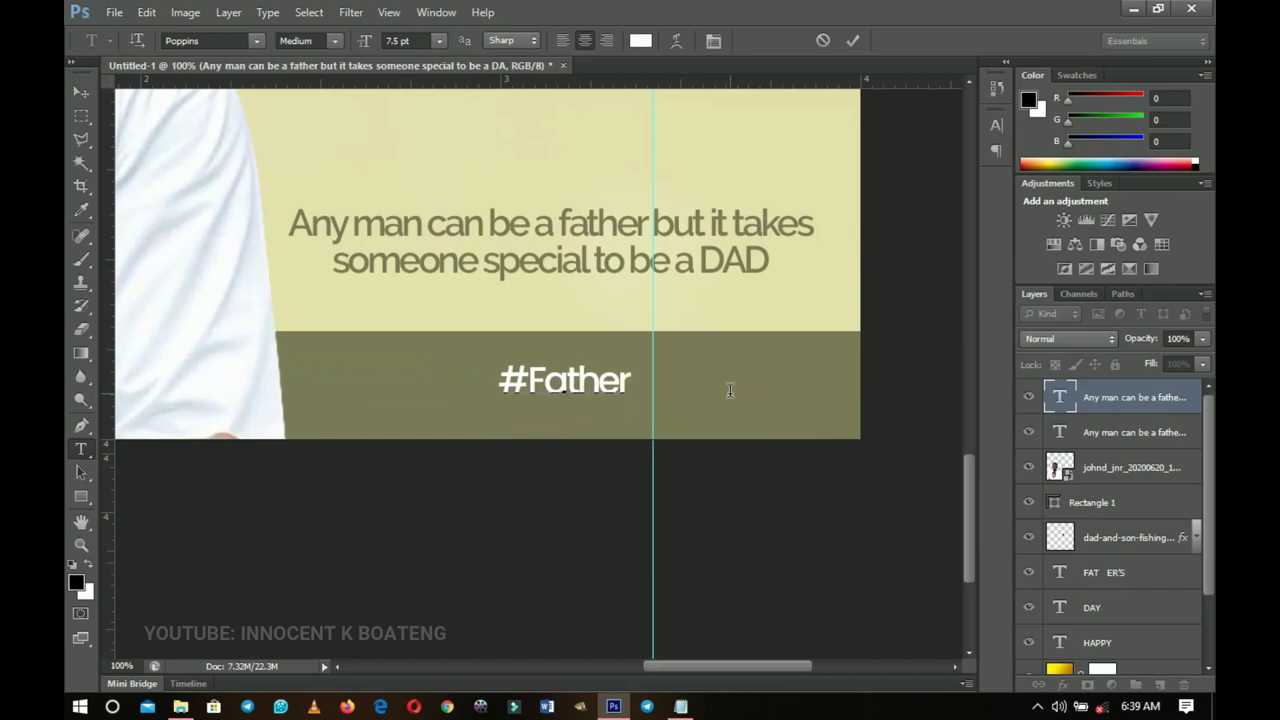
type("sDay2020")
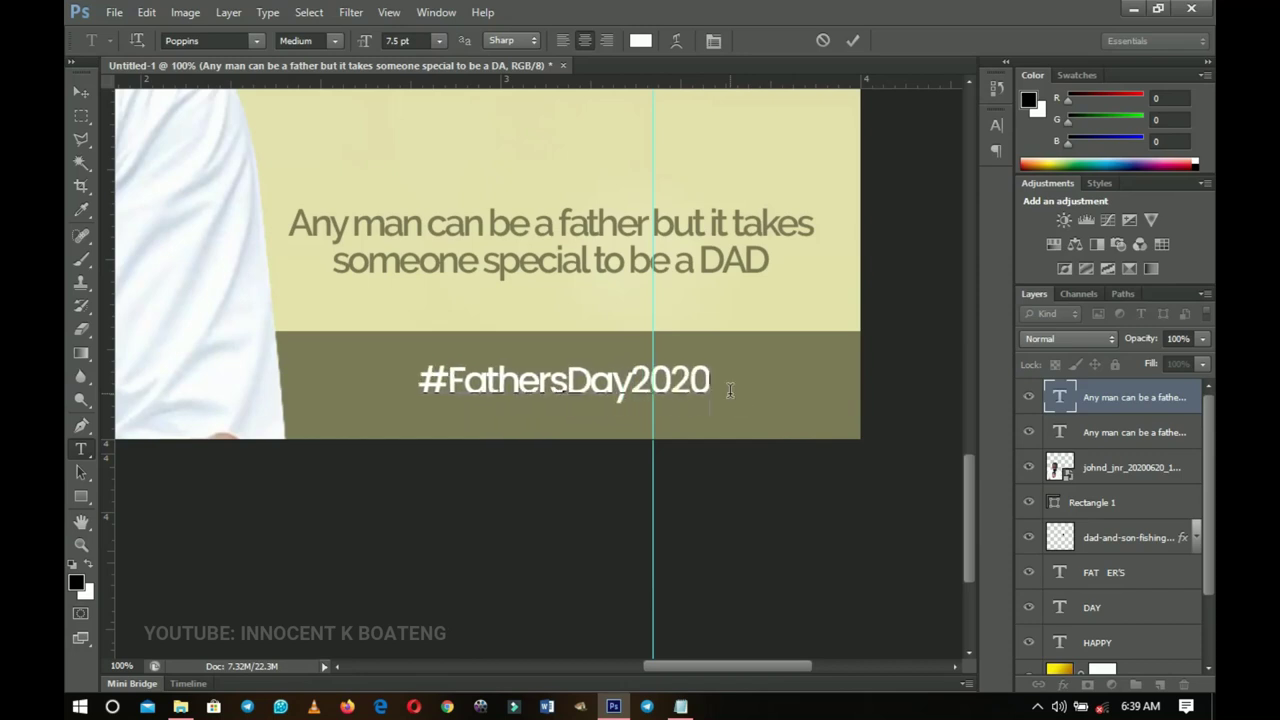
left_click(80, 92)
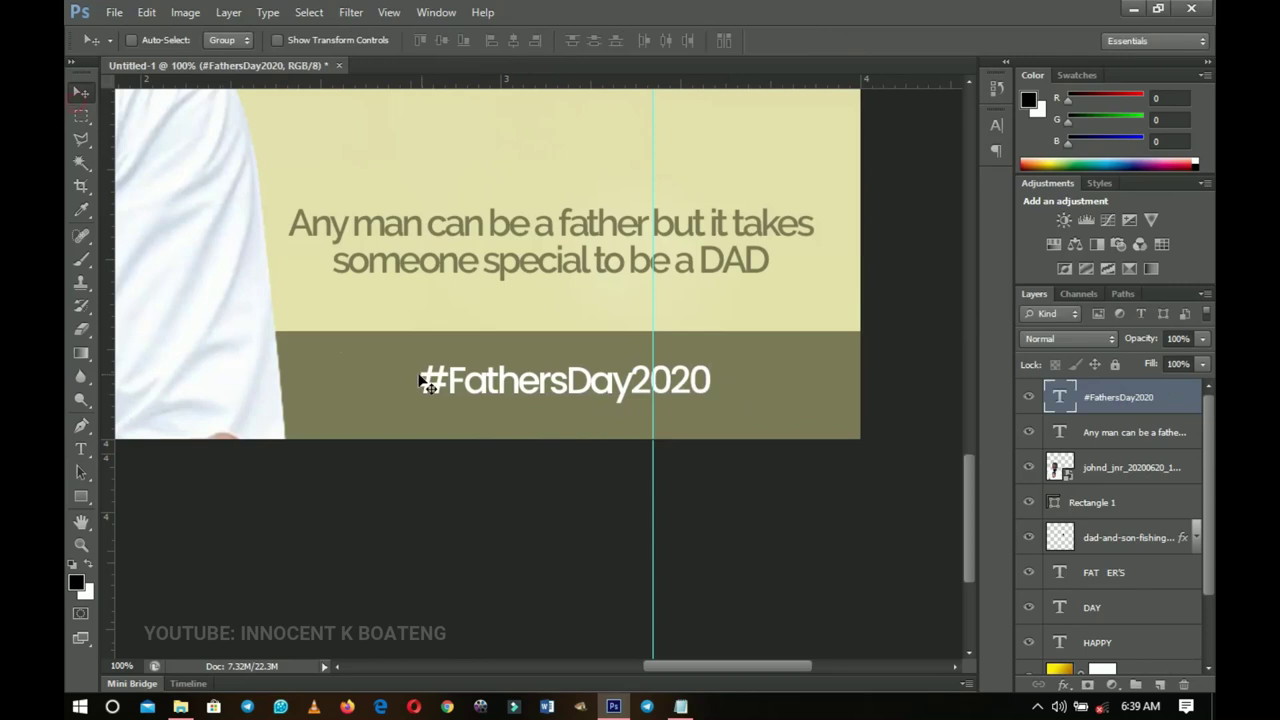
Enlarge the hashtag to about 158% and center it vertically in the olive bar.
key("ctrl+t")
left_click_drag(718, 418, 800, 449)
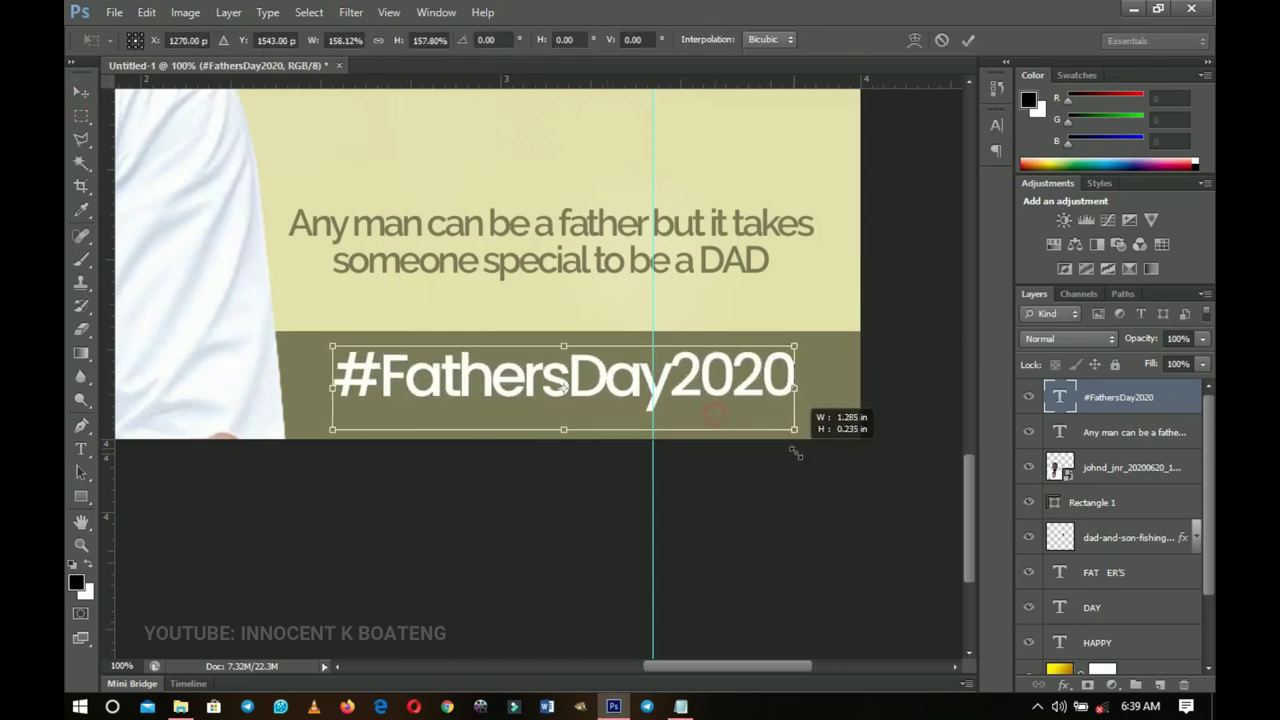
key("Return")
left_click_drag(751, 394, 753, 407)
key("z")
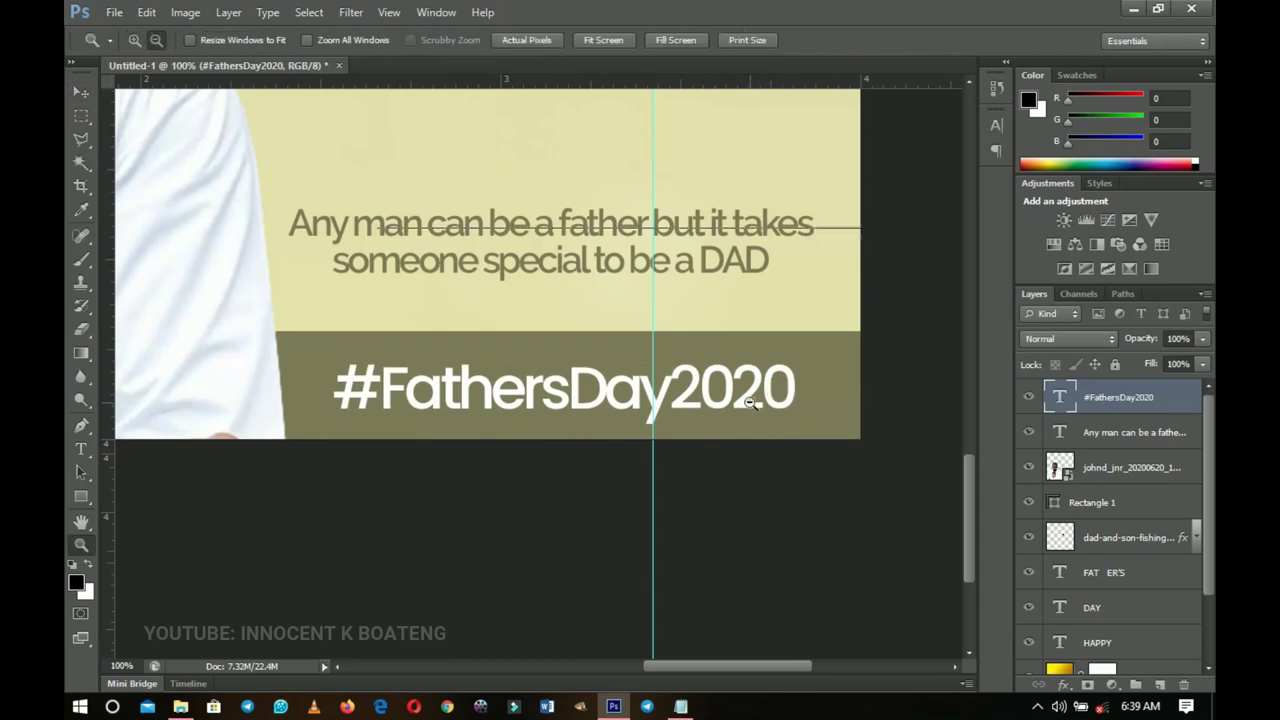
left_click(752, 404, "alt")
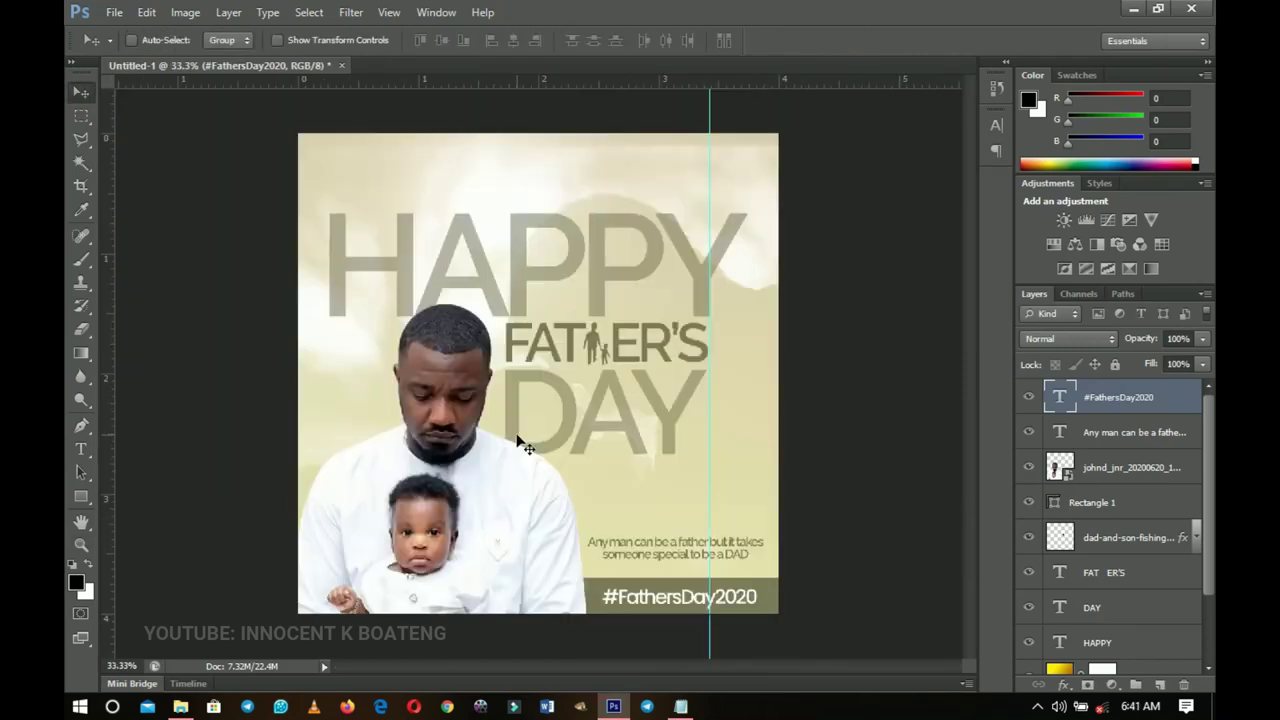
Open 6750587_preview from the Fathers day folder as a separate Photoshop document.
left_click(180, 706)
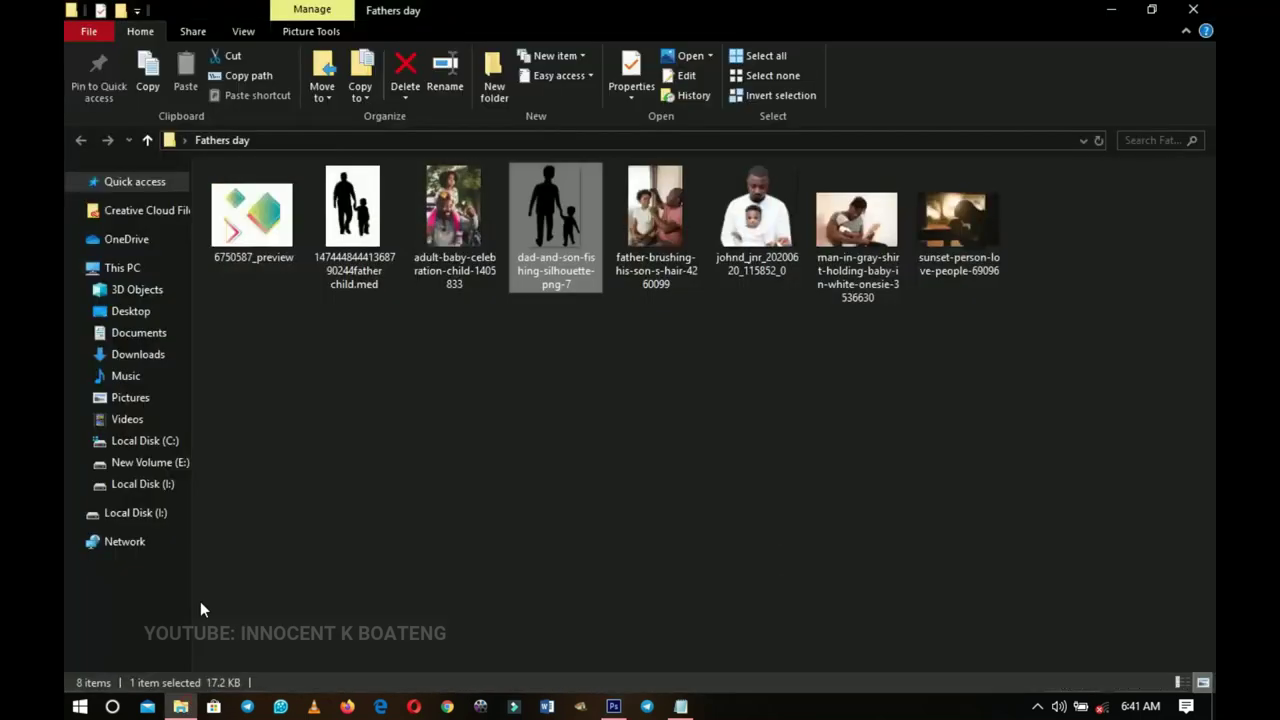
left_click_drag(245, 230, 613, 710)
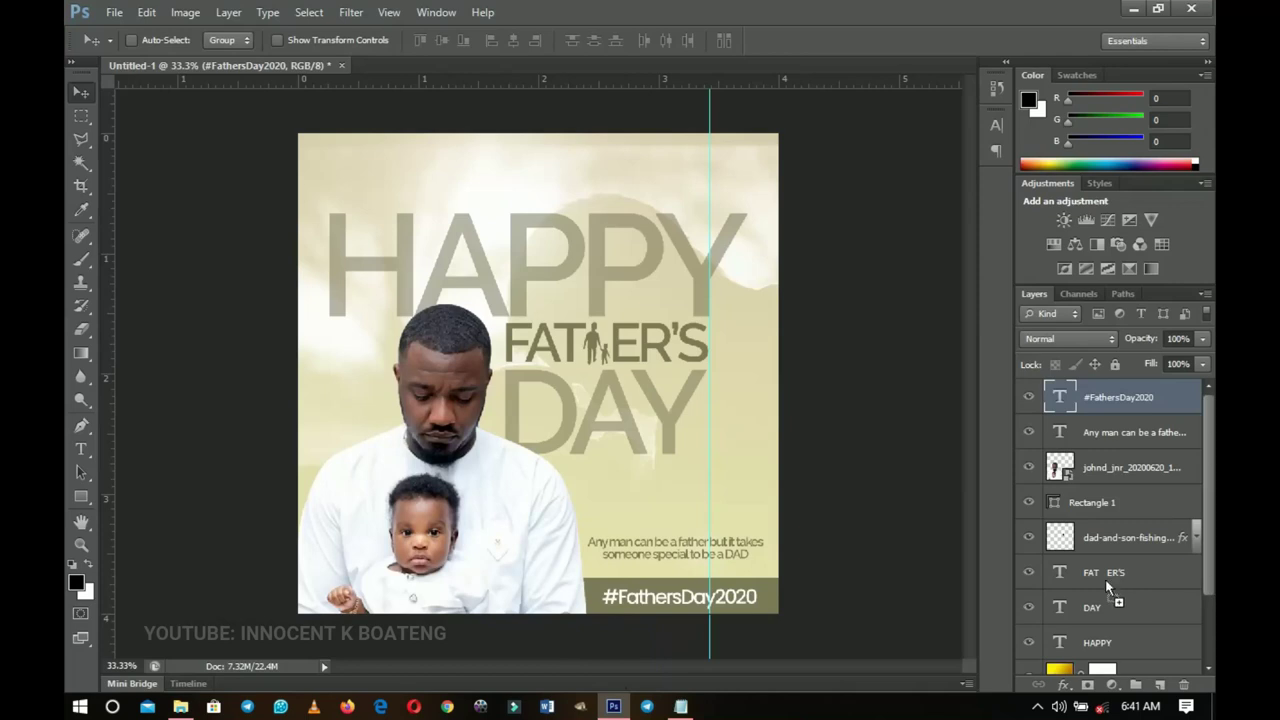
left_click_drag(1105, 578, 1105, 578)
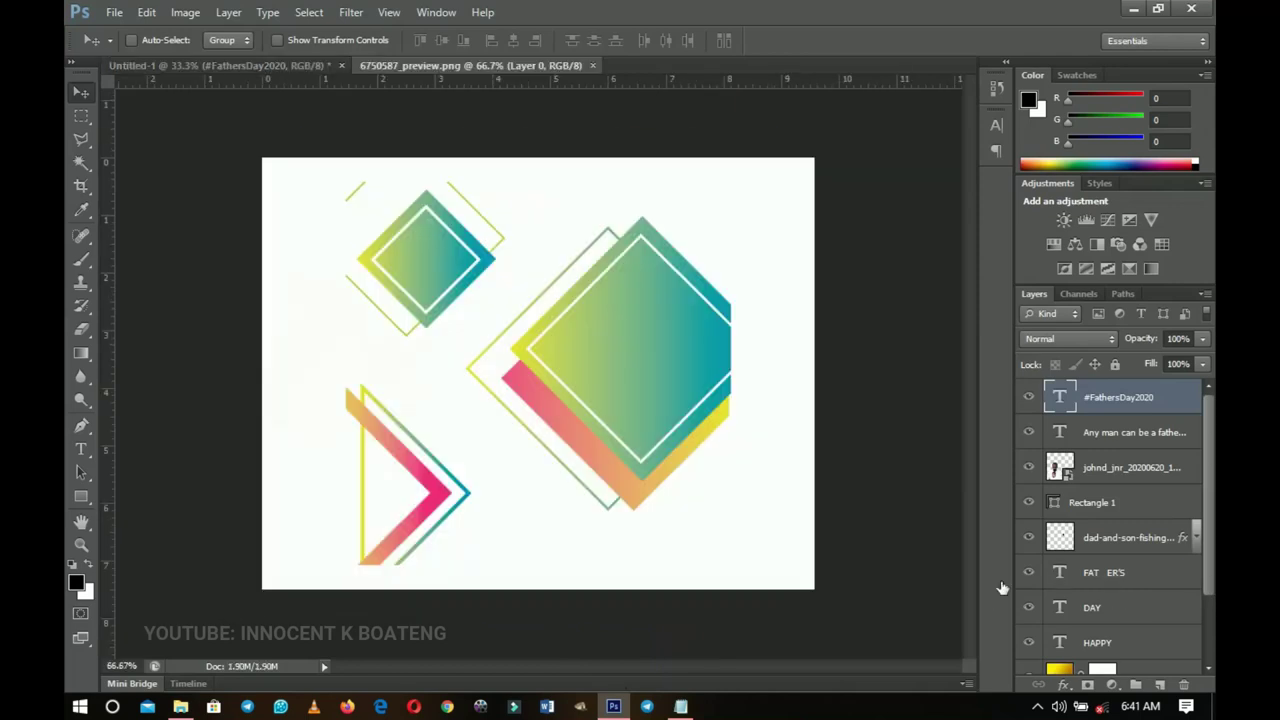
Delete the white background around the geometric shapes using the Magic Wand, and deselect.
left_click(82, 160)
left_click(147, 182)
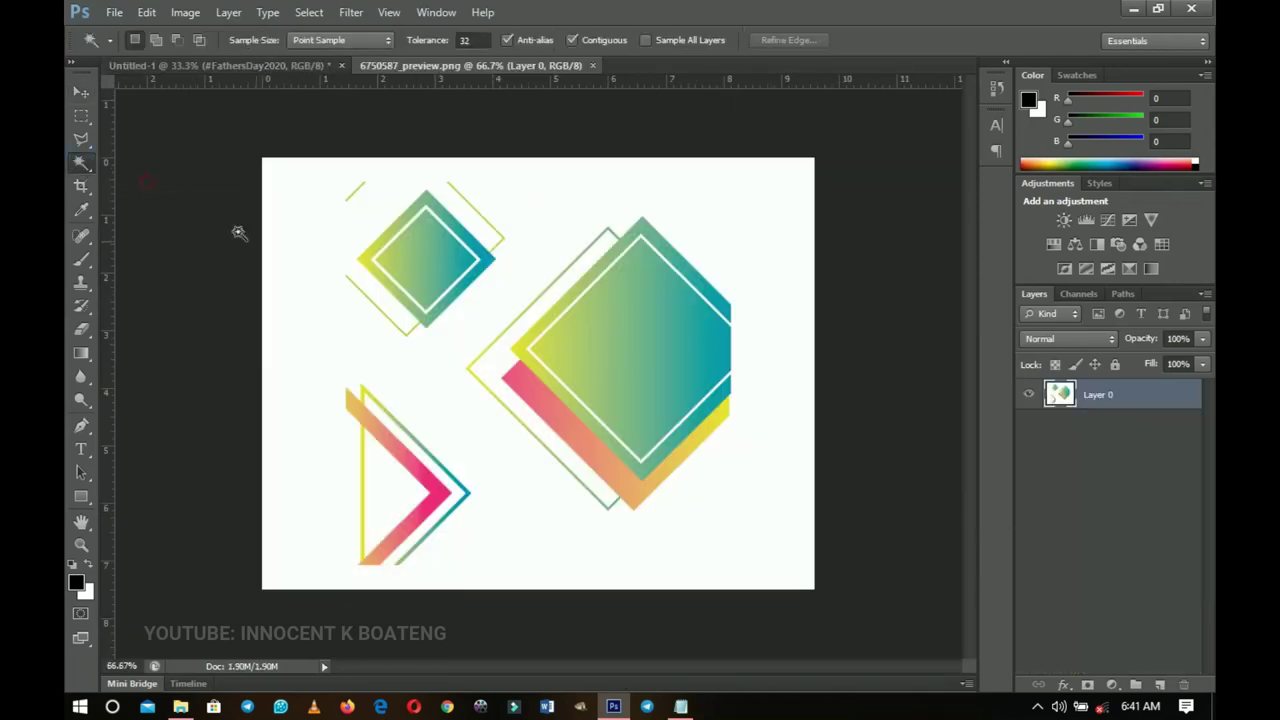
left_click(566, 200)
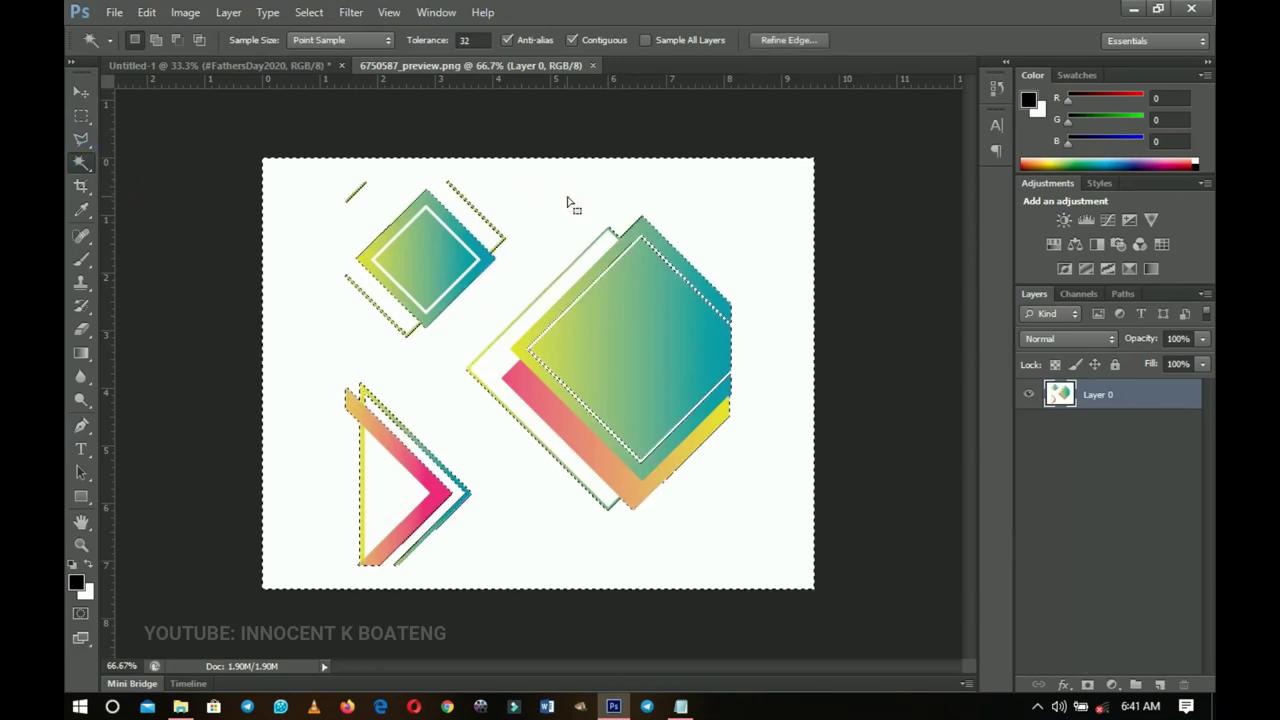
key("Delete")
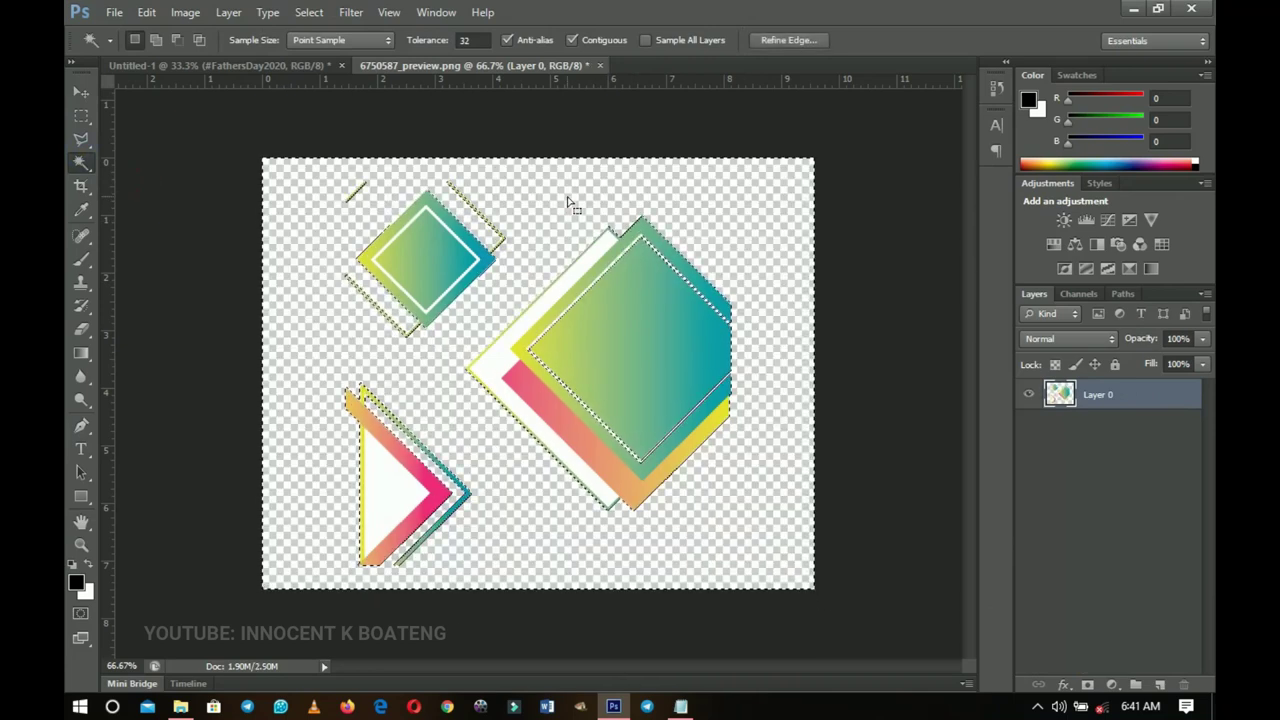
key("ctrl+d")
Remove the remaining white areas inside the triangle and behind the large diamond, and clear the selection.
left_click(377, 508)
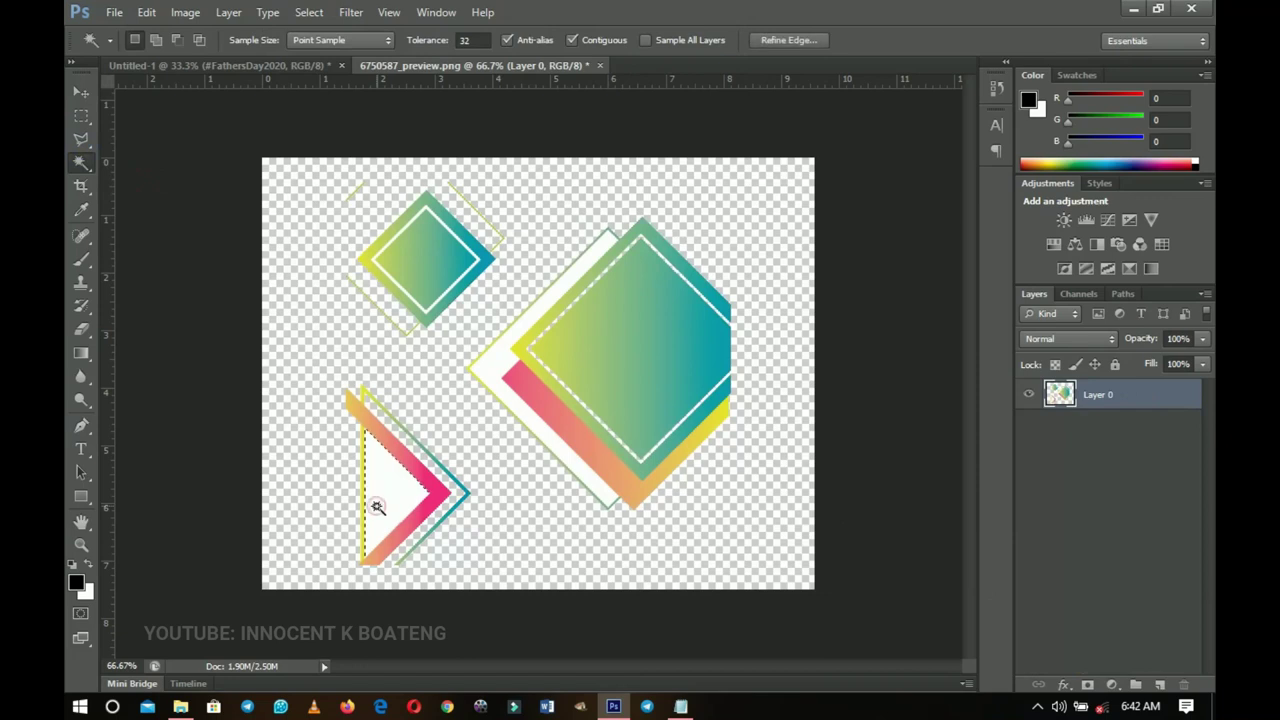
key("Delete")
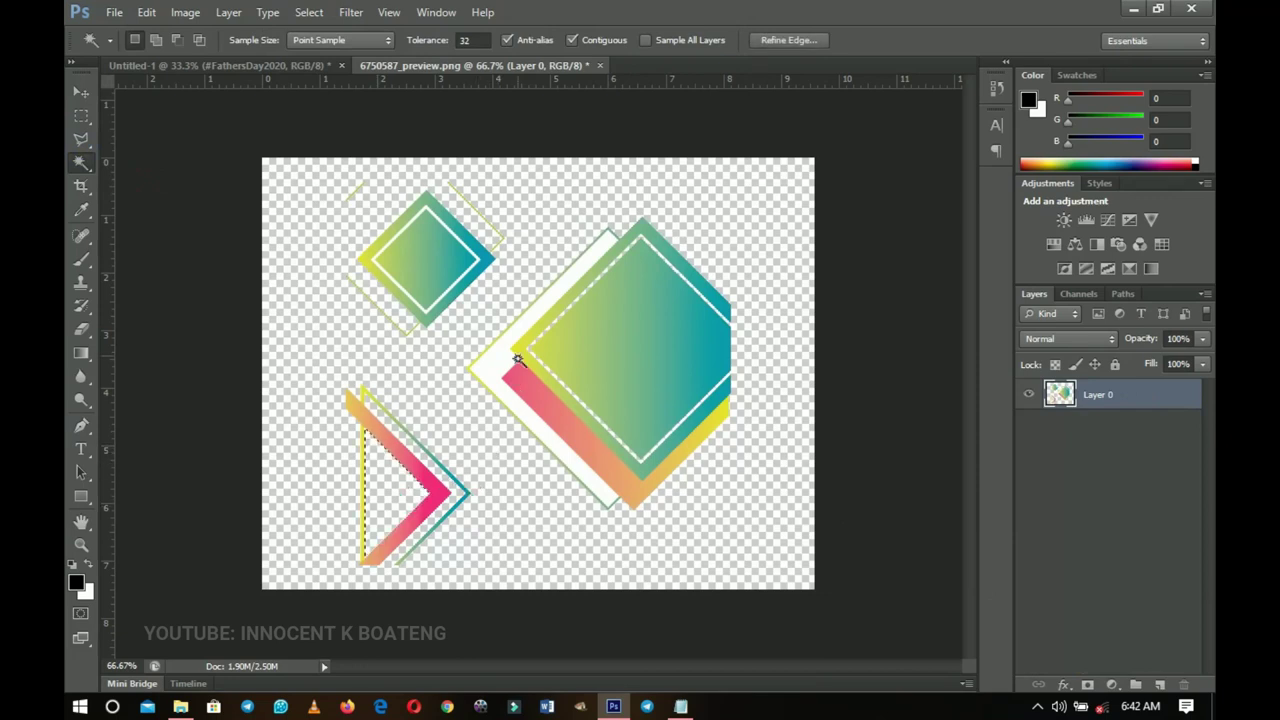
left_click(498, 367)
key("Delete")
key("ctrl+d")
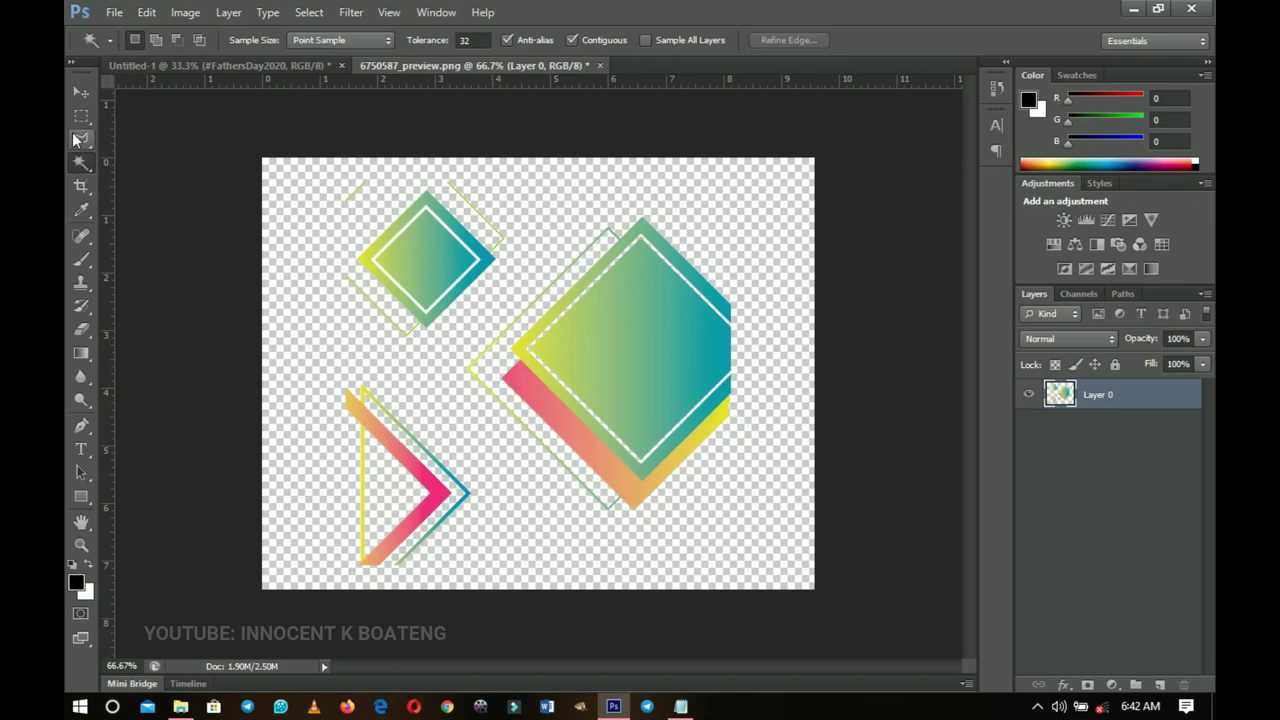
Outline the large diamond group with the Polygonal Lasso and copy it to a new layer.
left_click(84, 147)
left_click(147, 153)
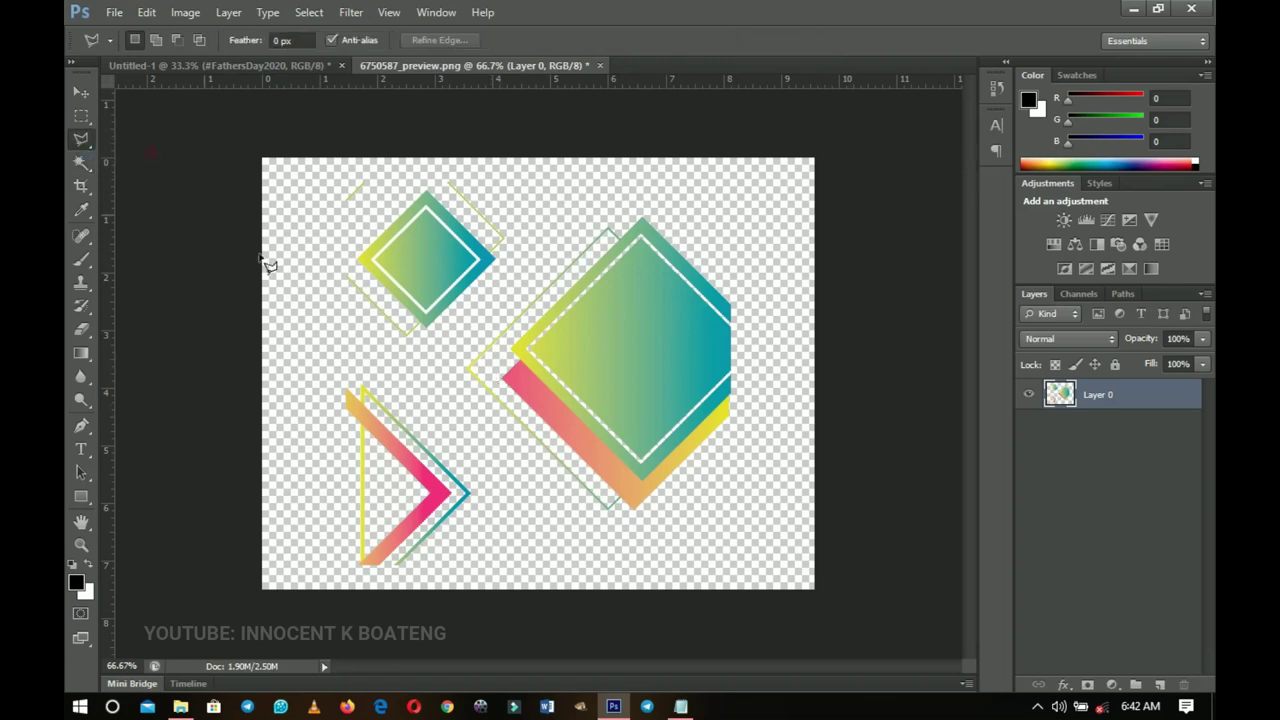
left_click(600, 534)
left_click(426, 364)
left_click(666, 158)
left_click(795, 325)
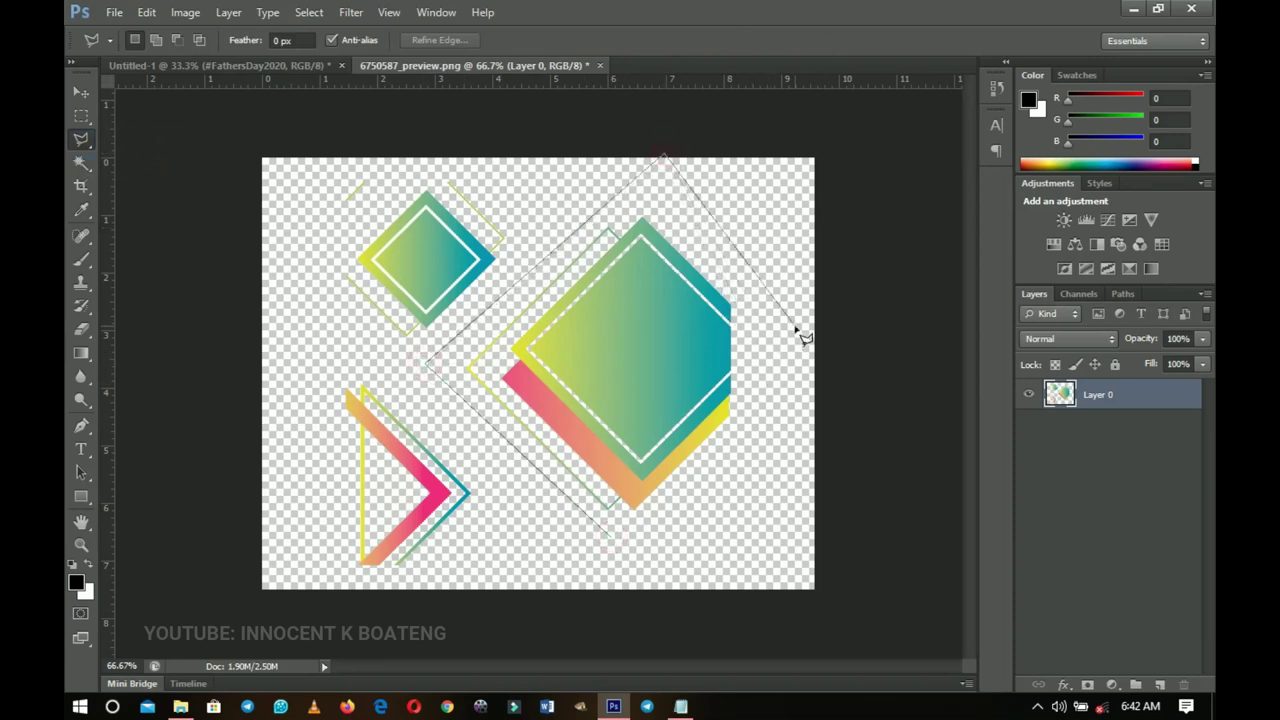
left_click(731, 547)
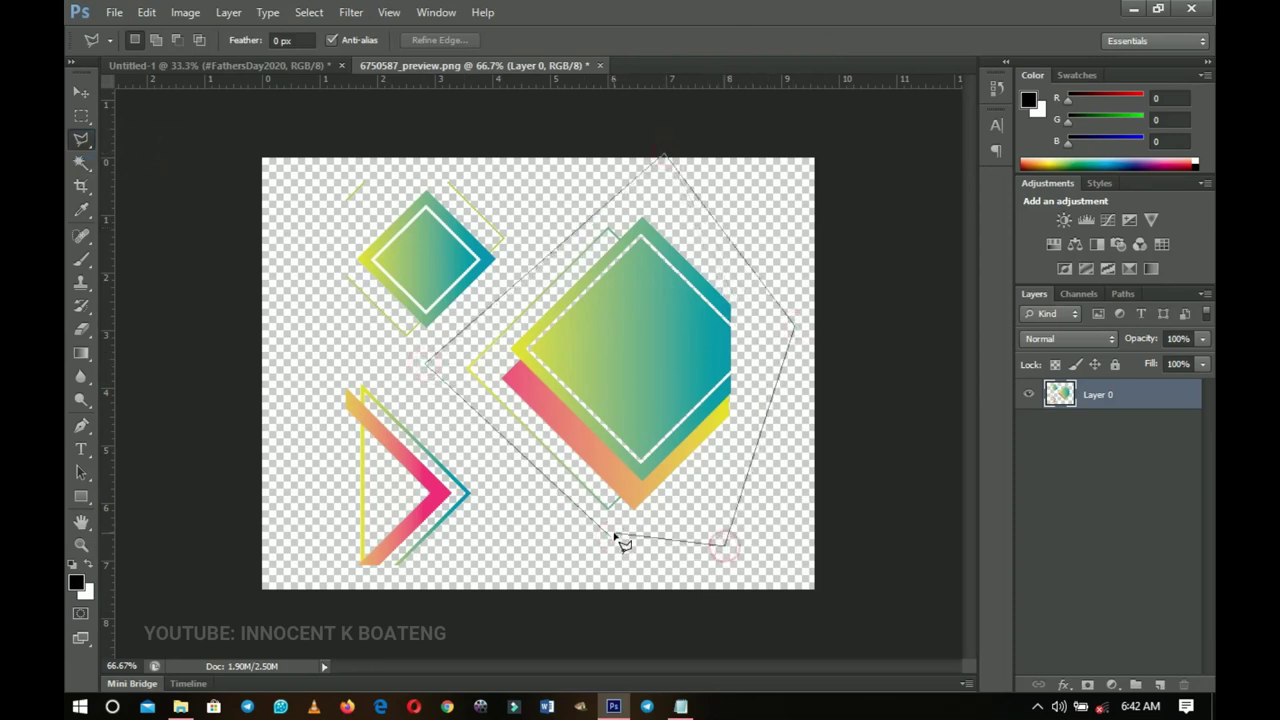
left_click(613, 535)
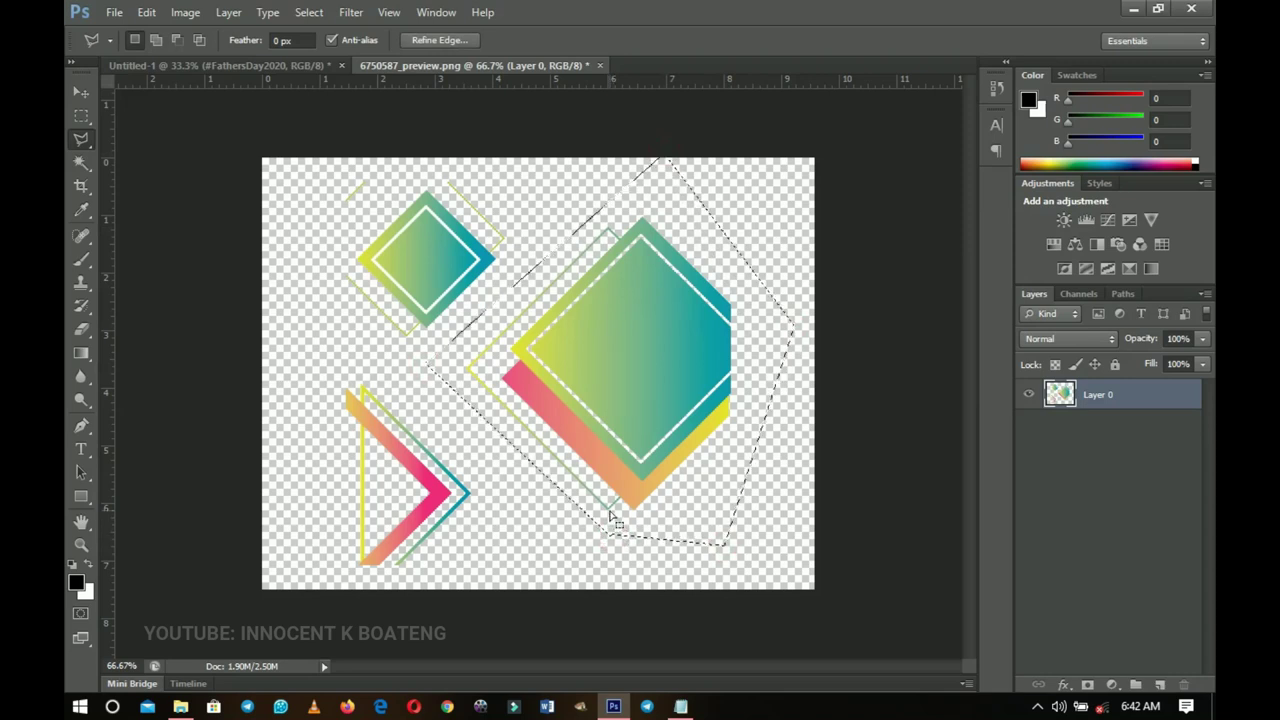
key("ctrl+j")
Bring the copied diamond into the Untitled-1 flyer and place it against the lower right edge, above the olive bar.
key("v")
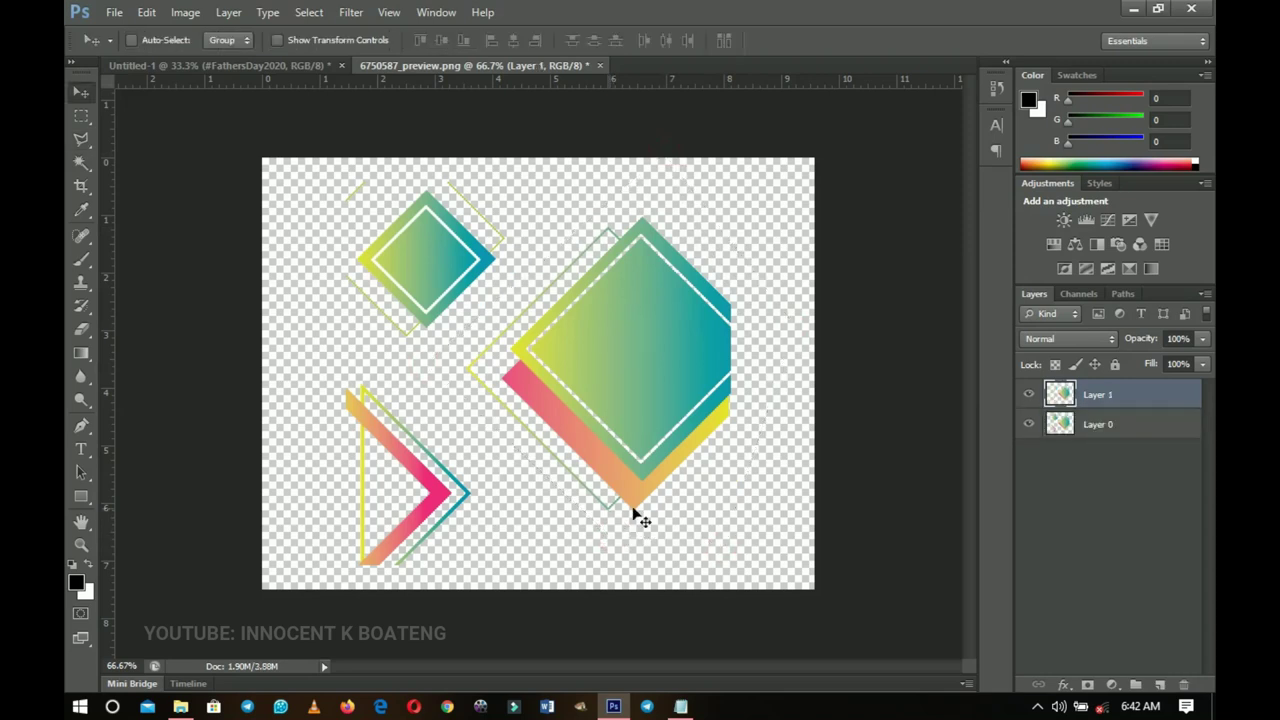
left_click_drag(619, 398, 421, 298)
left_click_drag(728, 404, 782, 554)
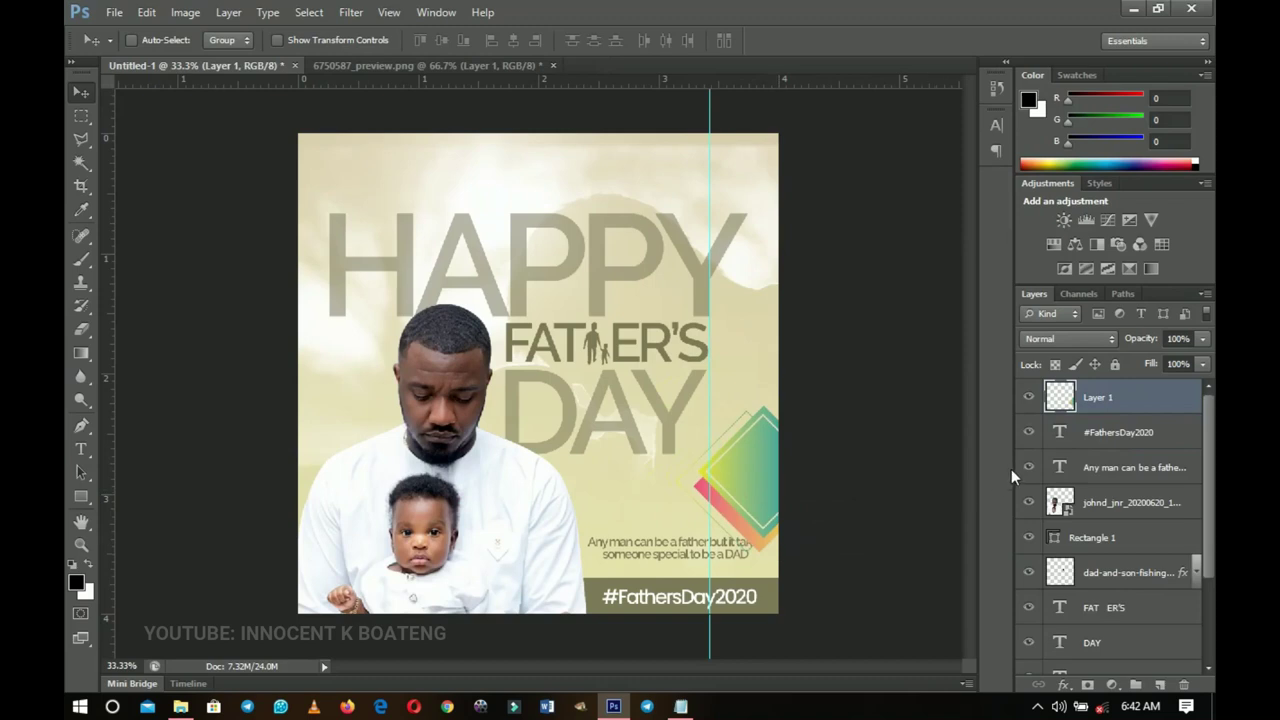
Mute the diamond's colours with Hue/Saturation: hue -28, saturation -62, lightness -23.
key("ctrl+u")
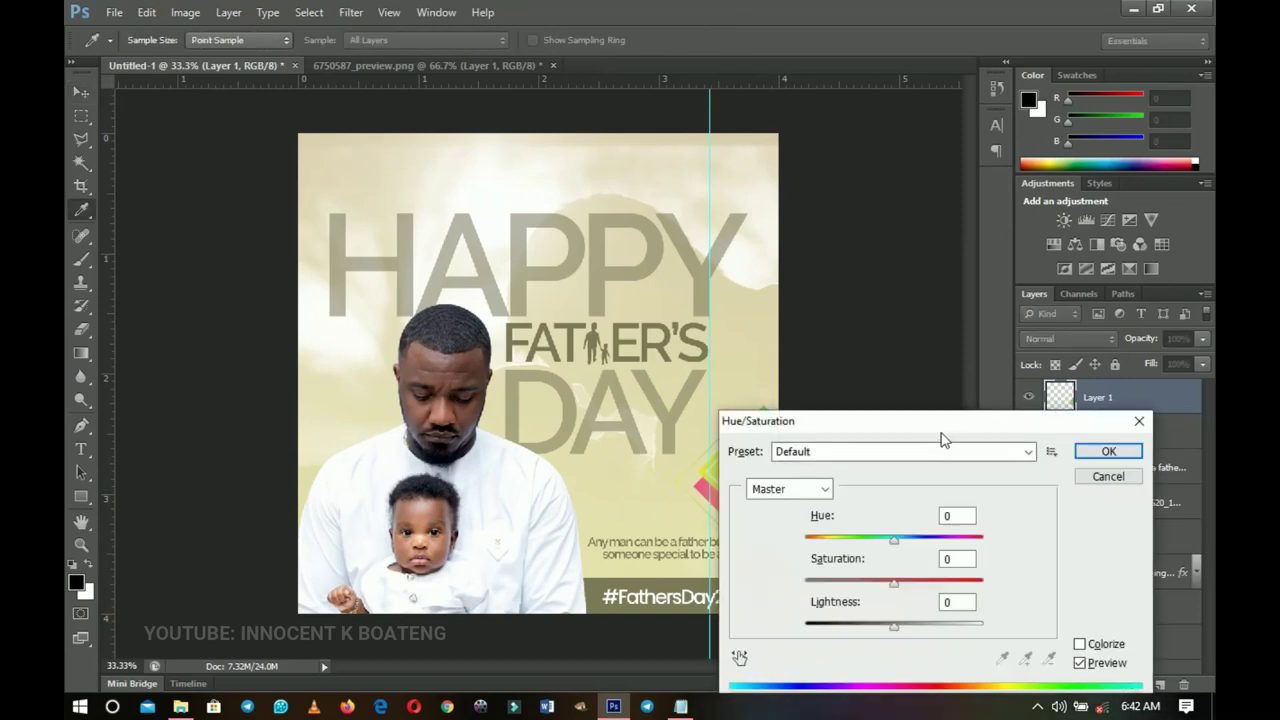
left_click_drag(964, 340, 1036, 288)
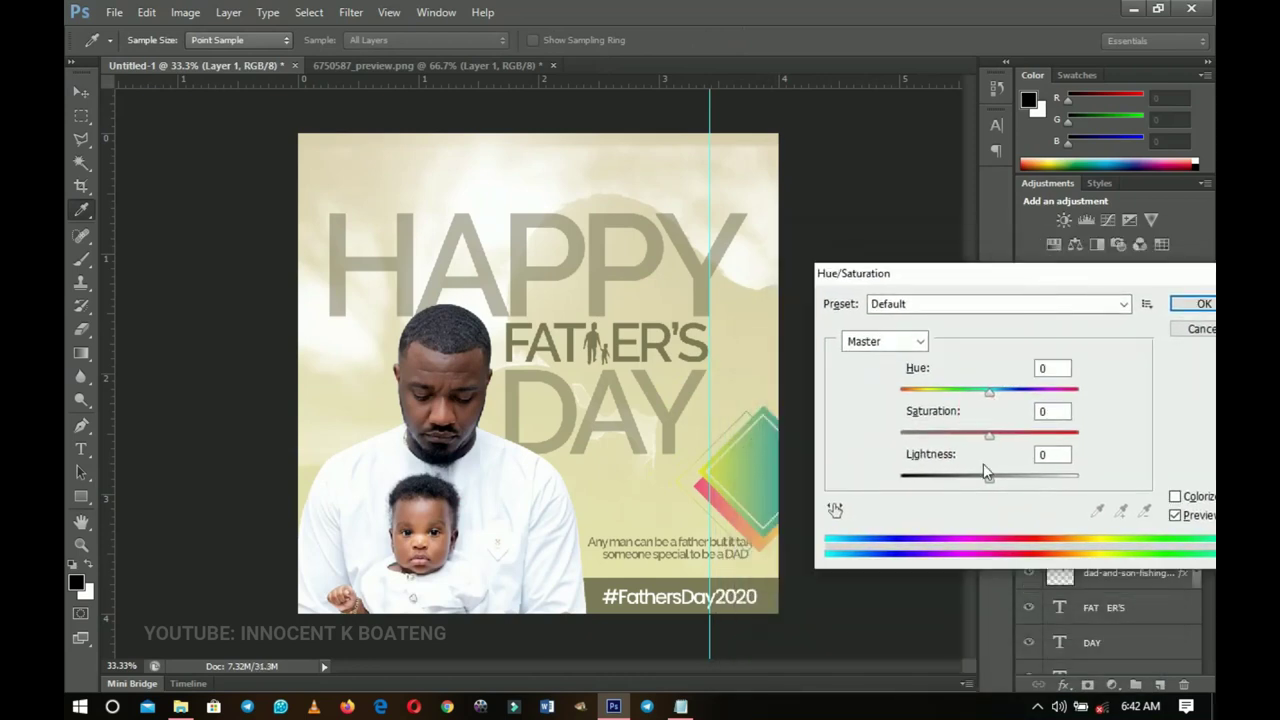
left_click_drag(989, 437, 968, 440)
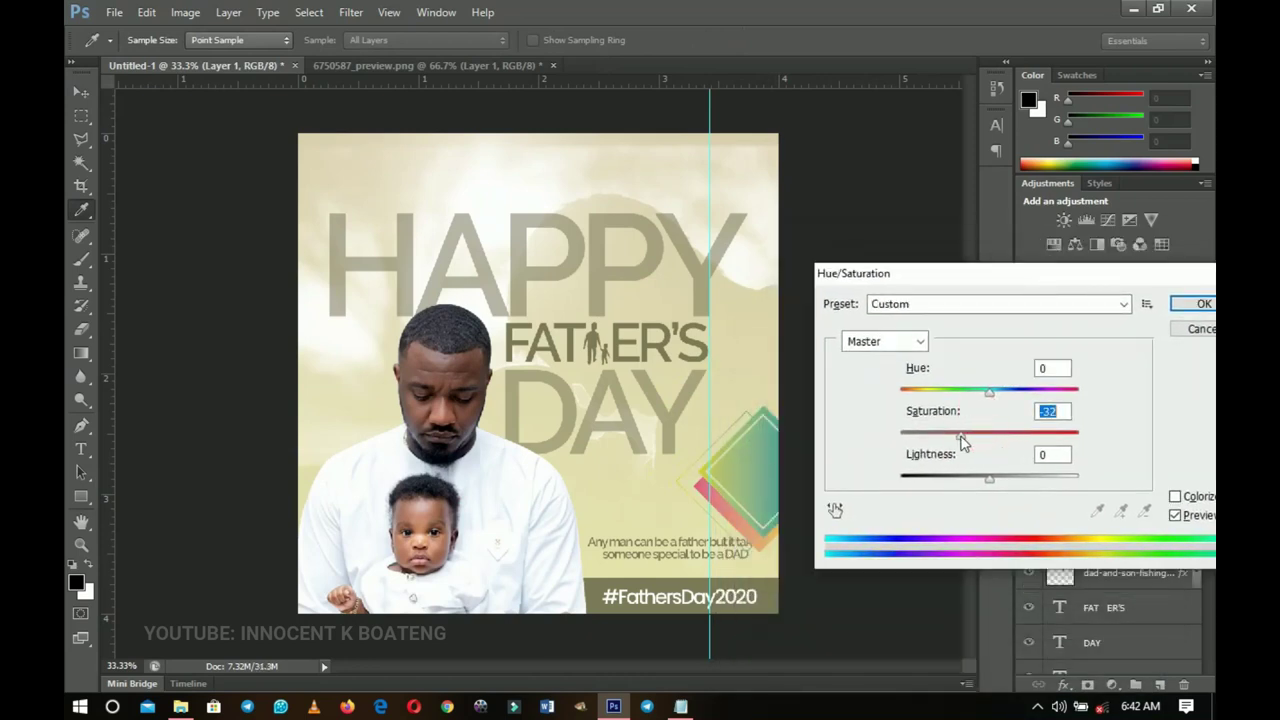
left_click_drag(989, 391, 967, 408)
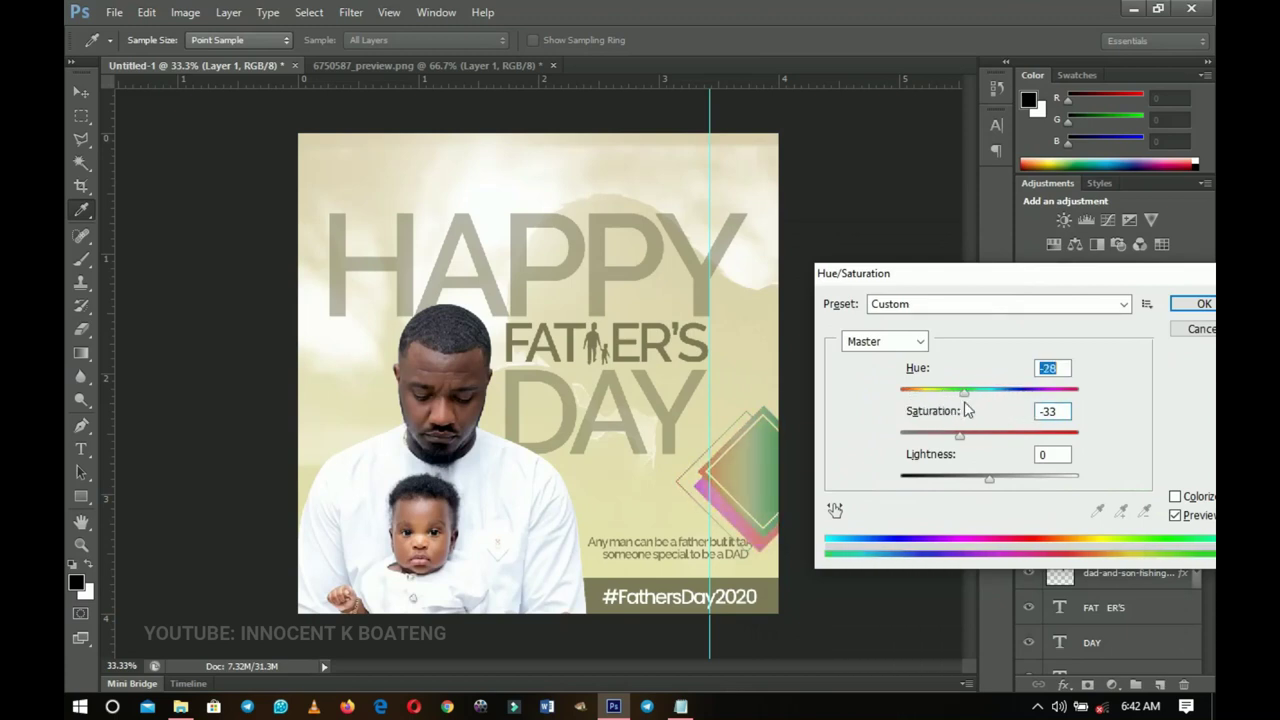
left_click_drag(945, 443, 936, 437)
left_click_drag(971, 482, 970, 483)
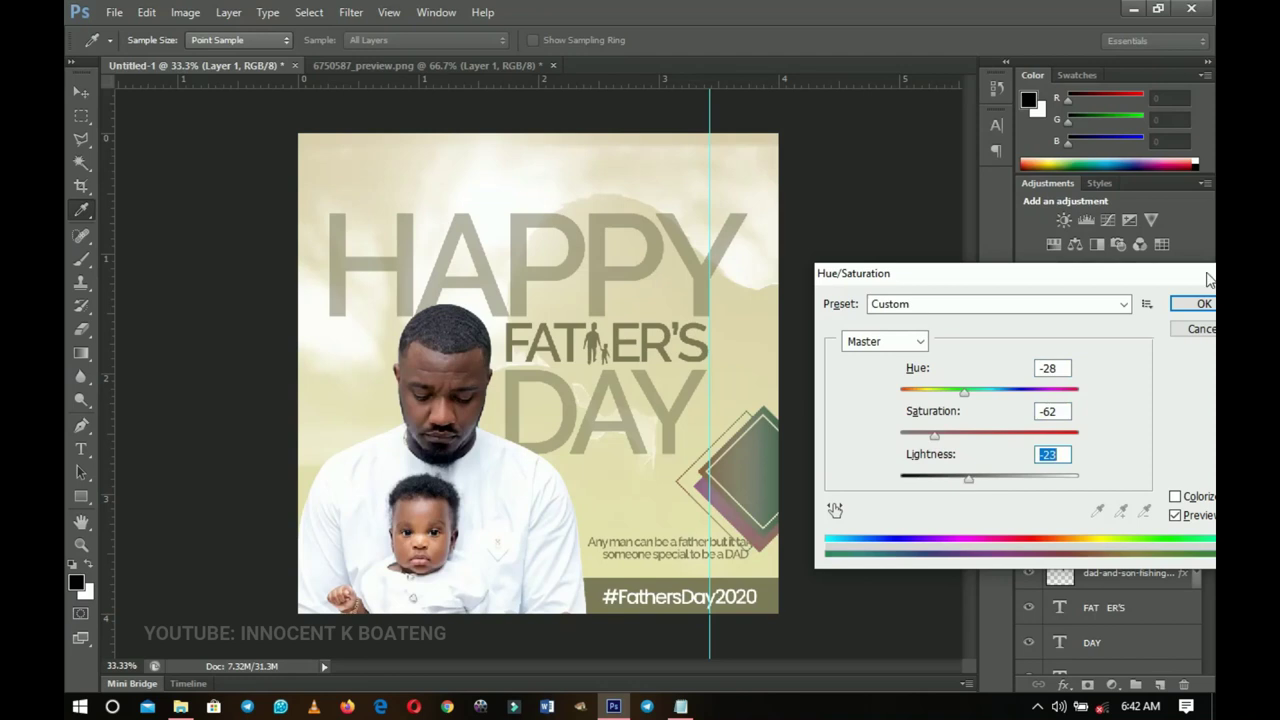
left_click(1187, 305)
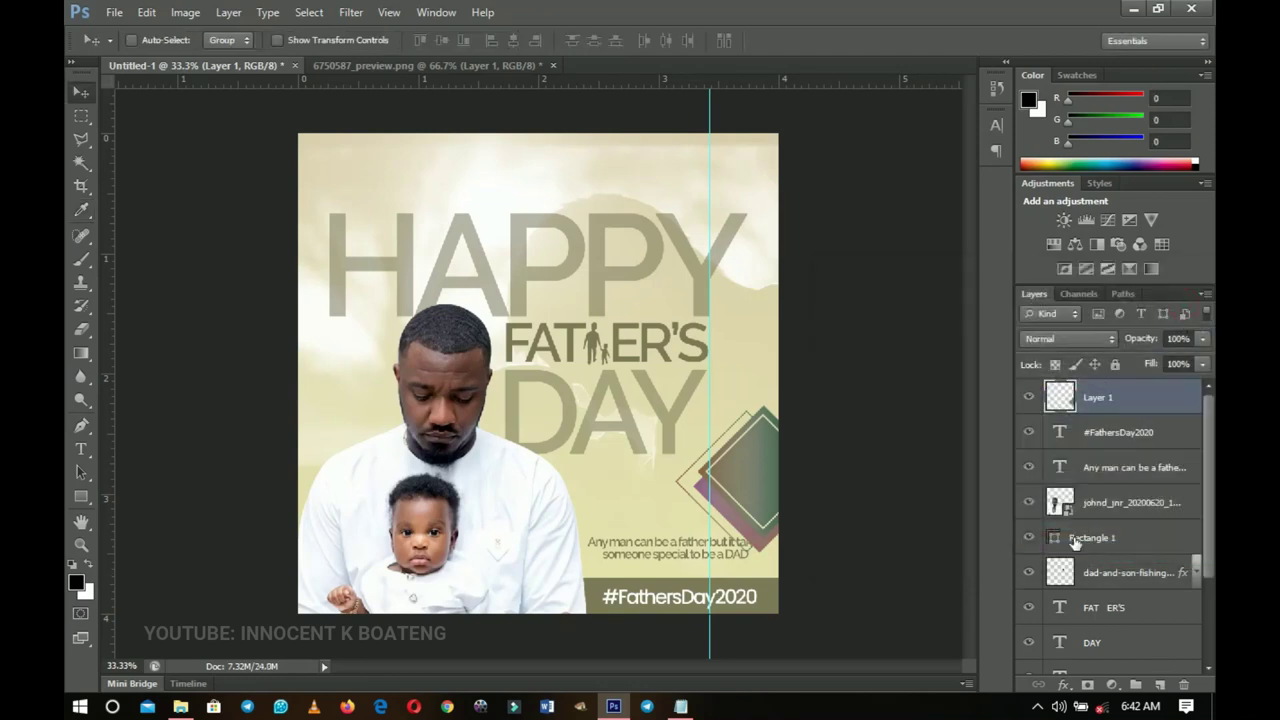
Reduce the diamond to 20% opacity, shift it slightly toward the flyer's right edge, and enlarge it to about 106%.
key("2")
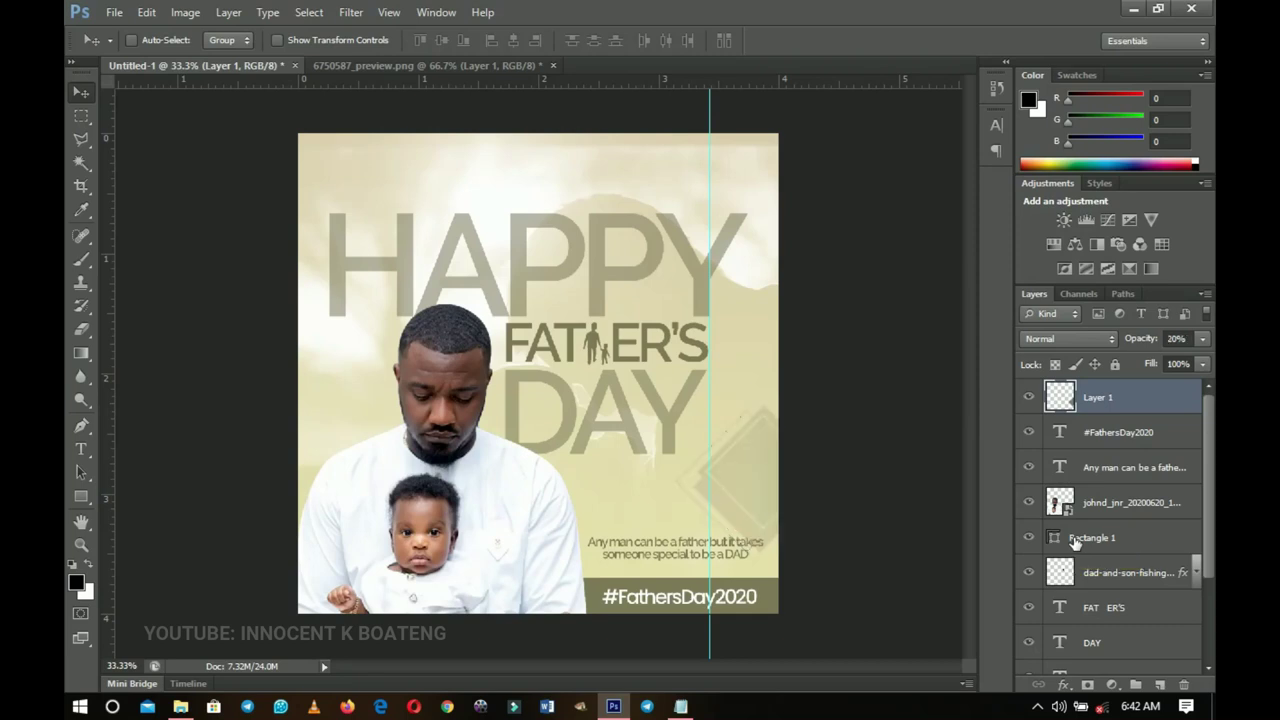
left_click_drag(756, 456, 765, 480)
key("ctrl+t")
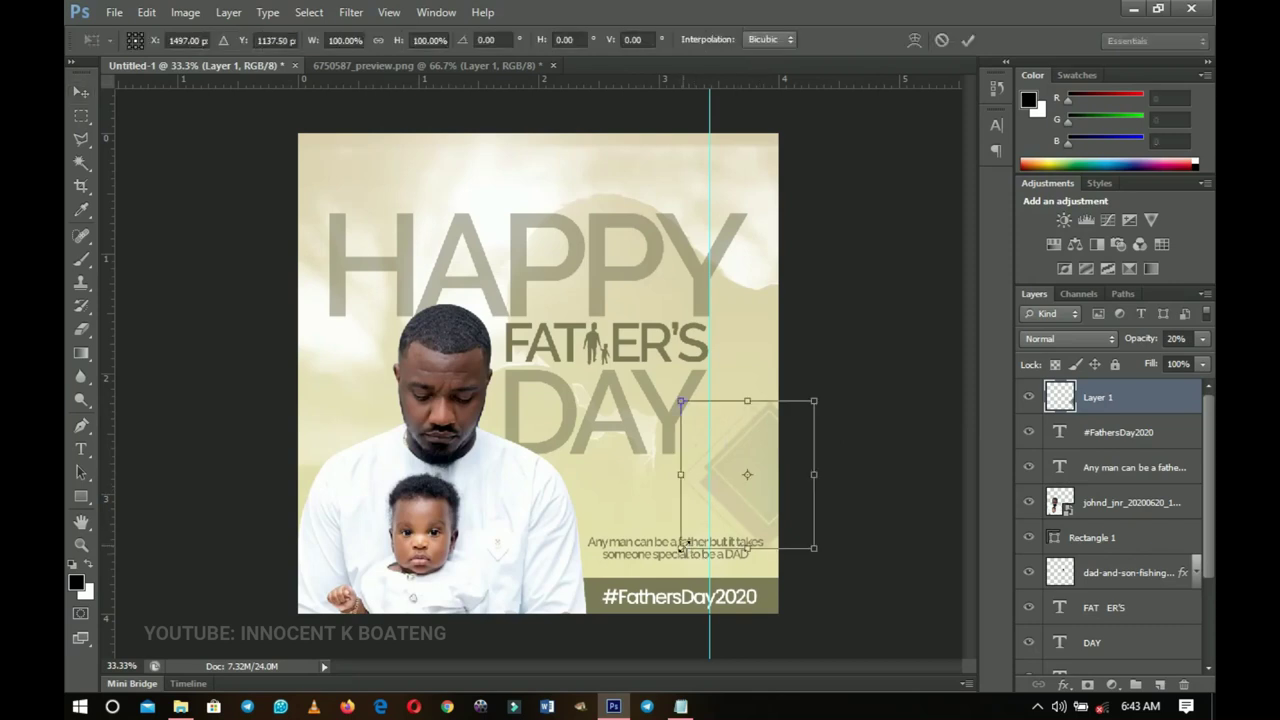
left_click_drag(683, 553, 678, 559)
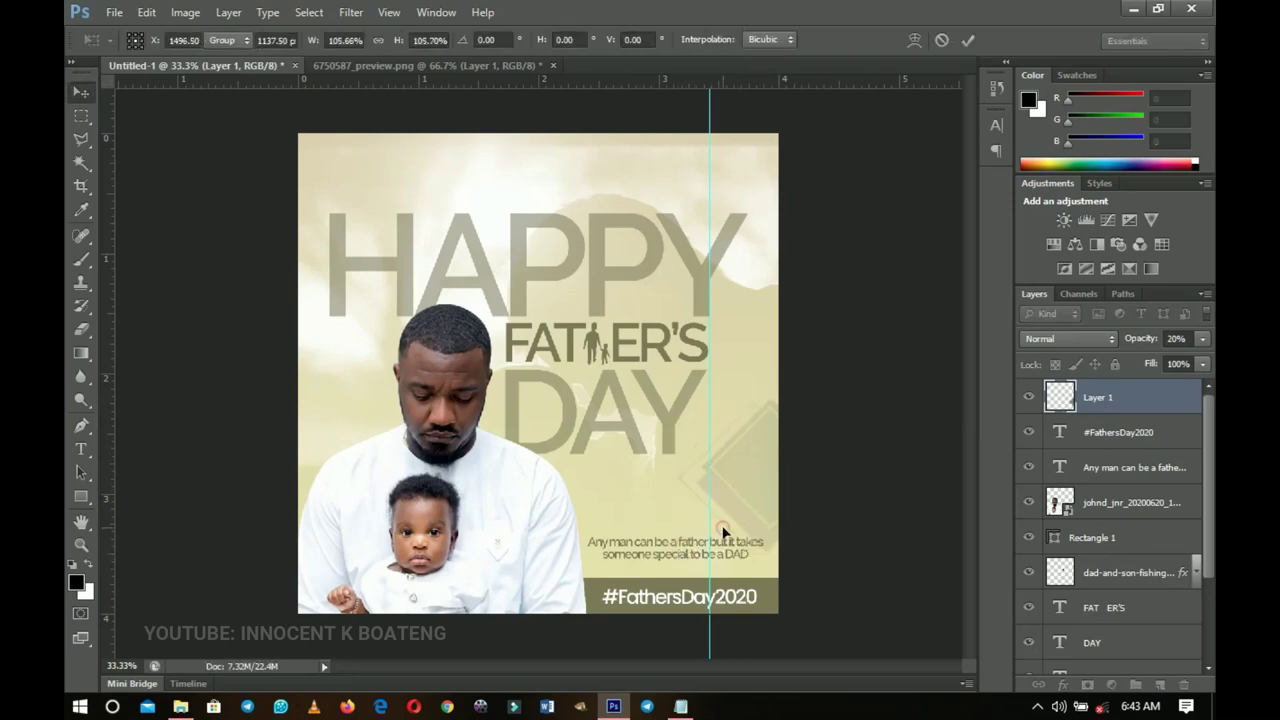
key("Return")
In 6750587_preview, merge the diamond copy back down, then lasso the triangular chevron shape and copy it to a new layer.
left_click(506, 65)
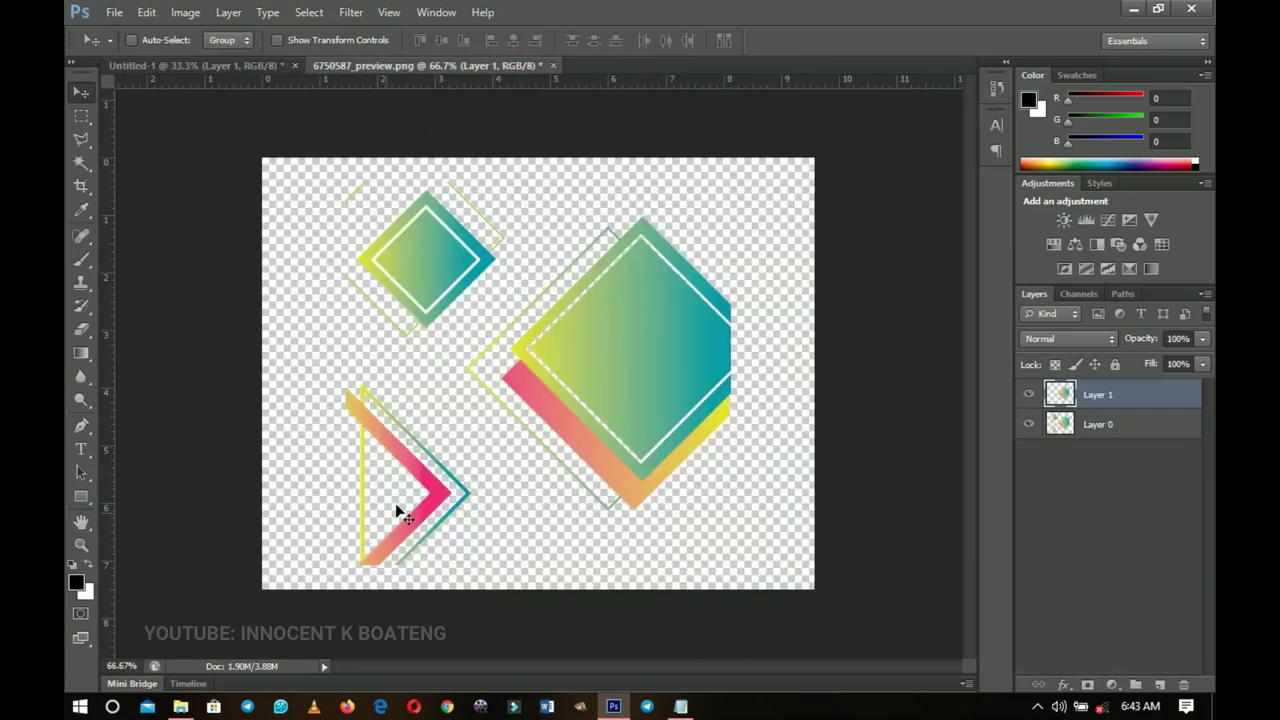
key("ctrl+e")
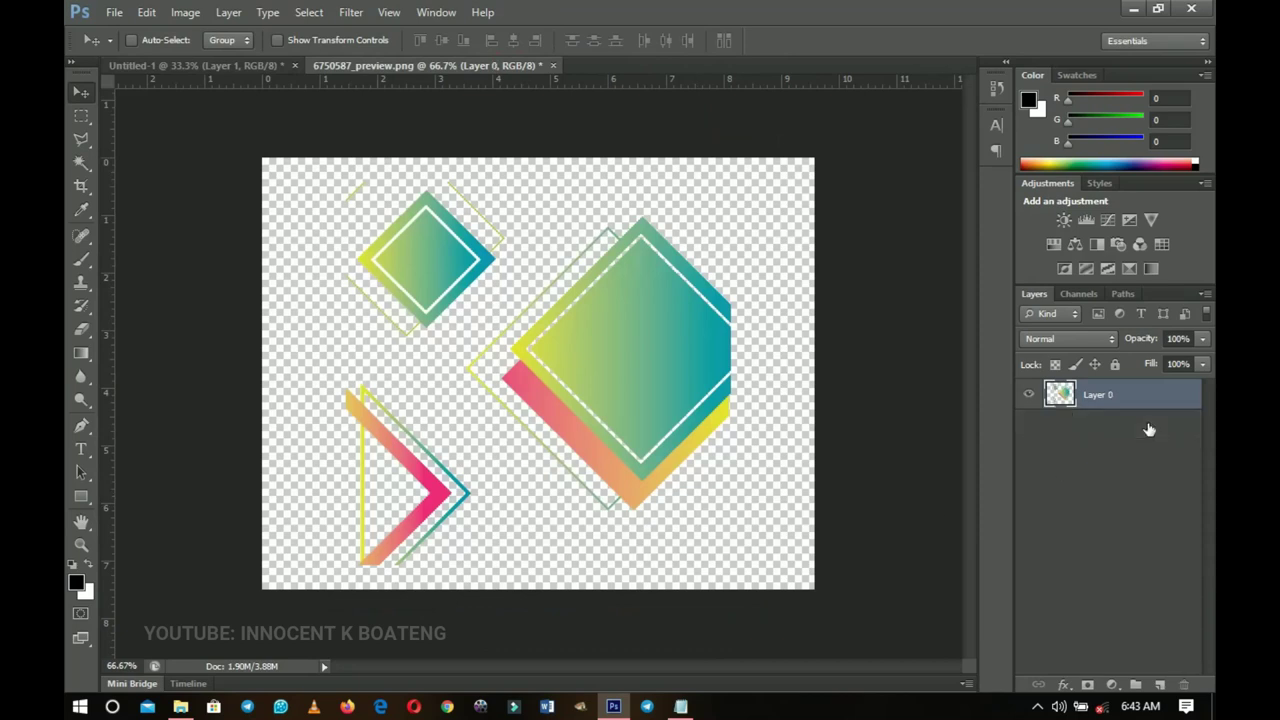
left_click(81, 139)
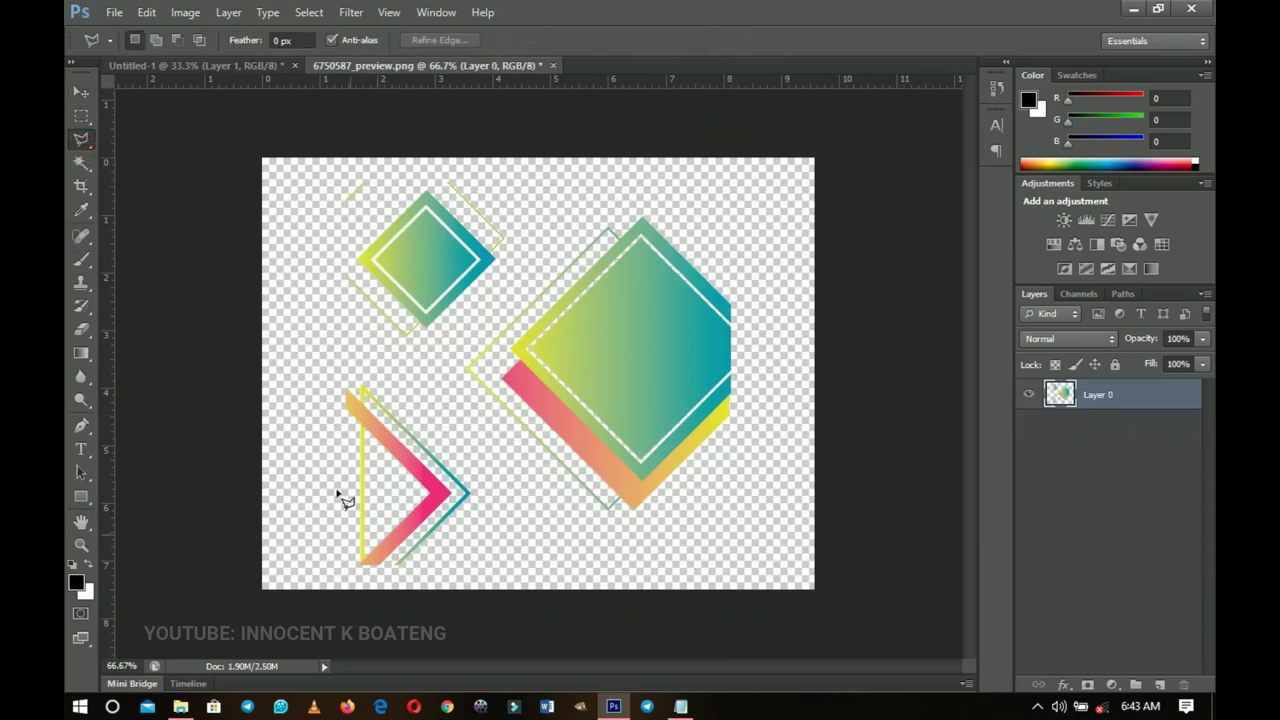
left_click(325, 606)
left_click(325, 363)
left_click(436, 363)
left_click(483, 445)
left_click(487, 582)
left_click(338, 612)
key("ctrl+j")
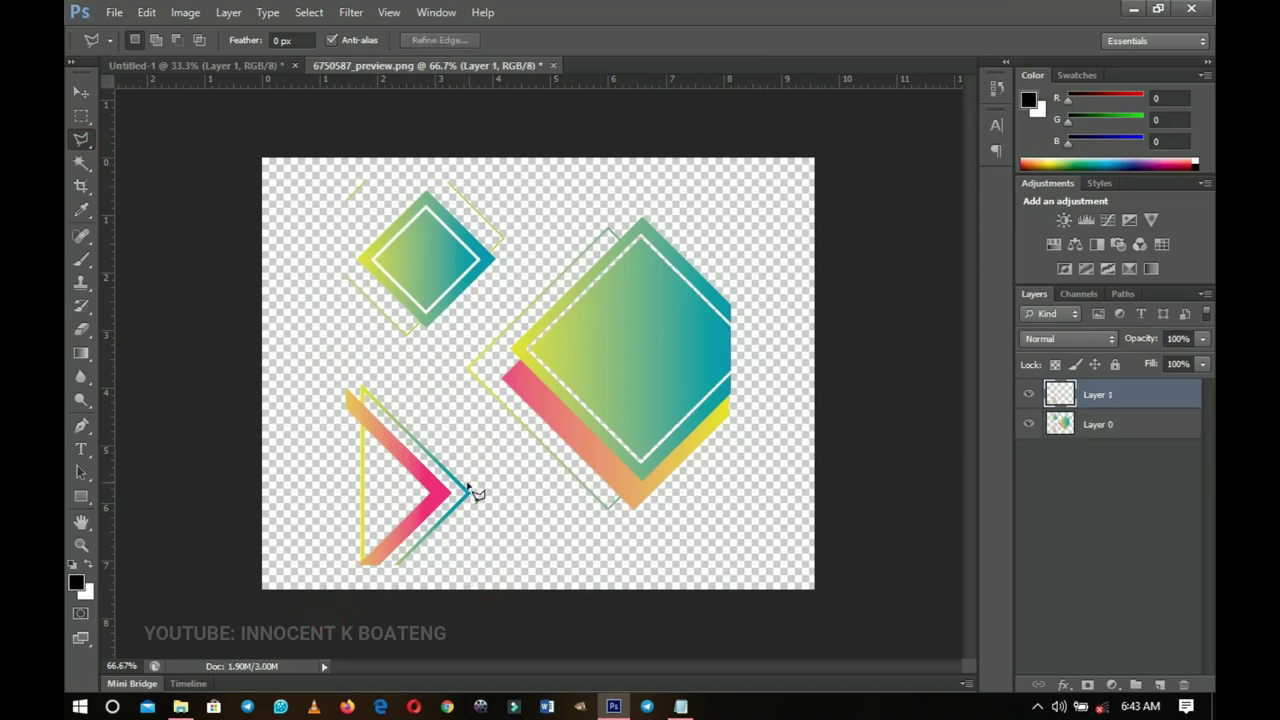
Bring the chevron into the flyer at the left edge beside HAPPY and enlarge it to about 139%.
key("v")
mouse_move(448, 518)
left_mouse_down()
mouse_move(260, 150)
mouse_move(235, 67)
mouse_move(343, 266)
mouse_move(371, 294)
mouse_move(388, 280)
mouse_move(366, 282)
mouse_move(374, 299)
left_mouse_up()
key("ctrl+t")
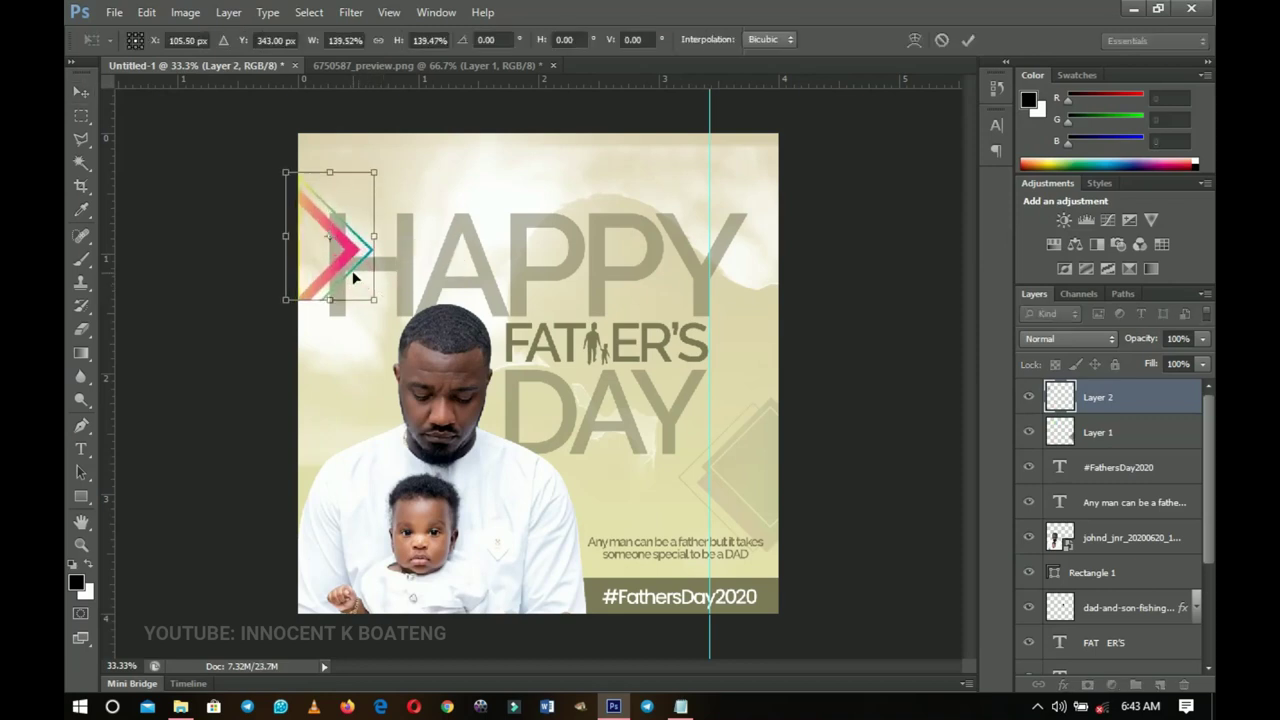
key("Return")
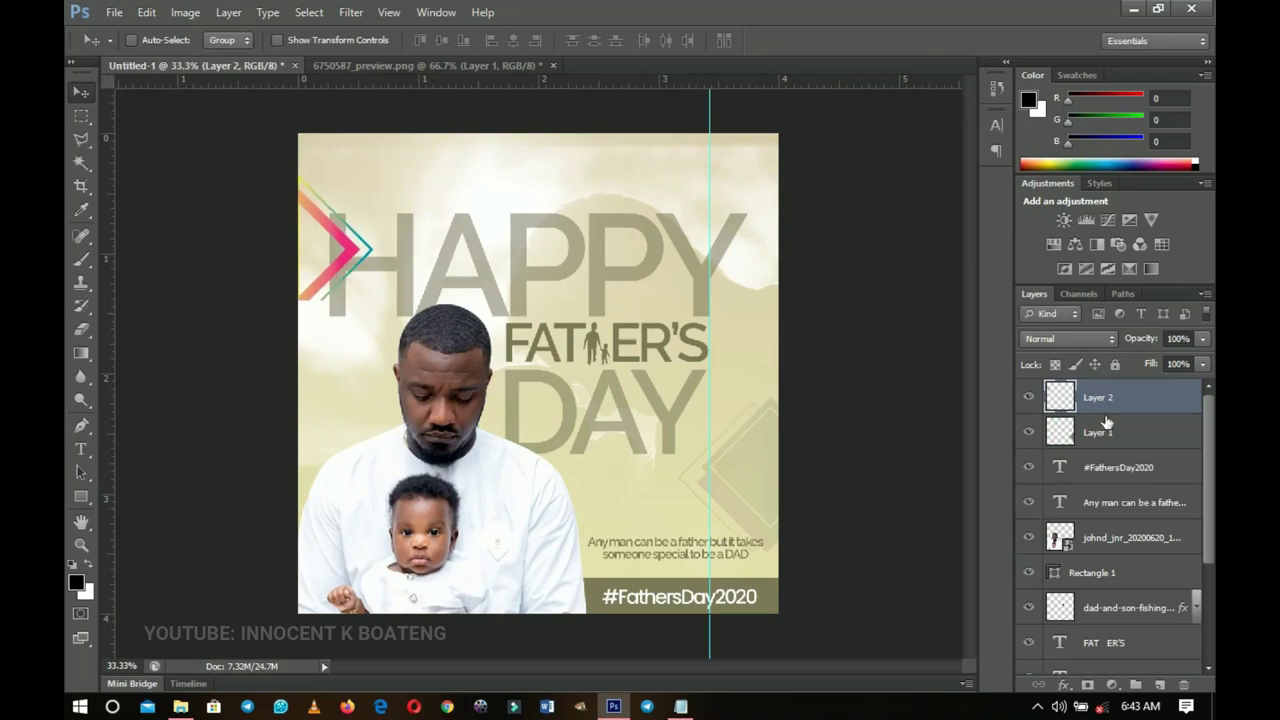
Desaturate the chevron to -52 with Hue/Saturation and set its layer opacity to 20%.
key("ctrl+u")
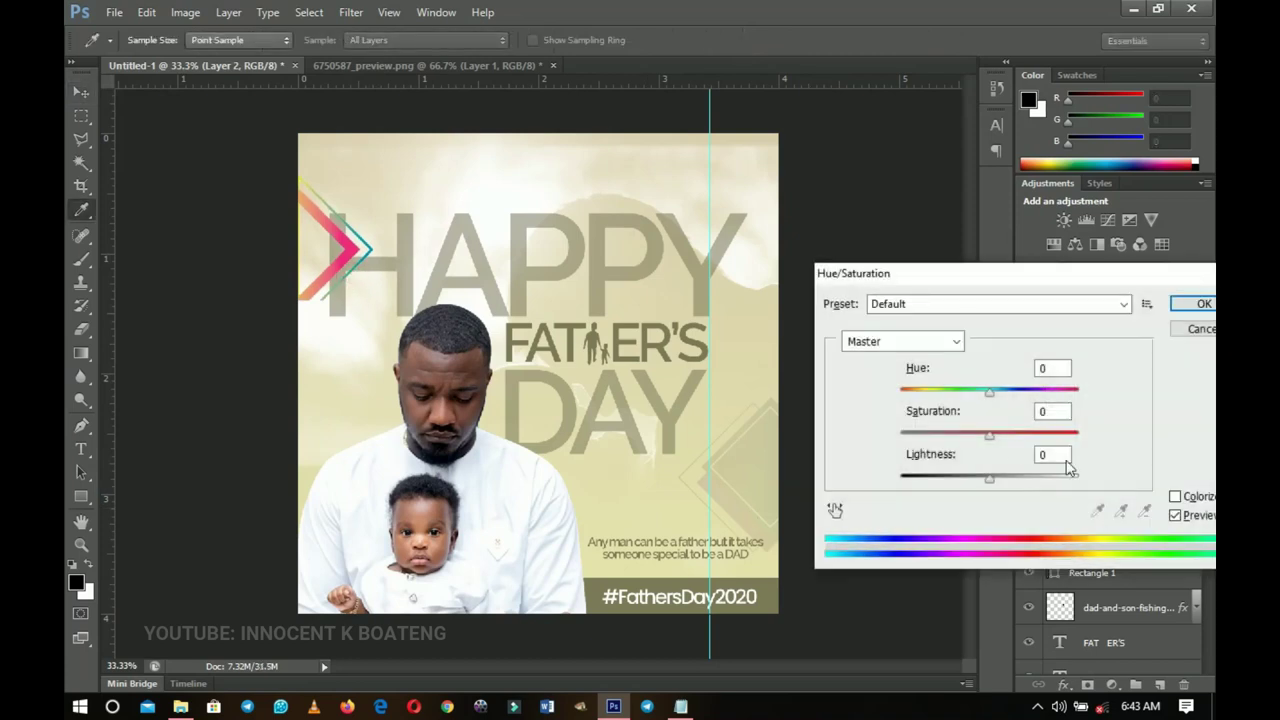
left_click_drag(987, 436, 946, 440)
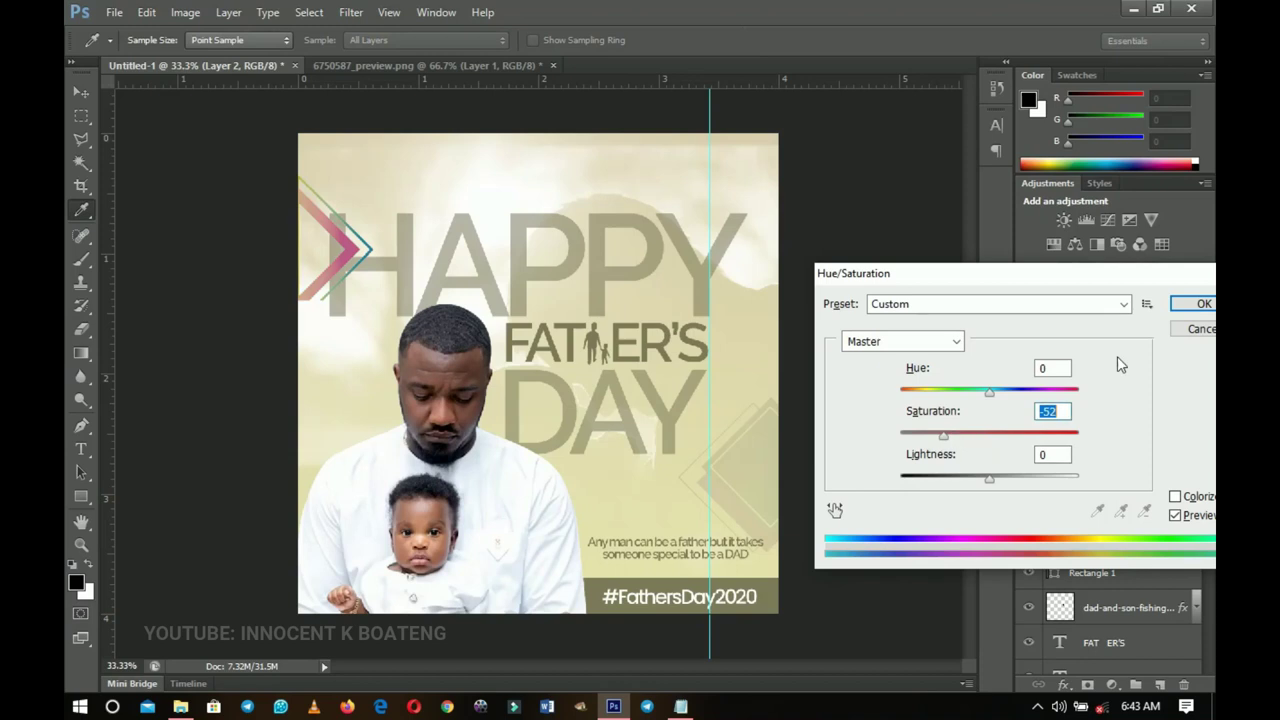
left_click(1190, 307)
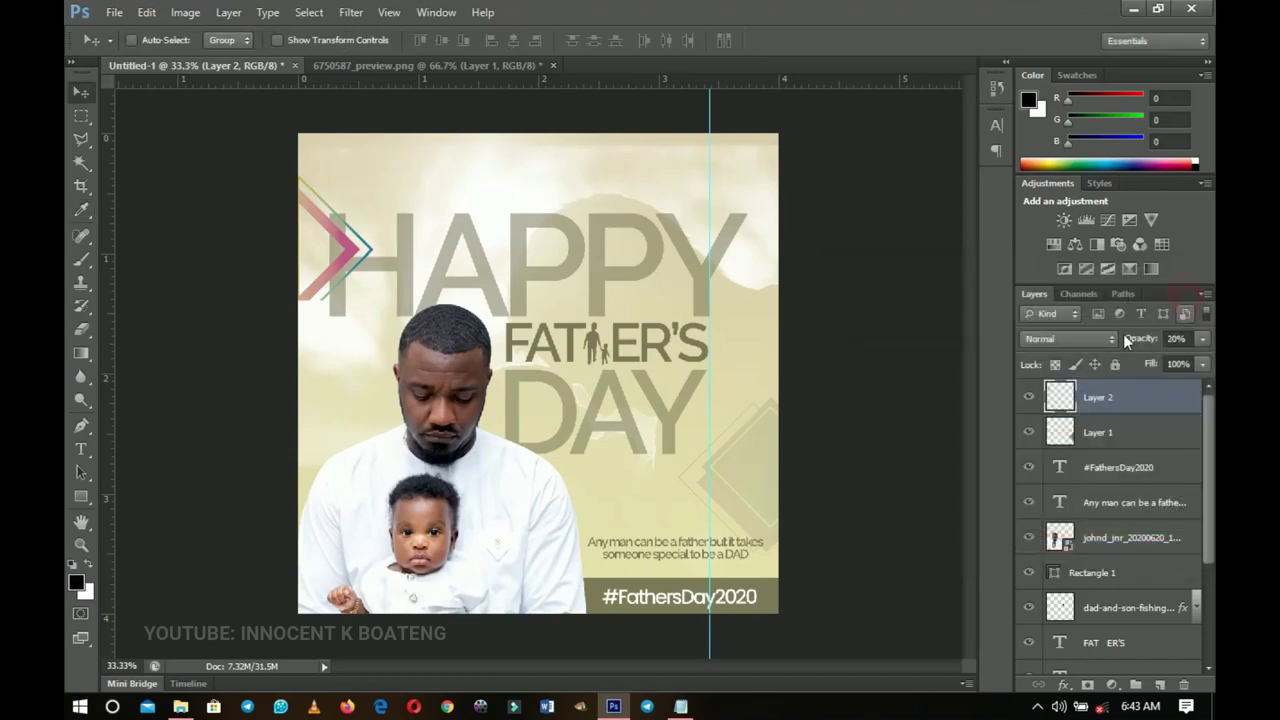
key("2")
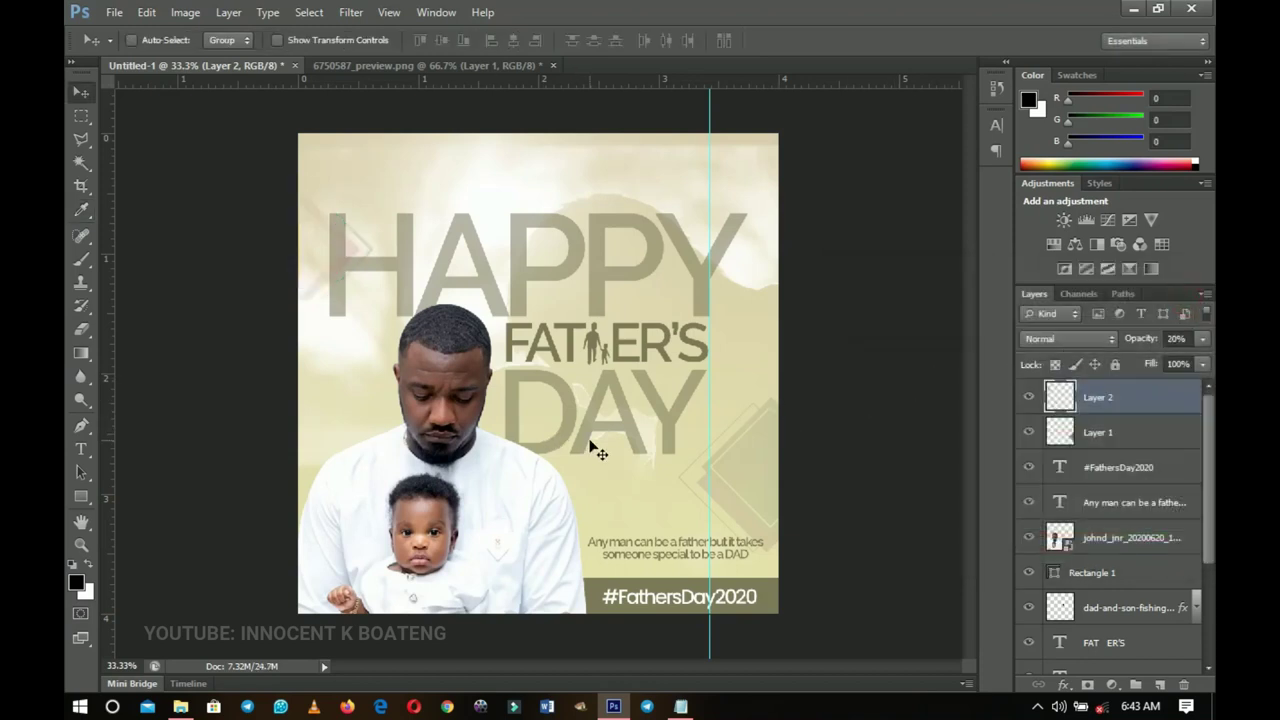
Shift the chevron farther left so it runs partly off the flyer's edge, and view the whole flyer.
key("z")
left_click(287, 206)
left_click(297, 206)
key("v")
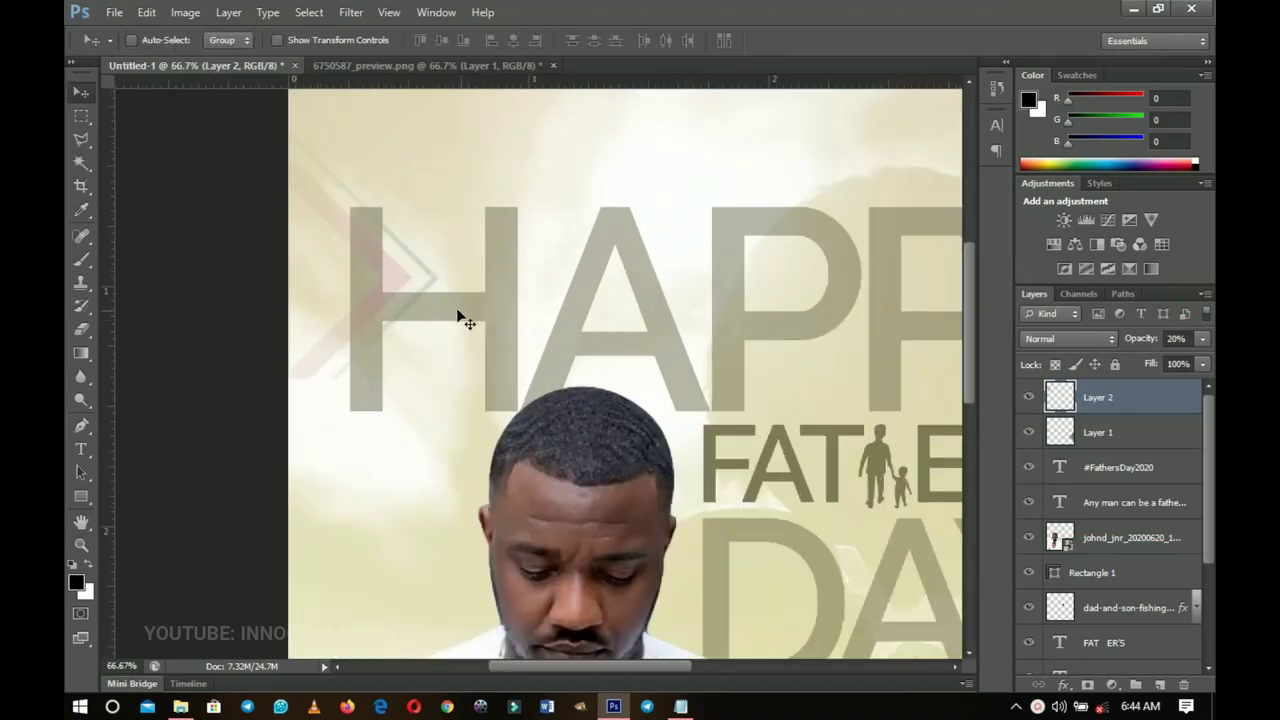
left_click_drag(466, 352, 420, 362)
scroll(420, 352, "down", 2)
scroll(429, 355, "down", 4)
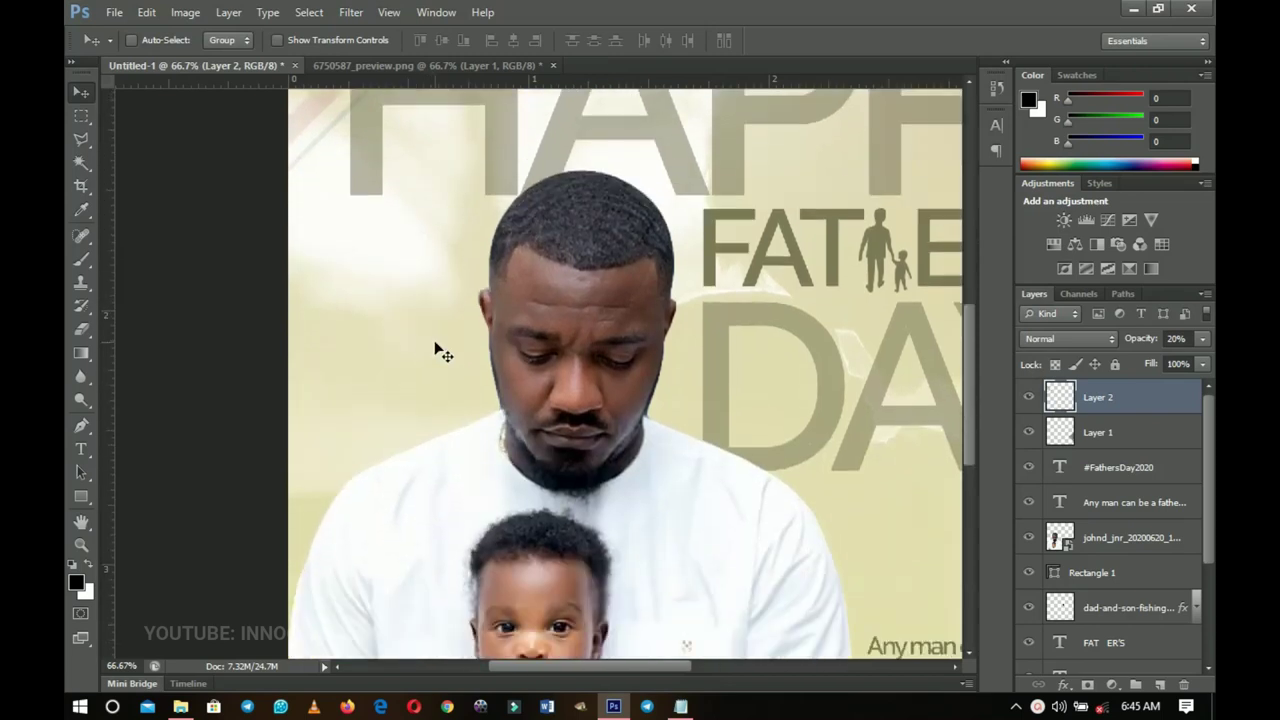
scroll(437, 349, "up", 3)
key("z")
right_click(496, 332)
left_click(526, 342)
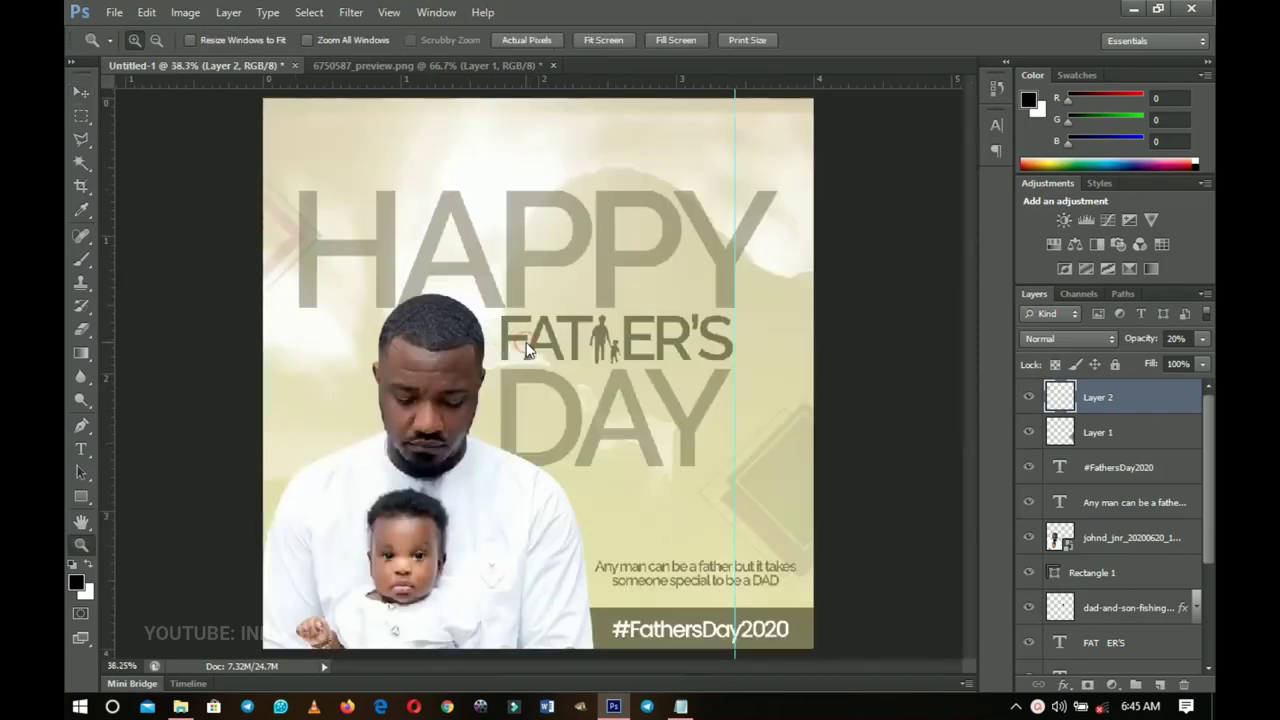
Duplicate the chevron, place the copy lower on the left edge by the father's shoulder, and enlarge it to about 125%.
key("ctrl+j")
key("v")
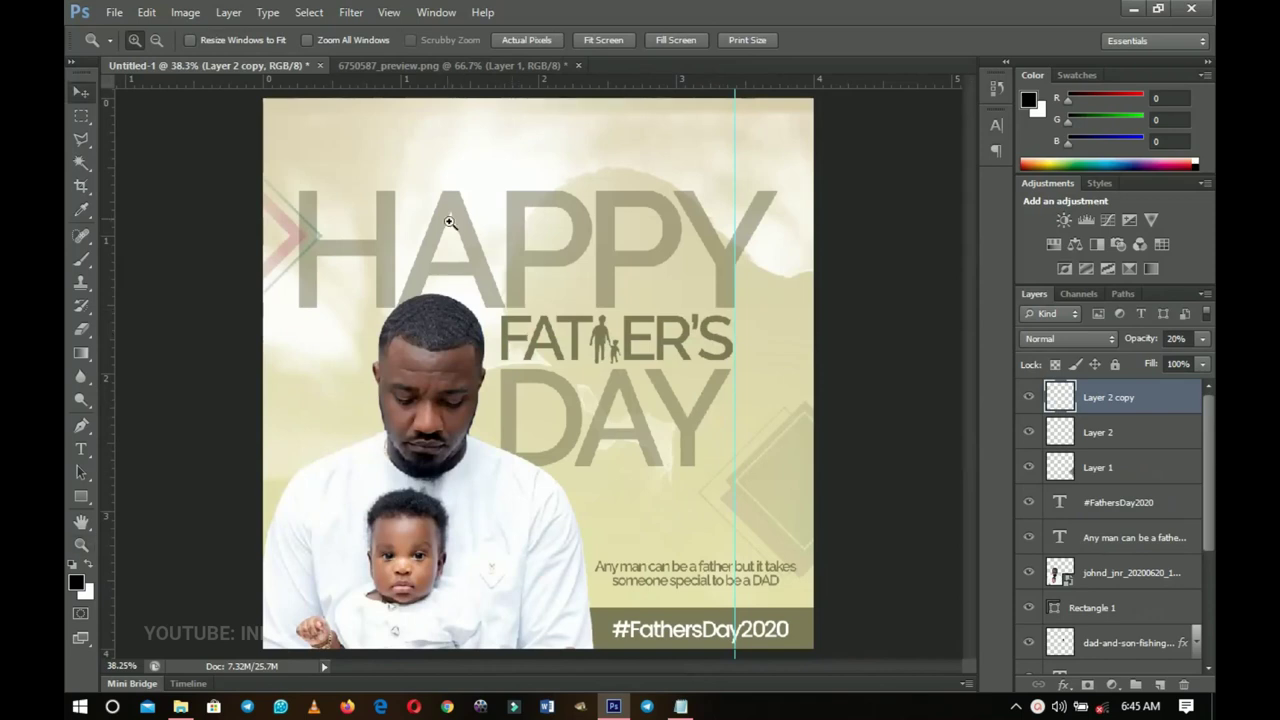
left_click_drag(329, 216, 340, 447)
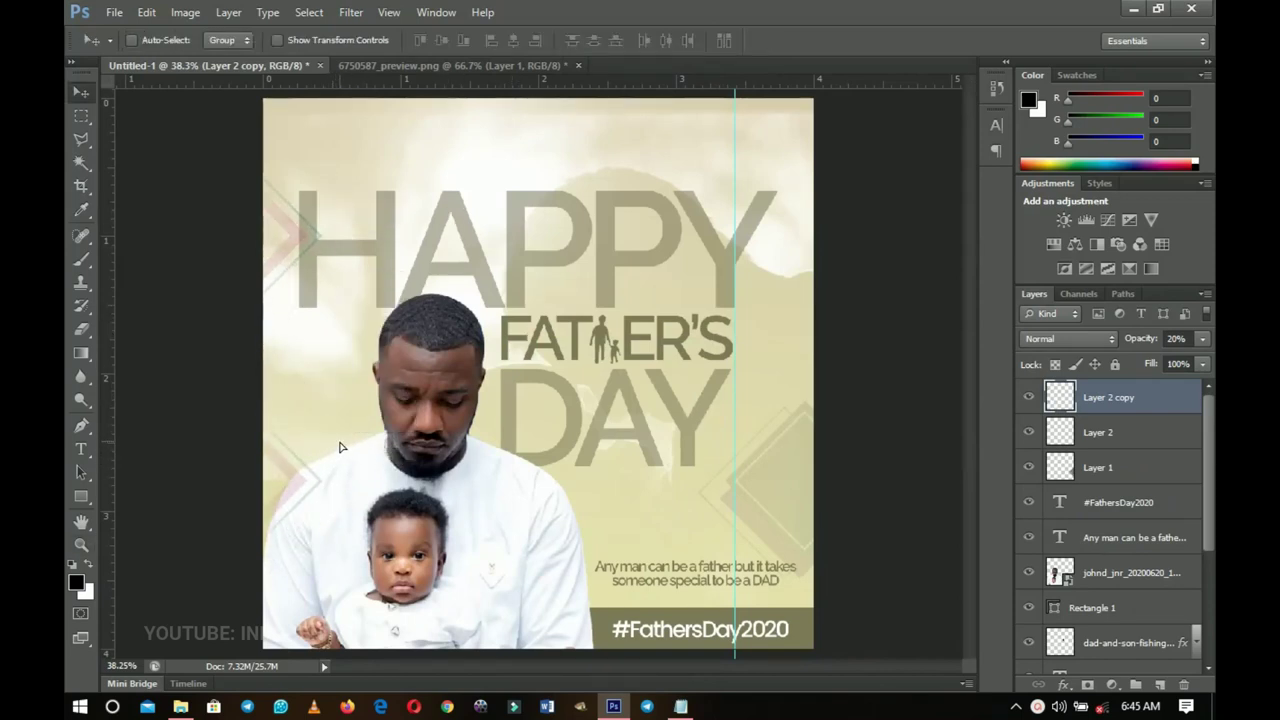
key("ctrl+t")
left_click_drag(327, 391, 343, 378)
left_click_drag(313, 444, 327, 427)
key("Return")
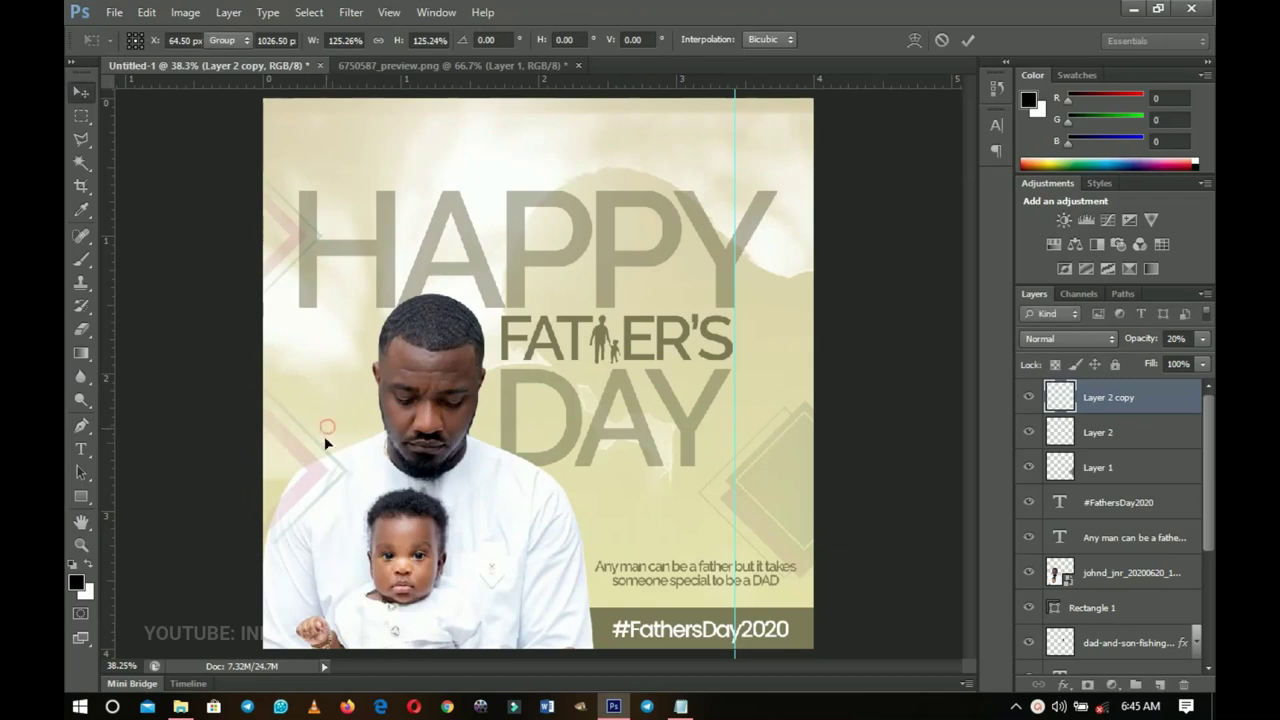
Select the father-and-baby photo layer, toggle its visibility off and on, and review the whole flyer.
key("z")
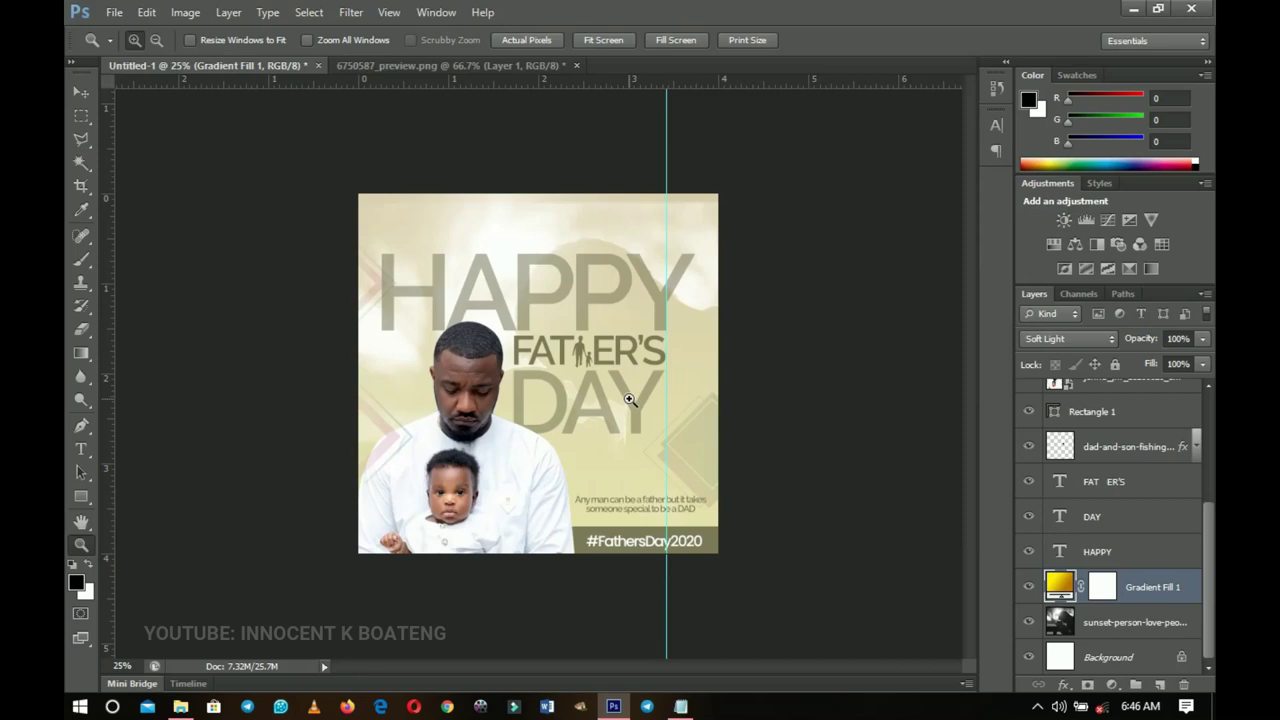
key("v")
left_click(506, 486, "ctrl")
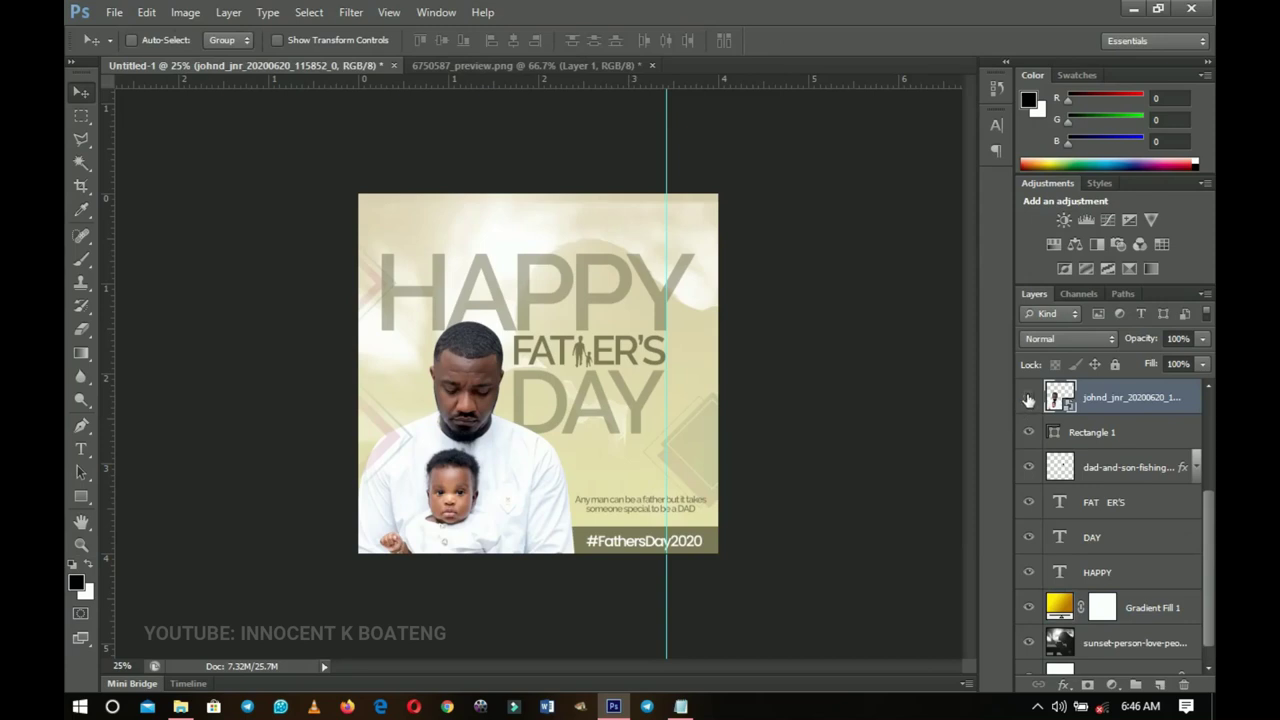
left_click(1028, 399)
left_click(1028, 399)
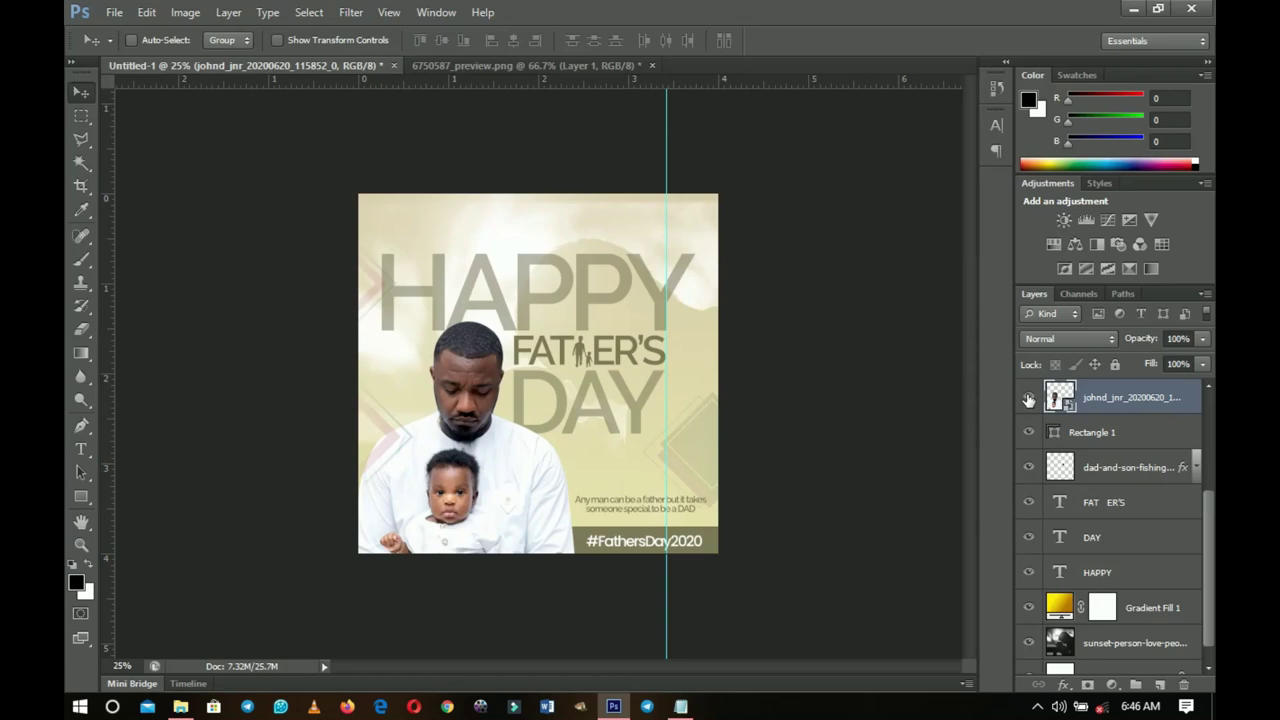
key("ctrl+0")
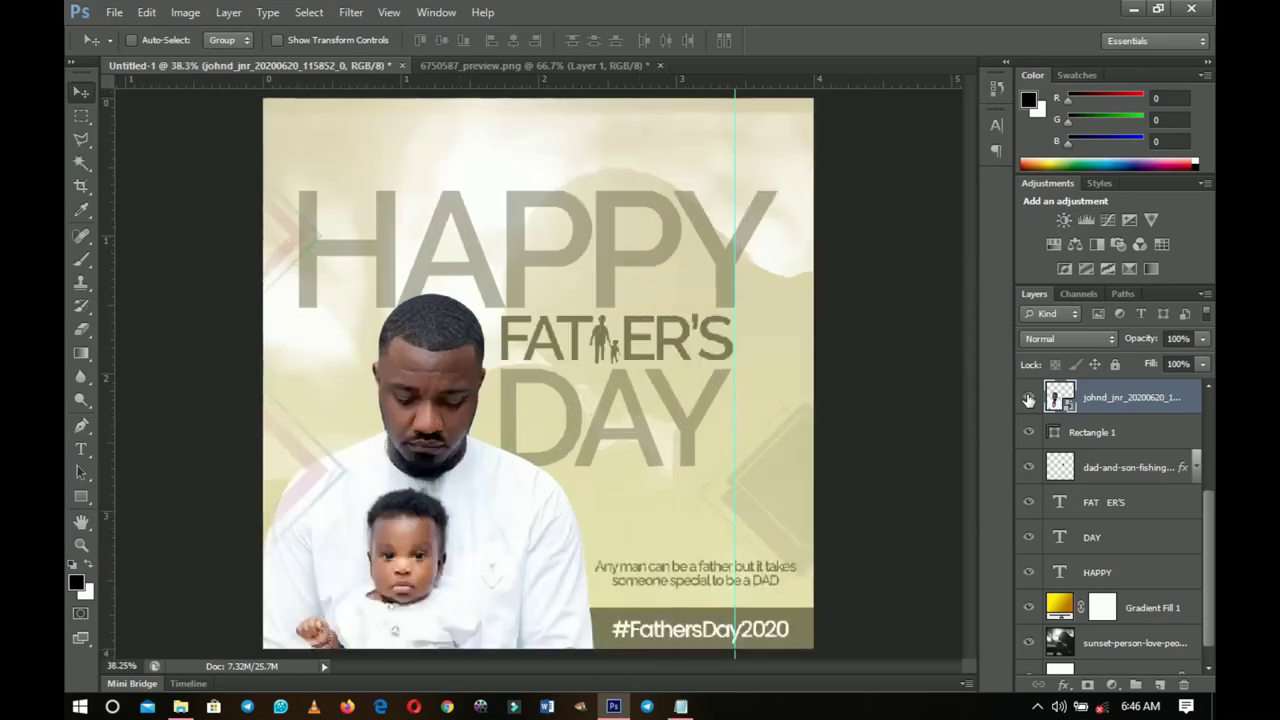